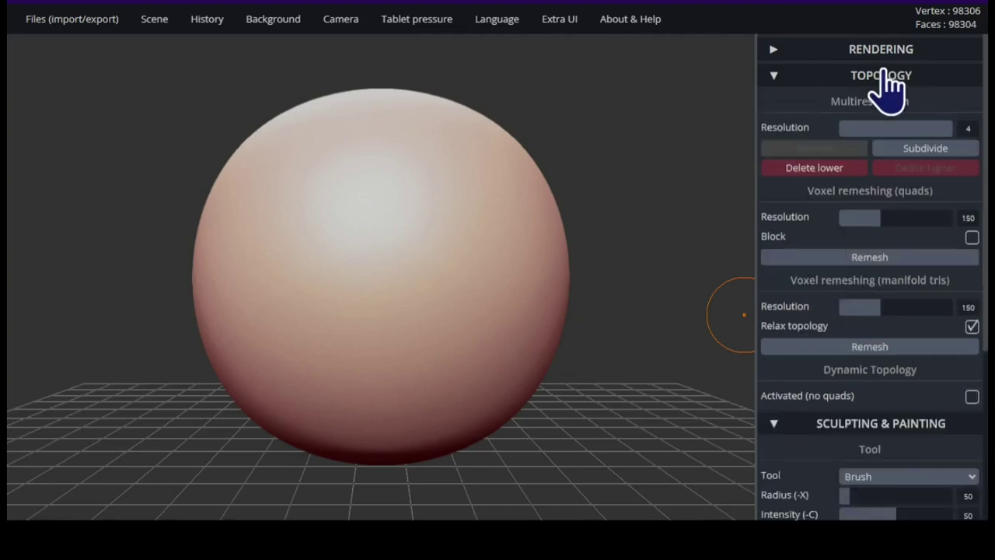
- Look through the Rendering and Topology settings and leave both sections collapsed
left_click(883, 75)
left_click(840, 50)
left_click(839, 50)
mouse_move(159, 23)
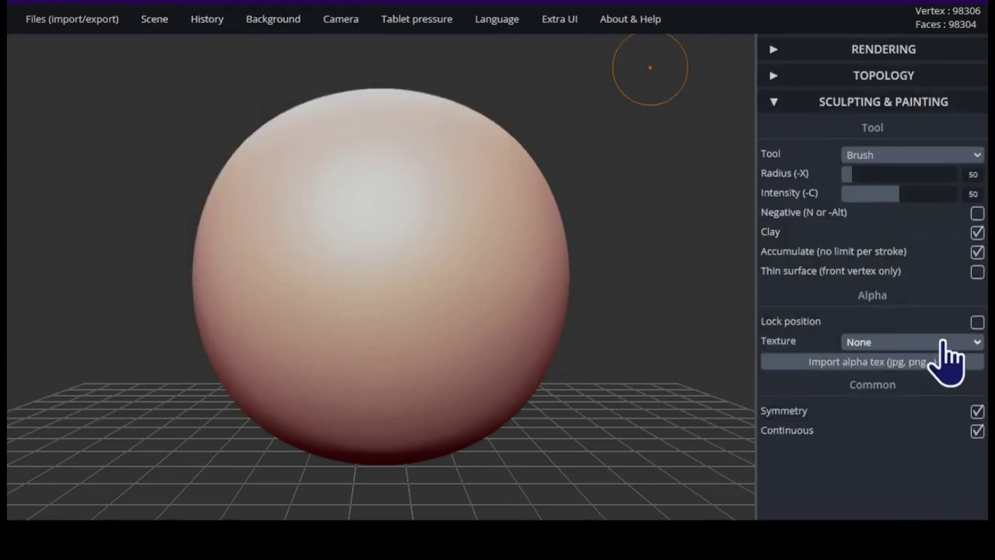
left_click(826, 76)
left_click(822, 52)
left_click(812, 52)
left_click(791, 78)
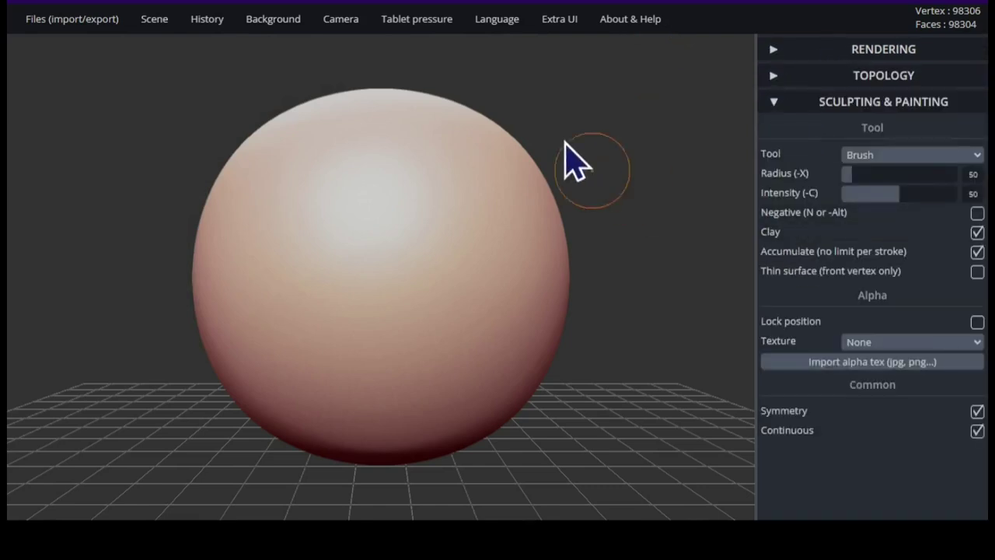
key("t")
key("f")
key("t")
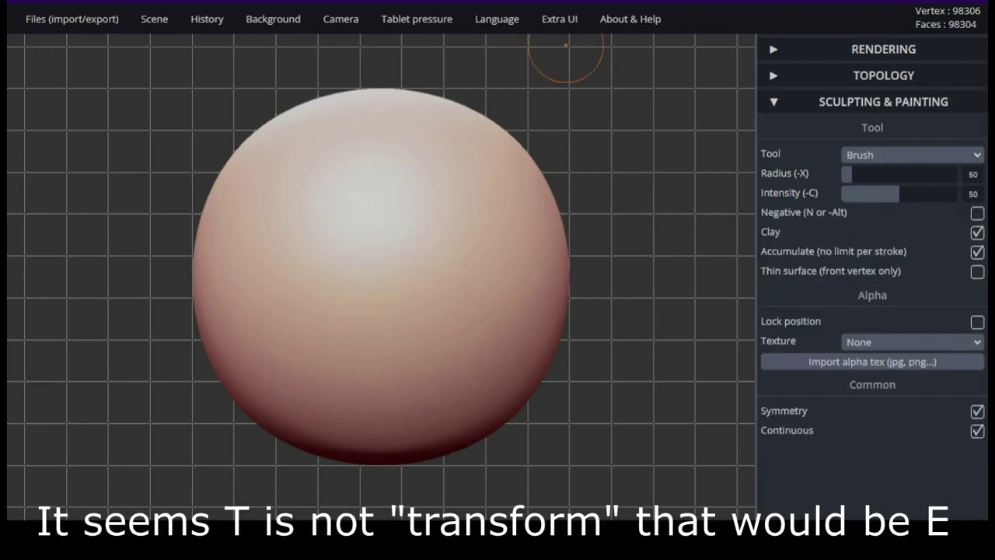
key("6")
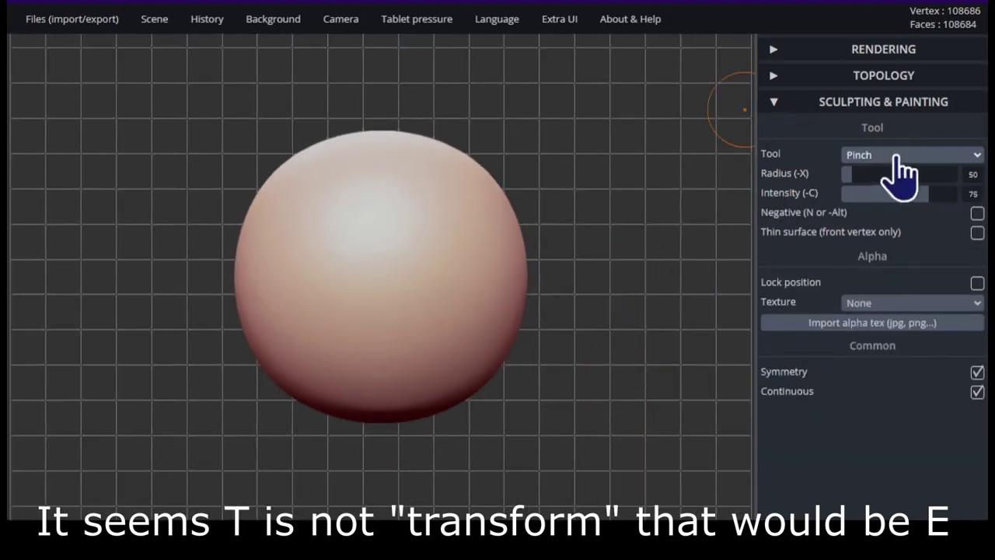
- Scale the sphere with the Transform tool into a tall, narrow ellipsoid for the body
key("e")
left_click_drag(453, 280, 453, 301)
left_click_drag(142, 290, 281, 183)
left_click_drag(418, 282, 397, 263)
mouse_move(382, 205)
left_mouse_down()
mouse_move(383, 185)
mouse_move(379, 207)
left_mouse_up()
left_click_drag(331, 315, 173, 348)
left_click_drag(338, 261, 331, 262)
left_click_drag(334, 264, 316, 266)
left_click_drag(583, 376, 561, 393)
left_click_drag(334, 267, 303, 262)
left_click_drag(506, 350, 419, 263)
left_click_drag(544, 370, 460, 430)
left_click_drag(389, 235, 384, 219)
left_click_drag(329, 387, 553, 298)
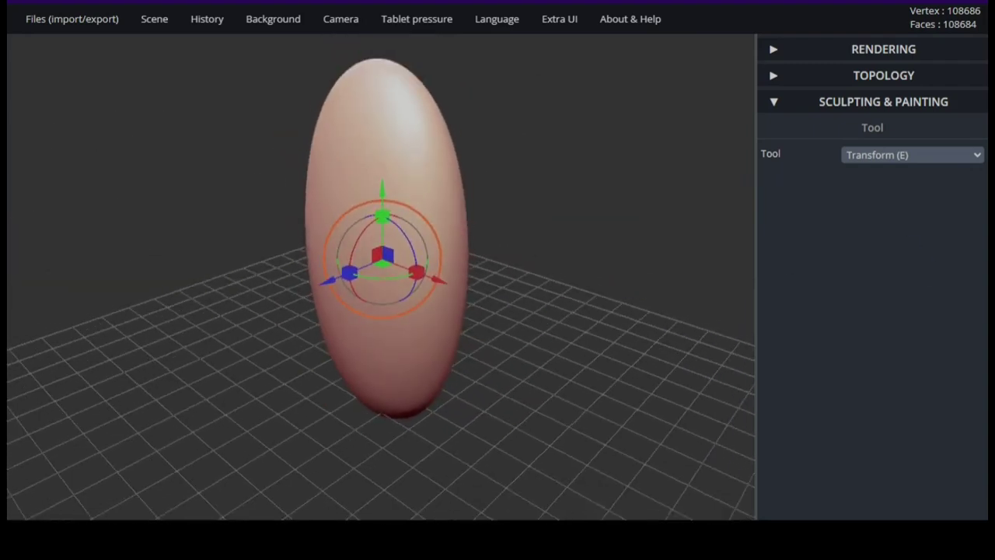
- Raise mirrored lumps at the top of the body using Inflate with radius 50 and intensity 30
left_click(931, 183)
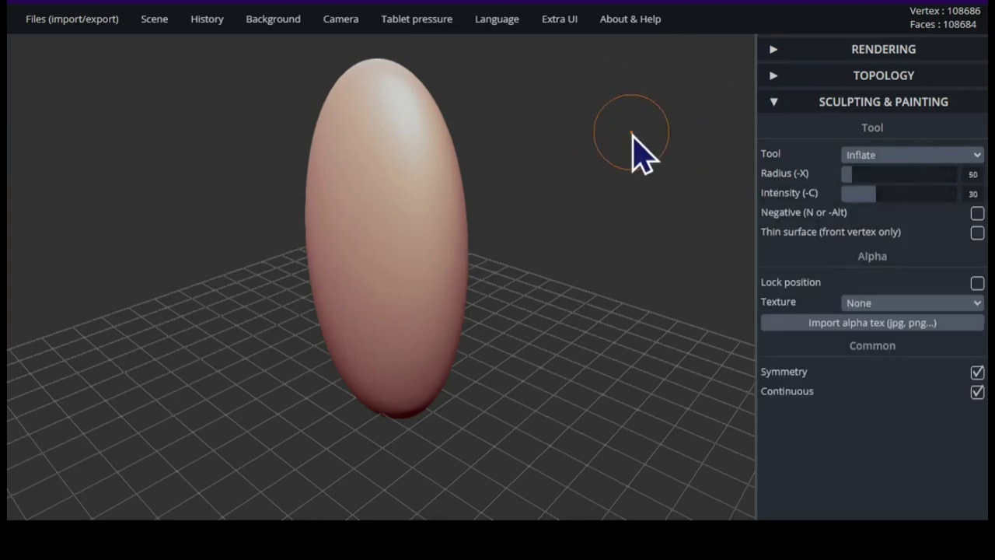
right_click_drag(376, 91, 399, 116)
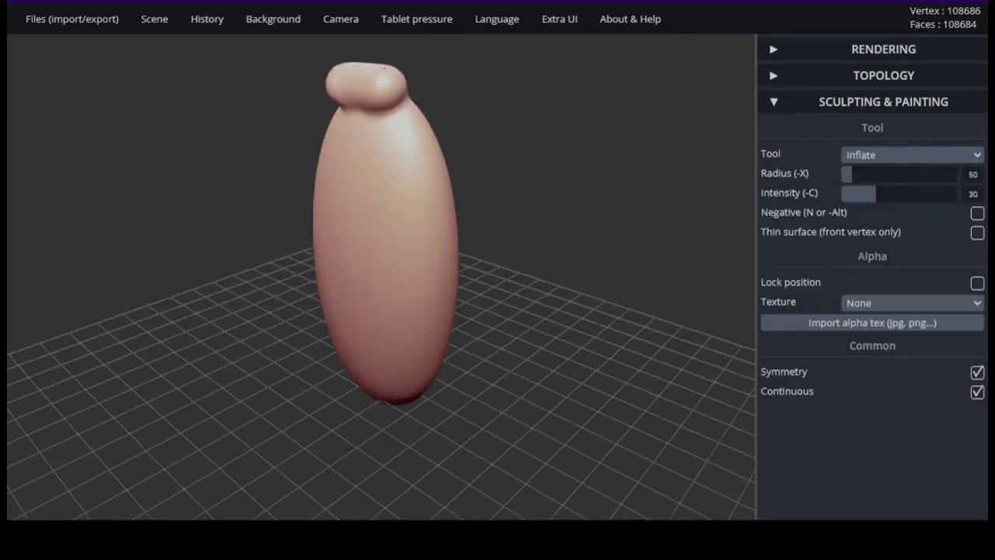
mouse_move(568, 148)
right_mouse_down()
mouse_move(455, 211)
mouse_move(369, 112)
right_mouse_up()
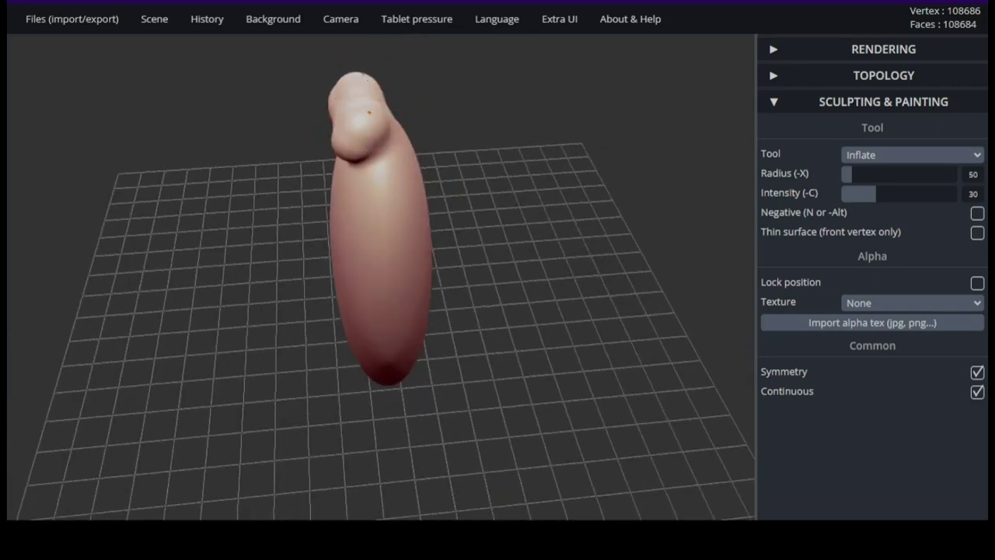
mouse_move(560, 151)
right_mouse_down()
mouse_move(459, 211)
mouse_move(349, 111)
mouse_move(370, 109)
mouse_move(406, 194)
mouse_move(333, 204)
mouse_move(311, 187)
mouse_move(460, 186)
right_mouse_up()
- Turn symmetry off and inflate the top of the body into a large, irregular head
left_click(977, 373)
left_click_drag(474, 113, 268, 129)
right_click_drag(405, 180, 381, 194)
right_click_drag(497, 195, 296, 152)
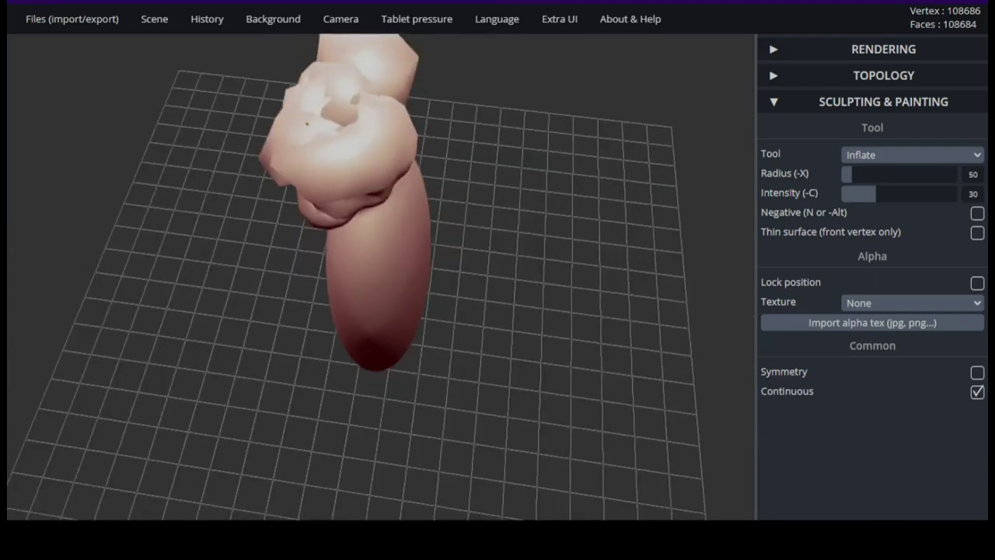
mouse_move(427, 153)
right_mouse_down()
mouse_move(405, 194)
mouse_move(244, 155)
mouse_move(518, 189)
mouse_move(435, 195)
mouse_move(517, 190)
mouse_move(382, 178)
mouse_move(415, 138)
mouse_move(342, 132)
mouse_move(451, 173)
mouse_move(498, 179)
right_mouse_up()
mouse_move(470, 115)
right_mouse_down()
mouse_move(317, 132)
mouse_move(565, 138)
right_mouse_up()
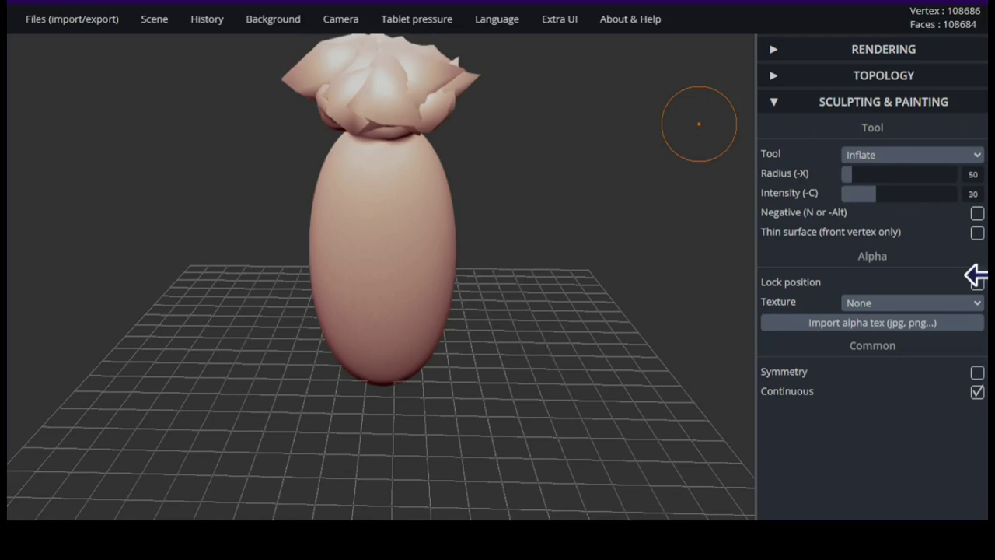
- Inflate a short, round arm on one side of the upper body and raise the brush radius to 79
mouse_move(716, 231)
right_mouse_down()
mouse_move(442, 223)
mouse_move(373, 272)
mouse_move(407, 209)
mouse_move(331, 217)
mouse_move(387, 285)
mouse_move(700, 234)
right_mouse_up()
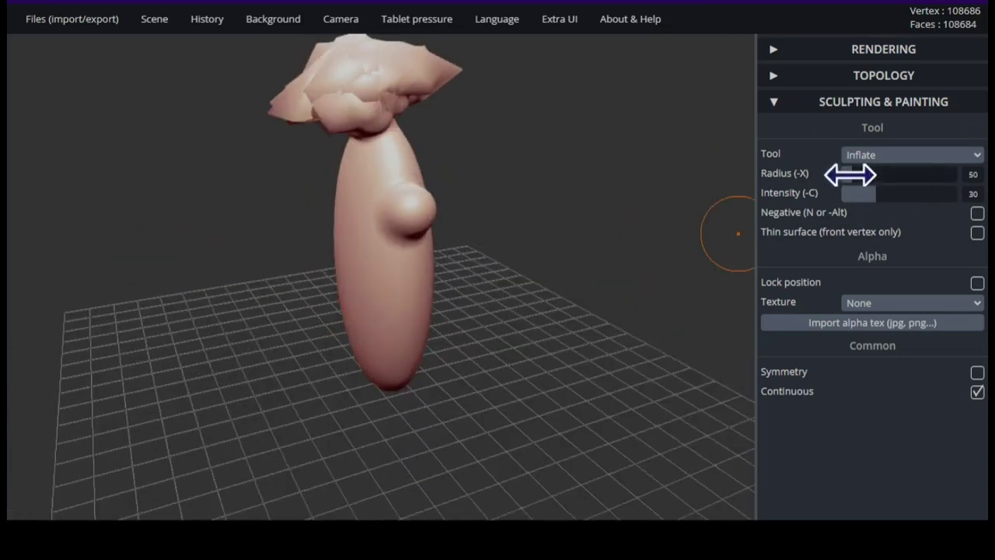
left_click_drag(430, 232, 427, 228)
mouse_move(427, 228)
right_mouse_down()
mouse_move(166, 271)
mouse_move(420, 261)
right_mouse_up()
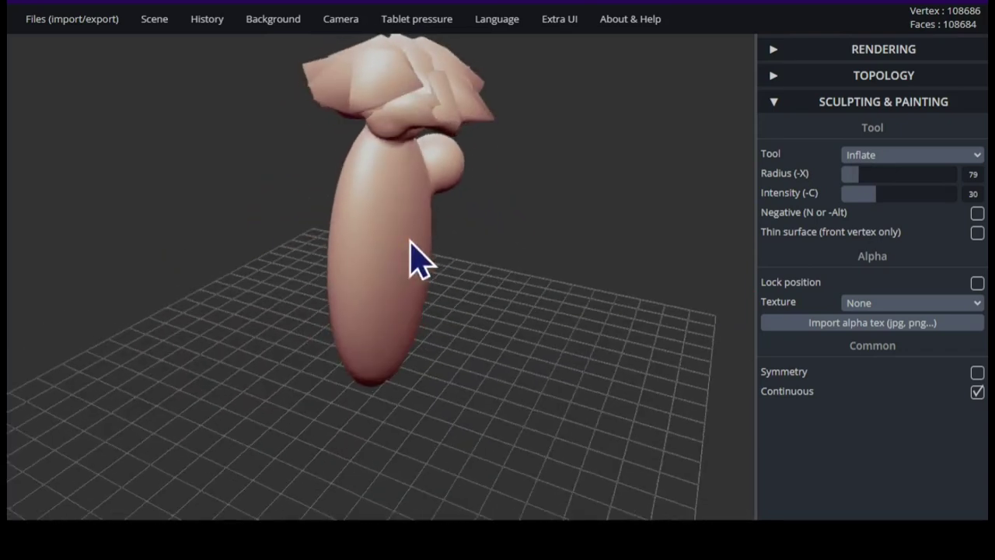
- Inflate a long arm outward from the opposite side of the upper body at radius 79
left_click_drag(346, 214, 342, 213)
mouse_move(342, 213)
right_mouse_down()
mouse_move(288, 300)
mouse_move(238, 166)
mouse_move(301, 247)
mouse_move(295, 237)
right_mouse_up()
left_click_drag(281, 175, 258, 178)
mouse_move(258, 178)
right_mouse_down()
mouse_move(224, 346)
mouse_move(237, 233)
right_mouse_up()
left_click_drag(263, 183, 215, 237)
mouse_move(215, 237)
right_mouse_down()
mouse_move(444, 189)
mouse_move(409, 265)
right_mouse_up()
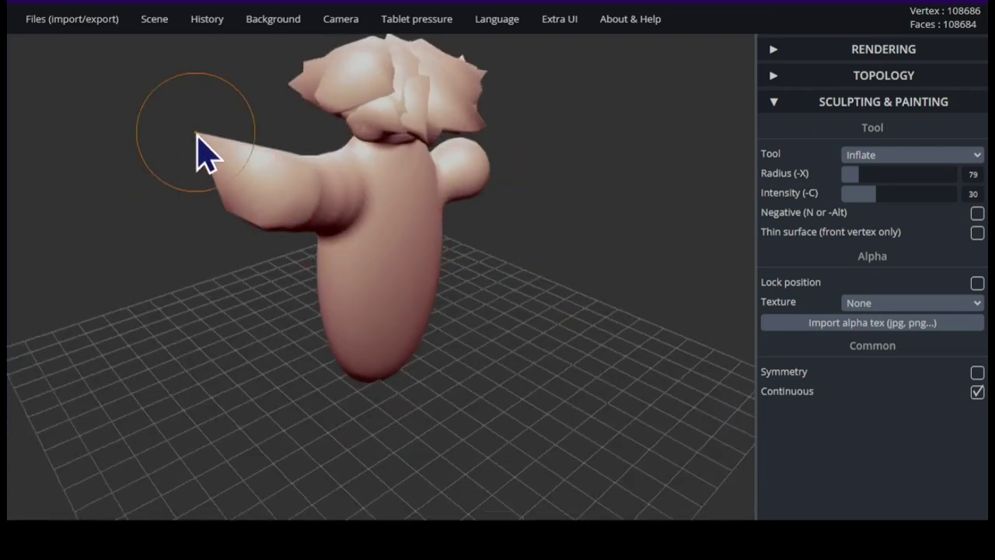
- Undo the last inflate stroke on the long arm's tip
right_click_drag(237, 154, 218, 199)
key("ctrl+z")
mouse_move(277, 317)
right_mouse_down()
mouse_move(477, 308)
mouse_move(439, 311)
right_mouse_up()
mouse_move(278, 235)
left_mouse_down()
mouse_move(272, 247)
mouse_move(285, 256)
mouse_move(337, 258)
left_mouse_up()
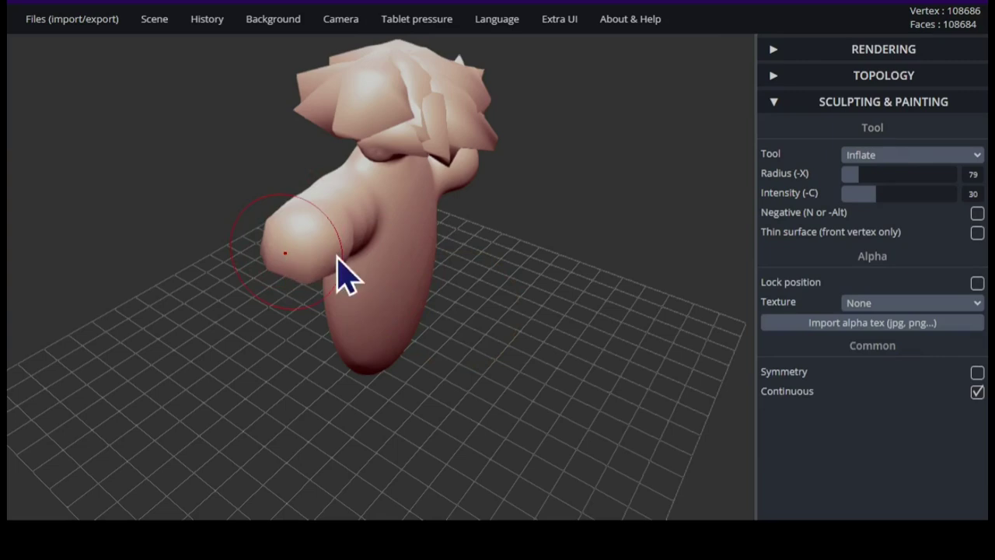
- Try to enlarge the long arm's end using Inflate with a radius of 146
left_click_drag(858, 176, 874, 176)
left_click_drag(273, 227, 276, 230)
left_click_drag(269, 338, 258, 313)
mouse_move(259, 315)
right_mouse_down()
mouse_move(522, 362)
mouse_move(284, 363)
mouse_move(541, 216)
right_mouse_up()
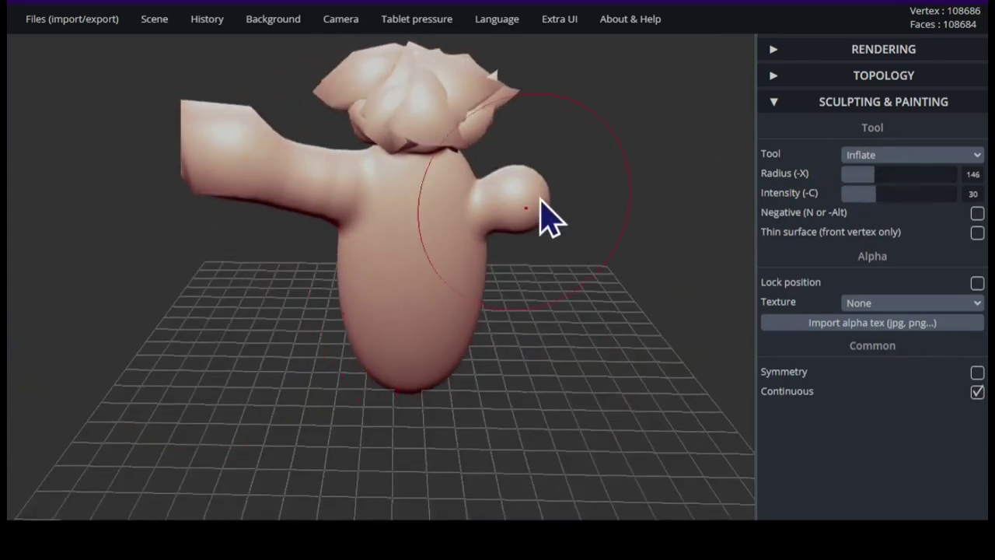
- Inflate a mirrored pair of legs at the base of the body with radius 73 and symmetry on, finishing with symmetry off
left_click(861, 174)
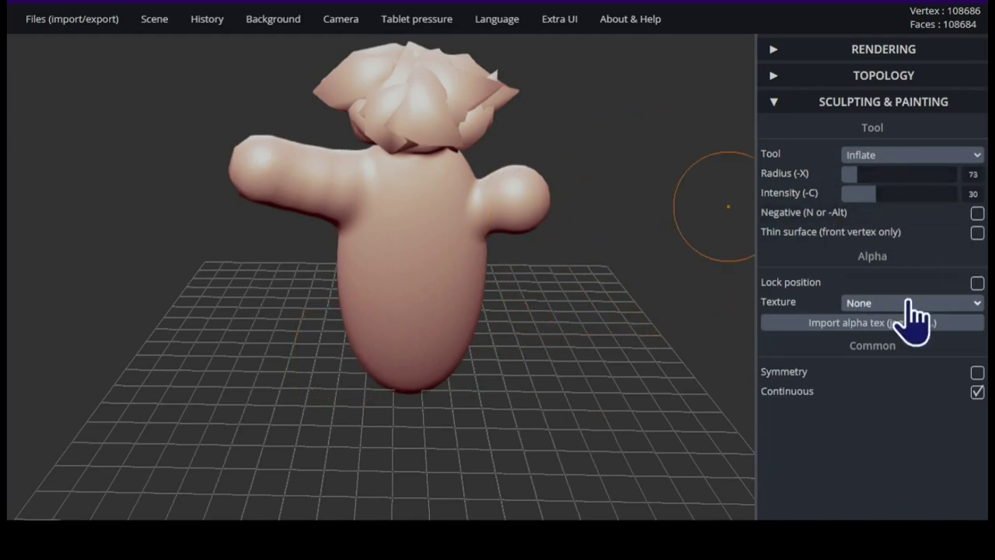
left_click(977, 372)
mouse_move(699, 374)
right_mouse_down()
mouse_move(399, 373)
mouse_move(339, 406)
mouse_move(349, 359)
mouse_move(363, 352)
right_mouse_up()
mouse_move(363, 353)
left_mouse_down()
mouse_move(320, 375)
mouse_move(317, 351)
left_mouse_up()
right_click_drag(415, 447, 644, 415)
left_click(977, 371)
mouse_move(282, 366)
right_mouse_down()
mouse_move(455, 373)
mouse_move(373, 381)
right_mouse_up()
left_click_drag(373, 382, 375, 376)
mouse_move(374, 376)
right_mouse_down()
mouse_move(311, 444)
mouse_move(272, 374)
mouse_move(295, 411)
mouse_move(163, 444)
mouse_move(160, 428)
mouse_move(290, 427)
right_mouse_up()
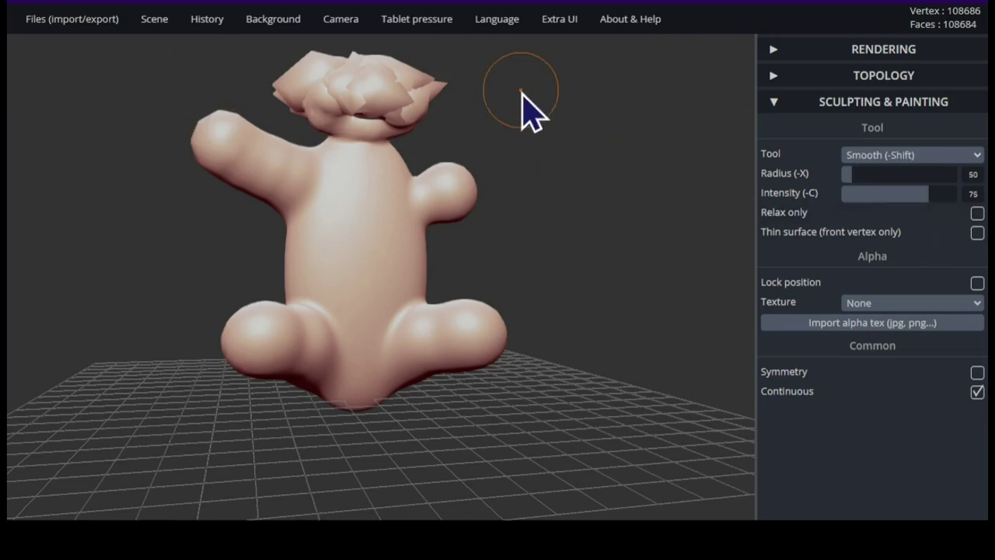
- Soften the jagged head using the Smooth tool with radius 50 and intensity lowered to 8
left_click_drag(521, 90, 458, 145)
scroll(512, 91, "up", 2)
scroll(519, 114, "up", 1, "ctrl")
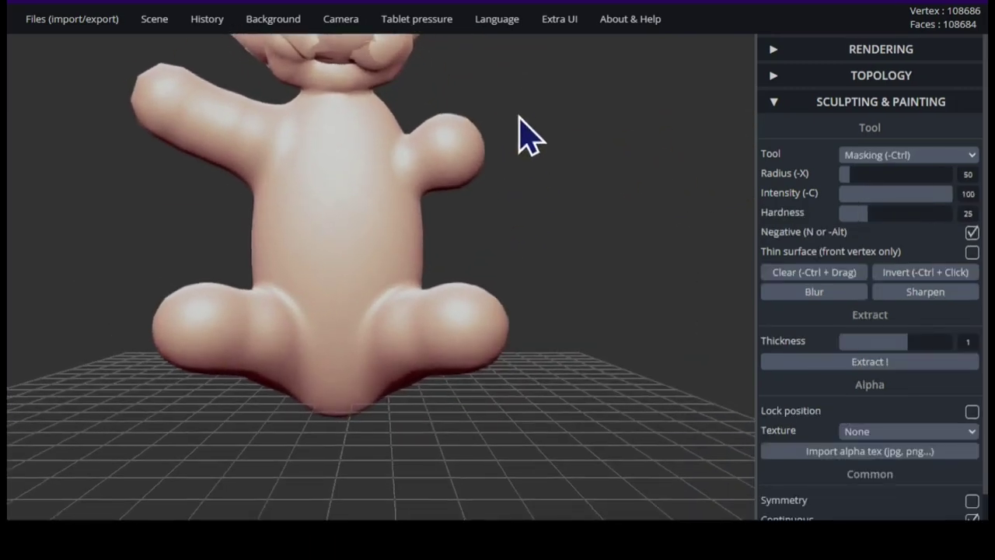
scroll(521, 115, "down", 2)
scroll(547, 93, "up", 1)
scroll(547, 94, "down", 1)
left_click_drag(547, 94, 511, 143)
right_click_drag(523, 162, 342, 373)
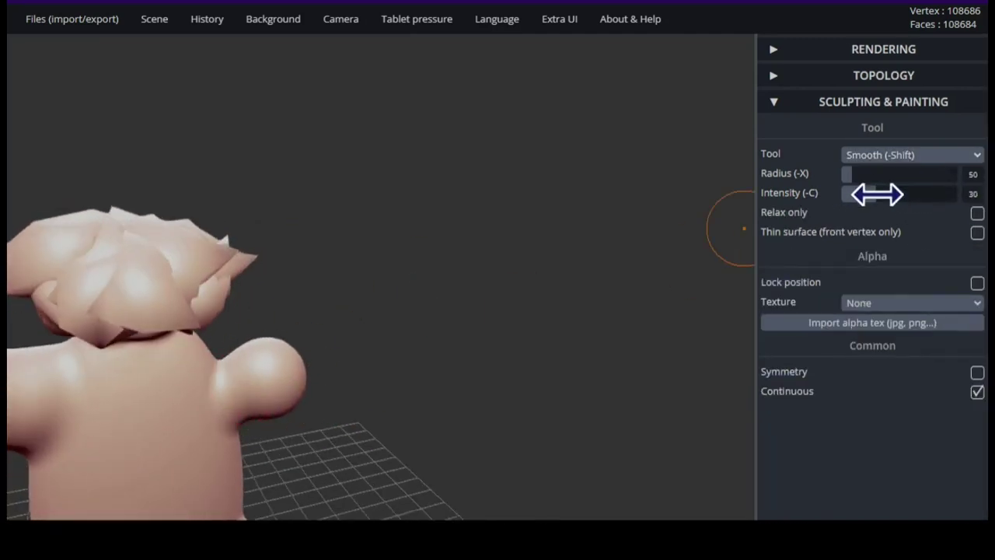
right_click_drag(332, 295, 327, 342)
right_click_drag(241, 294, 488, 241)
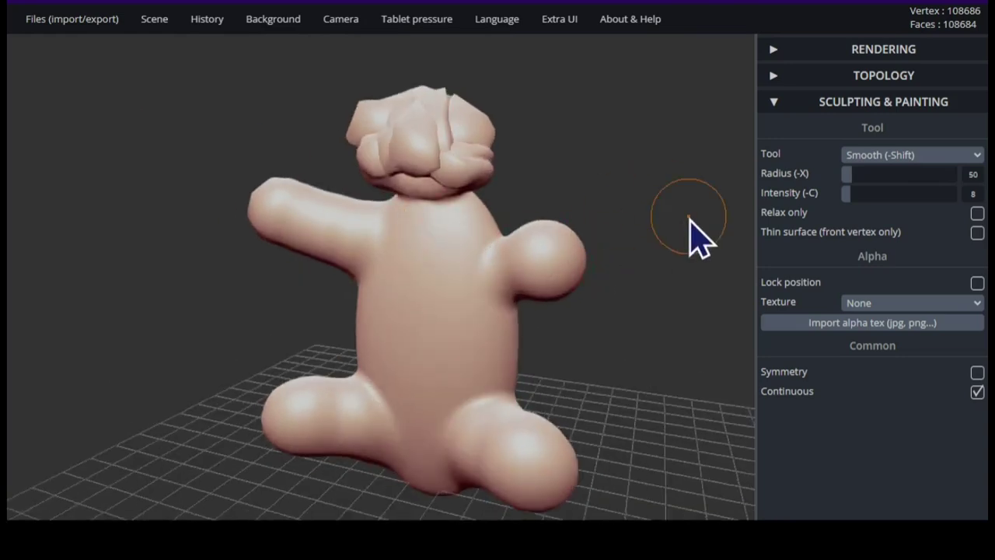
- Pinch the folds around the head with radius 50 and intensity 75
right_click_drag(758, 233, 731, 196)
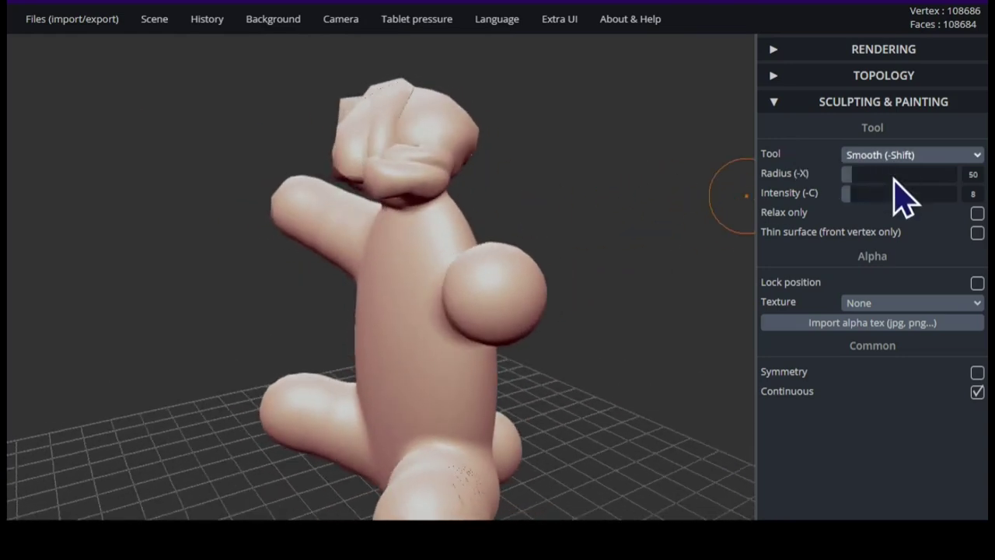
left_click(874, 247)
left_click_drag(684, 225, 423, 177)
right_click_drag(423, 179, 365, 256)
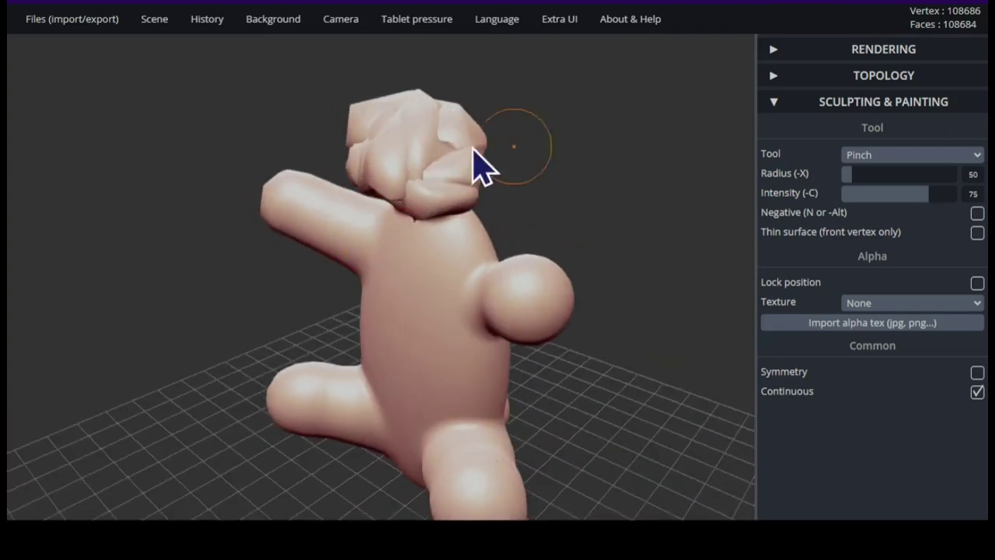
left_click_drag(545, 201, 362, 222)
right_click_drag(386, 303, 502, 276)
- Switch to Inflate with intensity 8 and gently fill out the head at radius 73
key("ctrl")
left_click(864, 194)
left_click_drag(522, 158, 366, 221)
right_click_drag(365, 234, 478, 173)
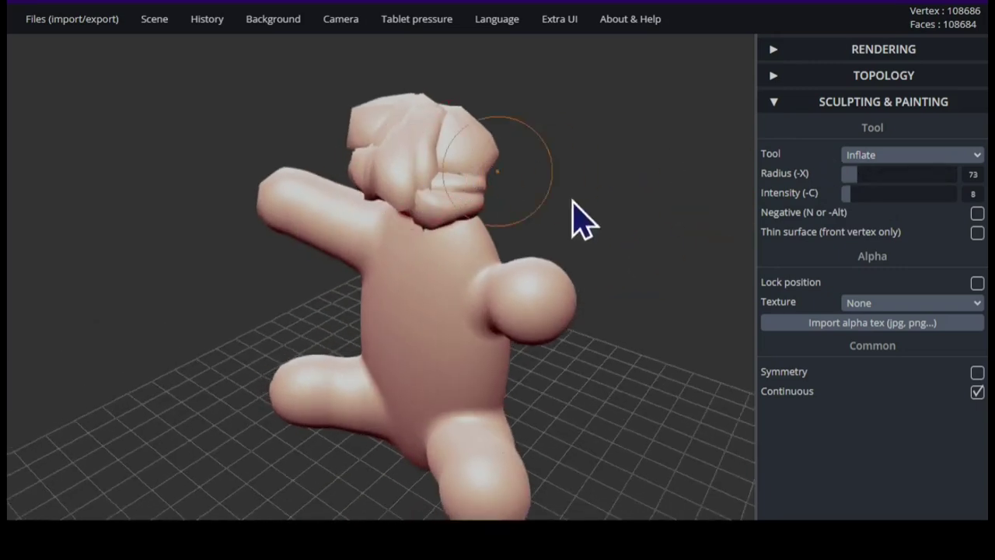
right_click_drag(582, 217, 492, 147)
- Inflate the head's upper sides with symmetry on, undo the first attempt, reduce the radius to 50, and finish with symmetry off
left_click(975, 372)
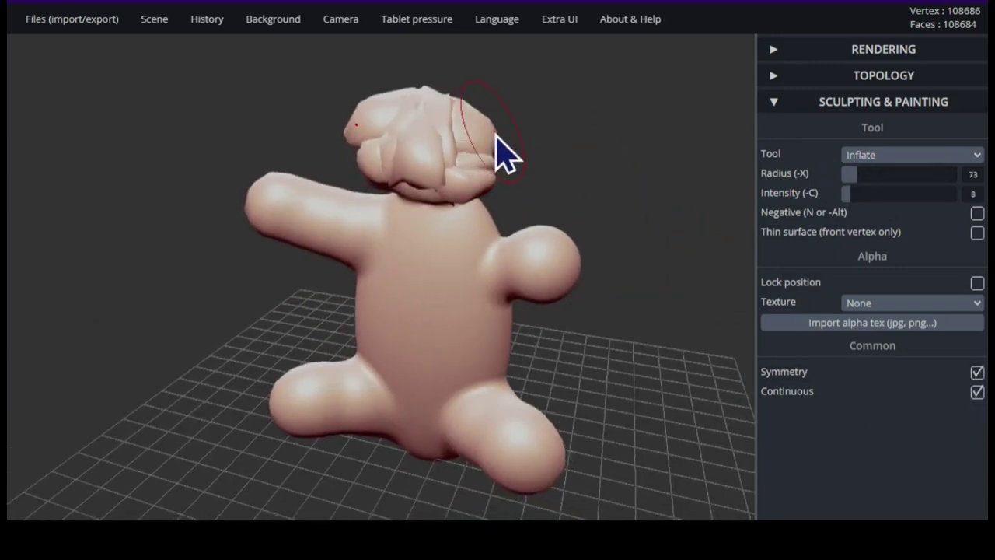
key("ctrl+z")
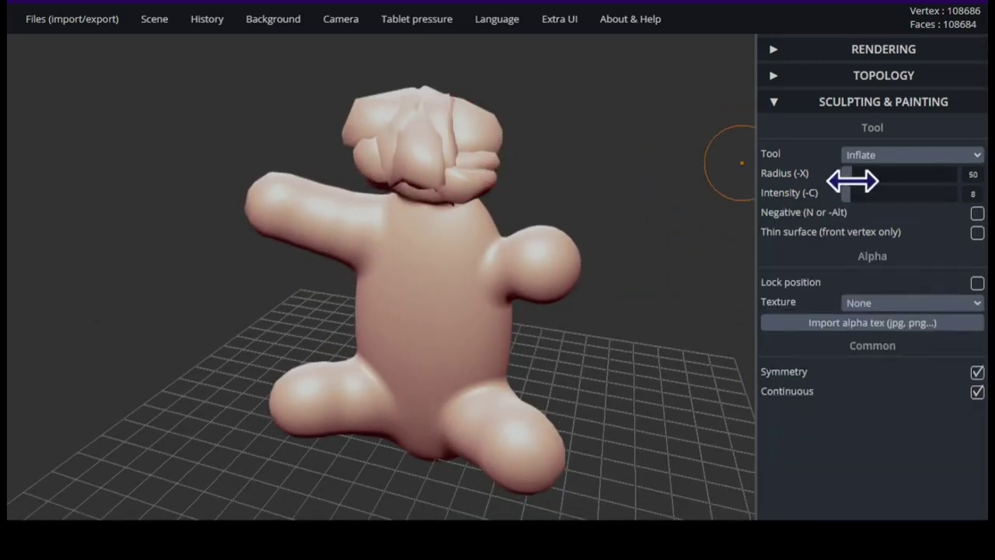
right_click_drag(505, 119, 738, 220)
left_click(977, 372)
- Rework the head's upper corners and folds without symmetry, starting from Inflate at radius 40
right_click_drag(150, 204, 183, 141)
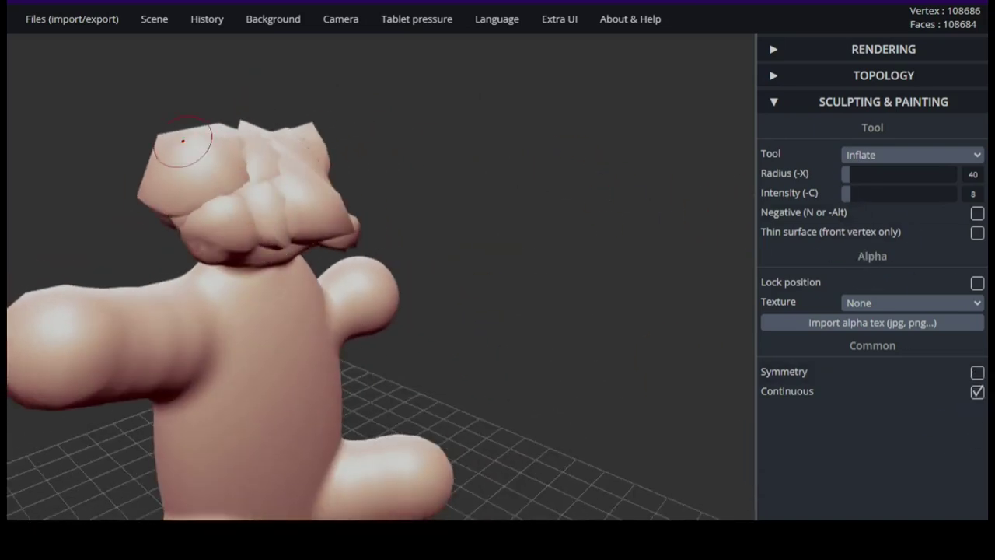
mouse_move(264, 180)
right_mouse_down()
mouse_move(315, 271)
mouse_move(178, 155)
mouse_move(222, 215)
mouse_move(466, 168)
mouse_move(606, 226)
mouse_move(718, 204)
mouse_move(471, 226)
mouse_move(578, 246)
mouse_move(223, 233)
mouse_move(325, 224)
right_mouse_up()
key("shift")
mouse_move(260, 303)
left_mouse_down()
mouse_move(211, 266)
mouse_move(214, 144)
left_mouse_up()
left_click_drag(280, 175, 544, 214)
- Set the Smooth radius to 37 and smooth the upper side of the head
left_click_drag(853, 176, 848, 176)
mouse_move(513, 225)
left_mouse_down()
mouse_move(344, 241)
mouse_move(281, 156)
left_mouse_up()
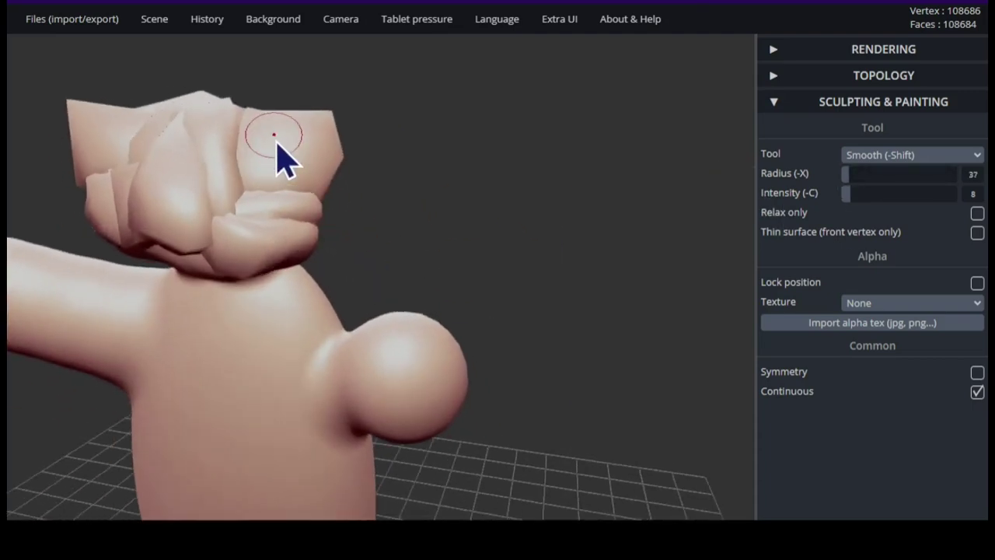
left_click_drag(396, 155, 420, 218)
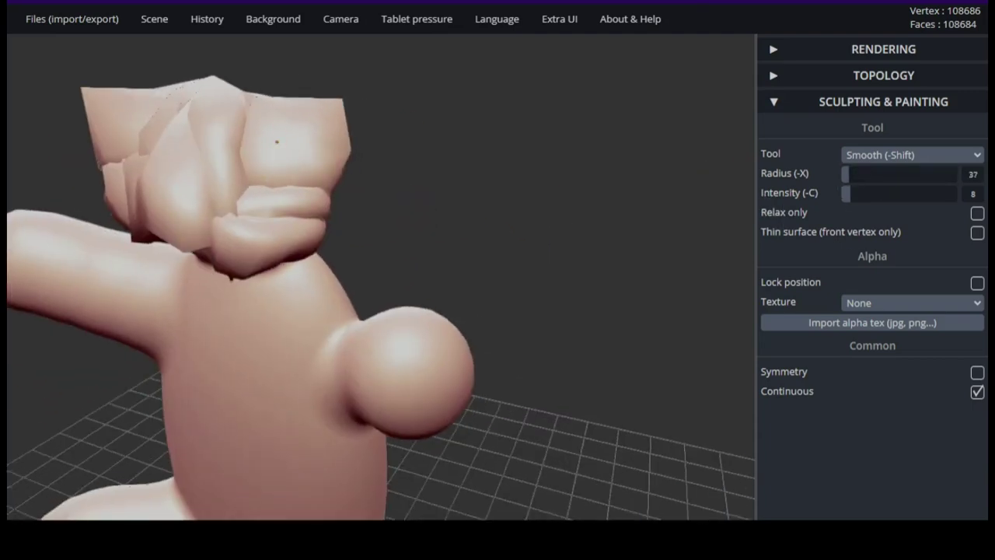
- Try two more smoothing strokes across the head's folds and undo them
mouse_move(281, 204)
left_mouse_down()
mouse_move(244, 233)
mouse_move(296, 204)
mouse_move(114, 133)
mouse_move(171, 140)
mouse_move(300, 84)
mouse_move(391, 181)
mouse_move(186, 89)
mouse_move(161, 133)
mouse_move(192, 100)
mouse_move(213, 231)
mouse_move(189, 101)
left_mouse_up()
mouse_move(194, 253)
left_mouse_down()
mouse_move(228, 262)
mouse_move(207, 106)
mouse_move(162, 116)
mouse_move(237, 127)
mouse_move(247, 147)
left_mouse_up()
key("ctrl+z")
key("ctrl+z")
- Set the Smooth radius to 18 and smooth the area around the neck and shoulders
mouse_move(227, 142)
right_mouse_down()
mouse_move(301, 184)
mouse_move(130, 202)
mouse_move(199, 140)
mouse_move(400, 244)
mouse_move(318, 259)
mouse_move(427, 222)
mouse_move(415, 229)
right_mouse_up()
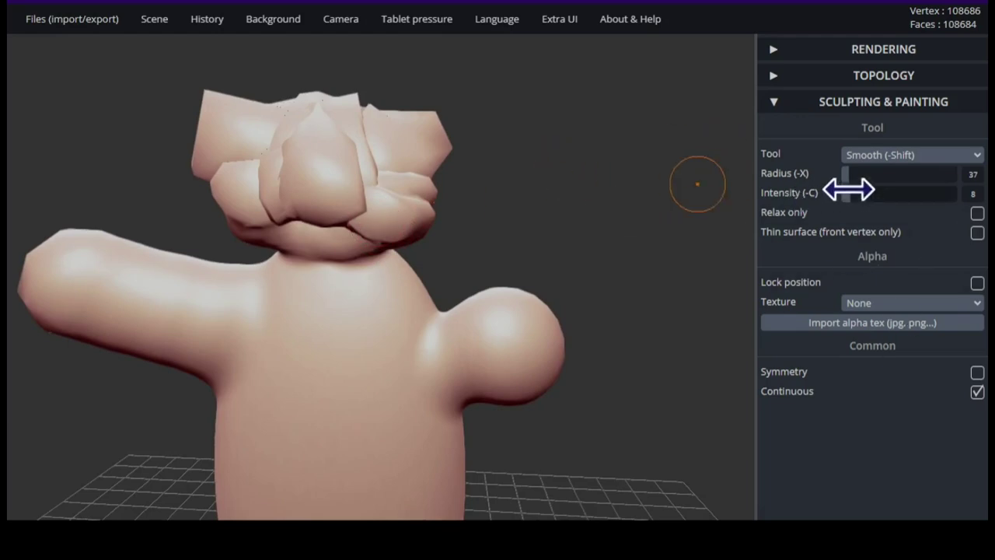
right_click_drag(140, 359, 364, 399)
left_click_drag(847, 173, 844, 174)
left_click_drag(408, 254, 405, 252)
right_click_drag(394, 248, 524, 289)
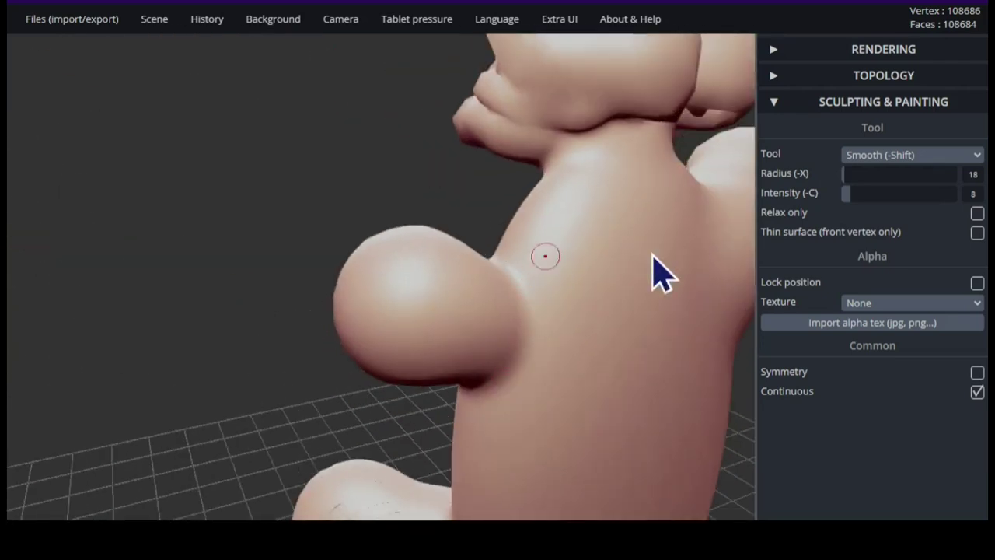
right_click_drag(653, 255, 642, 103)
right_click_drag(626, 147, 645, 105)
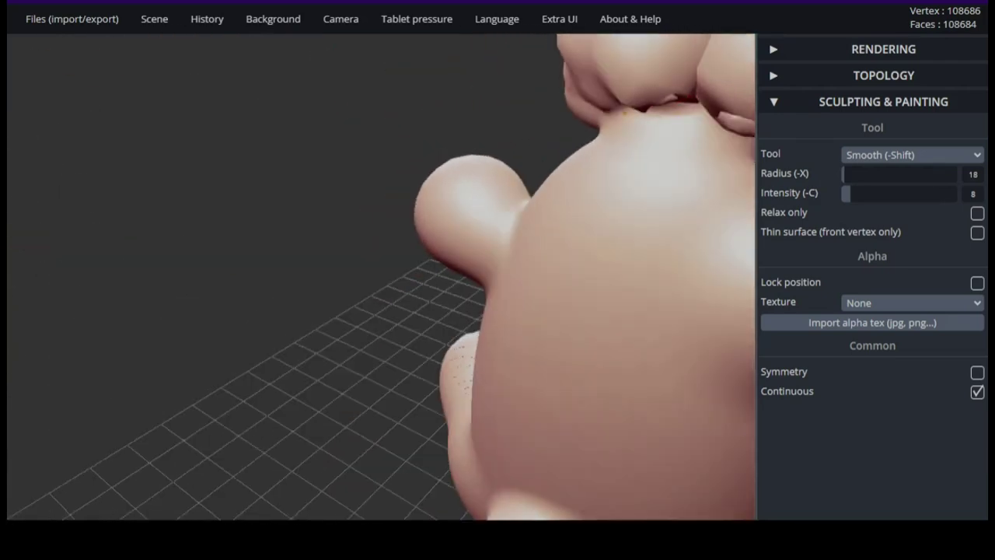
- Smooth the edges of the head's overlapping folds with radius 18 and intensity 8
mouse_move(684, 233)
right_mouse_down()
mouse_move(728, 200)
mouse_move(518, 204)
mouse_move(707, 289)
mouse_move(513, 189)
mouse_move(528, 193)
mouse_move(416, 85)
right_mouse_up()
right_click_drag(556, 183, 544, 249)
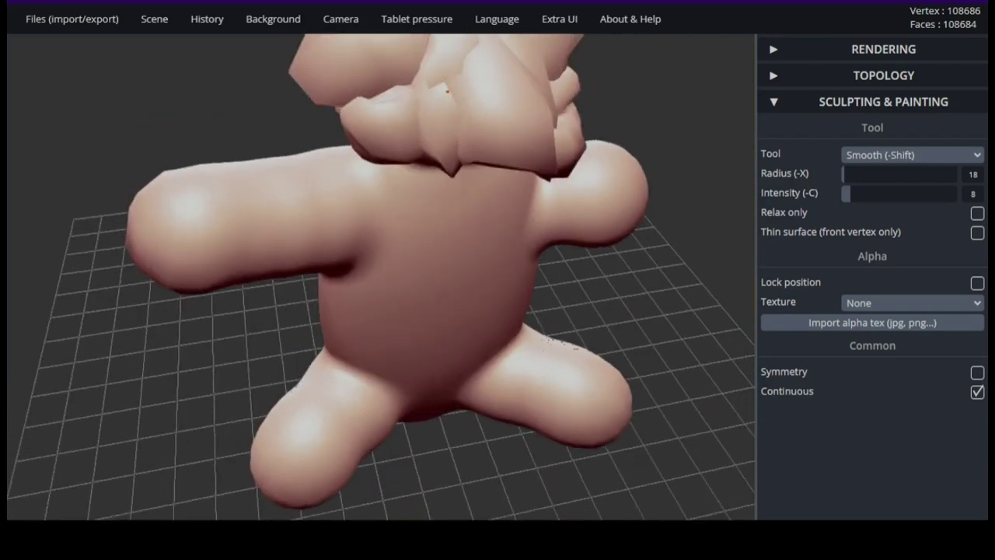
right_click_drag(469, 126, 473, 82)
mouse_move(644, 139)
right_mouse_down()
mouse_move(519, 81)
mouse_move(594, 101)
mouse_move(573, 160)
mouse_move(573, 111)
mouse_move(604, 195)
mouse_move(550, 113)
mouse_move(567, 127)
mouse_move(410, 283)
right_mouse_up()
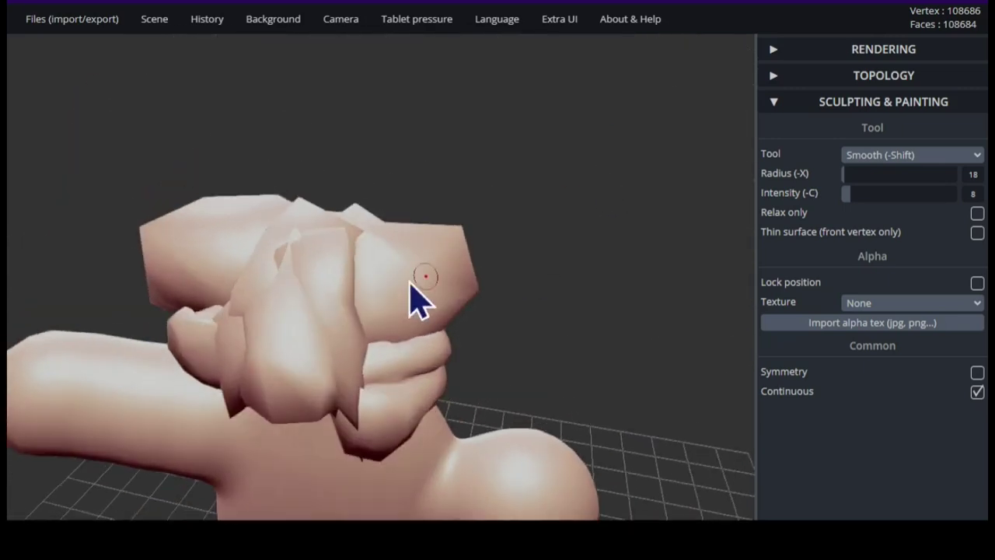
mouse_move(550, 357)
right_mouse_down()
mouse_move(422, 240)
mouse_move(502, 422)
mouse_move(326, 373)
right_mouse_up()
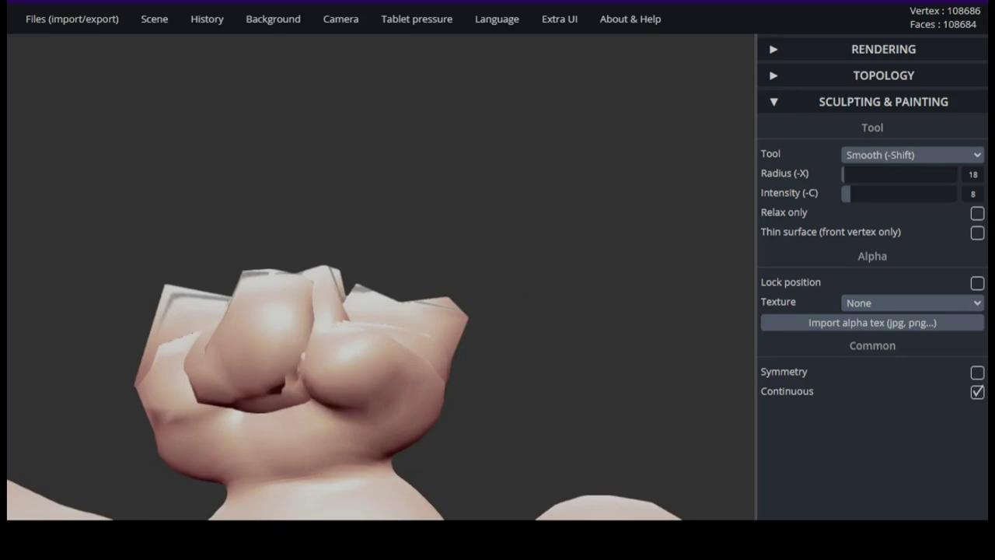
- Smooth the lower lumps and creases on the front of the head
left_click_drag(180, 370, 199, 387)
mouse_move(522, 423)
left_mouse_down()
mouse_move(495, 477)
mouse_move(563, 458)
left_mouse_up()
left_click_drag(331, 392, 342, 411)
left_click_drag(544, 435, 489, 446)
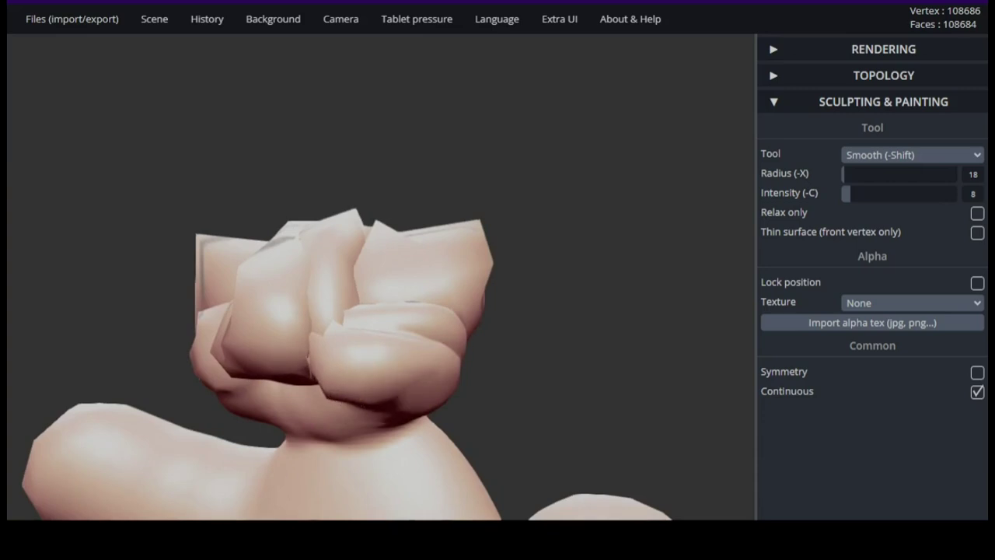
- Examine the smoothed head folds and the whole figure from the front, sides and back
left_click_drag(497, 435, 556, 426)
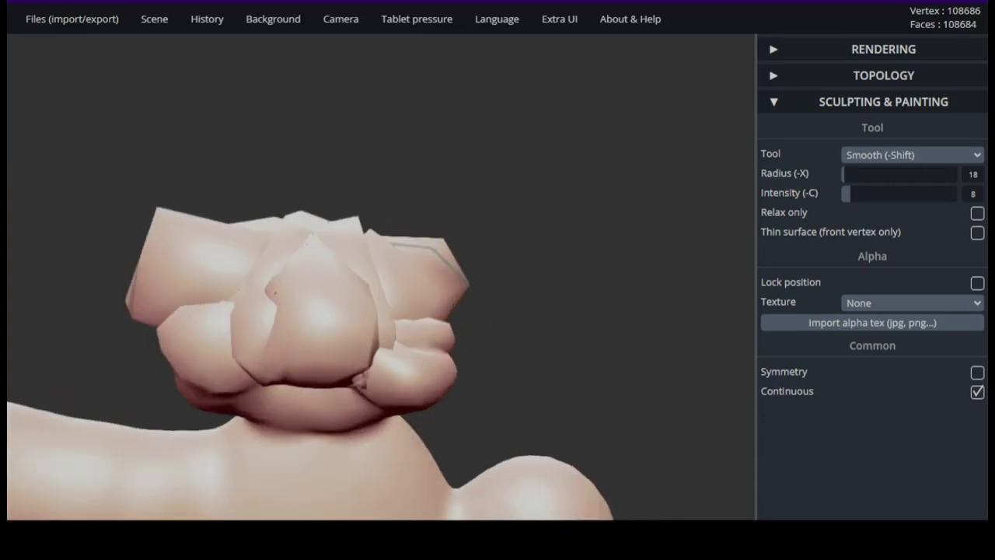
right_click_drag(365, 412, 388, 389)
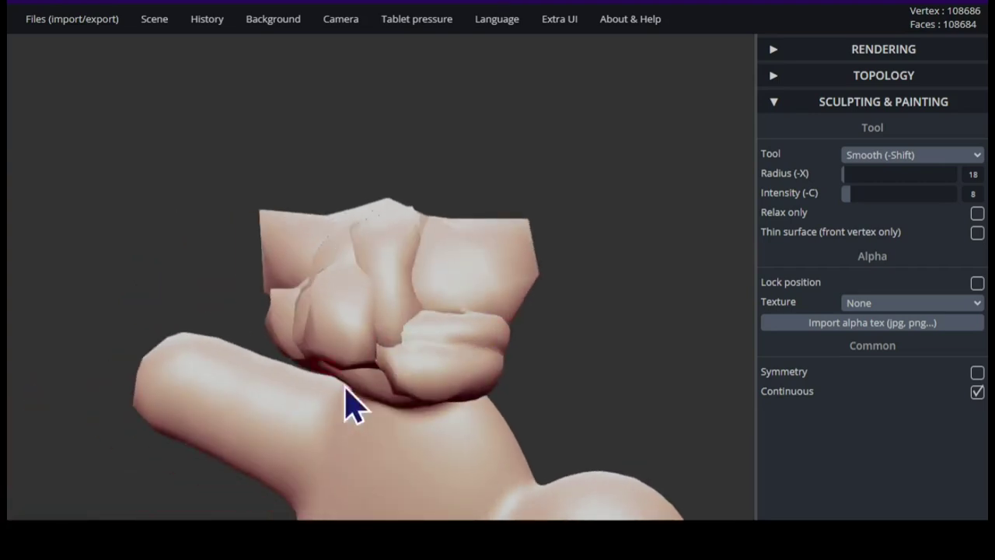
right_click_drag(347, 389, 365, 365)
right_click_drag(513, 202, 466, 327)
mouse_move(544, 311)
right_mouse_down()
mouse_move(626, 304)
mouse_move(355, 333)
mouse_move(406, 378)
mouse_move(530, 272)
mouse_move(406, 187)
mouse_move(428, 262)
right_mouse_up()
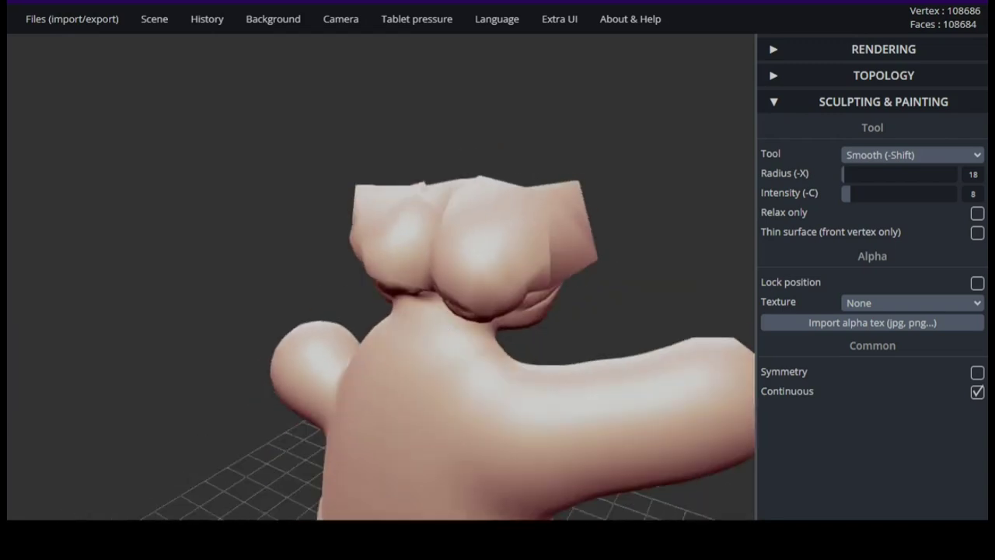
mouse_move(491, 342)
right_mouse_down()
mouse_move(459, 365)
mouse_move(499, 389)
mouse_move(521, 378)
mouse_move(427, 432)
mouse_move(535, 431)
mouse_move(442, 458)
mouse_move(303, 473)
mouse_move(535, 455)
mouse_move(507, 482)
mouse_move(535, 460)
right_mouse_up()
right_click_drag(587, 495, 579, 509)
mouse_move(562, 455)
right_mouse_down()
mouse_move(572, 420)
mouse_move(487, 429)
mouse_move(709, 435)
mouse_move(673, 348)
right_mouse_up()
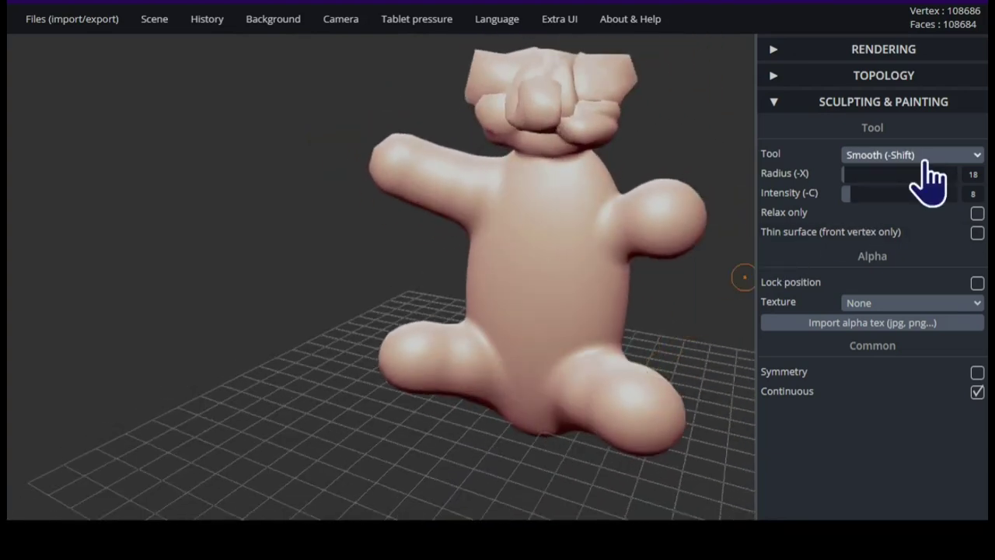
- Switch to the Pinch tool with radius 50 and intensity 75 and pinch the ends of the arms
left_click(912, 243)
left_click_drag(306, 305, 595, 371)
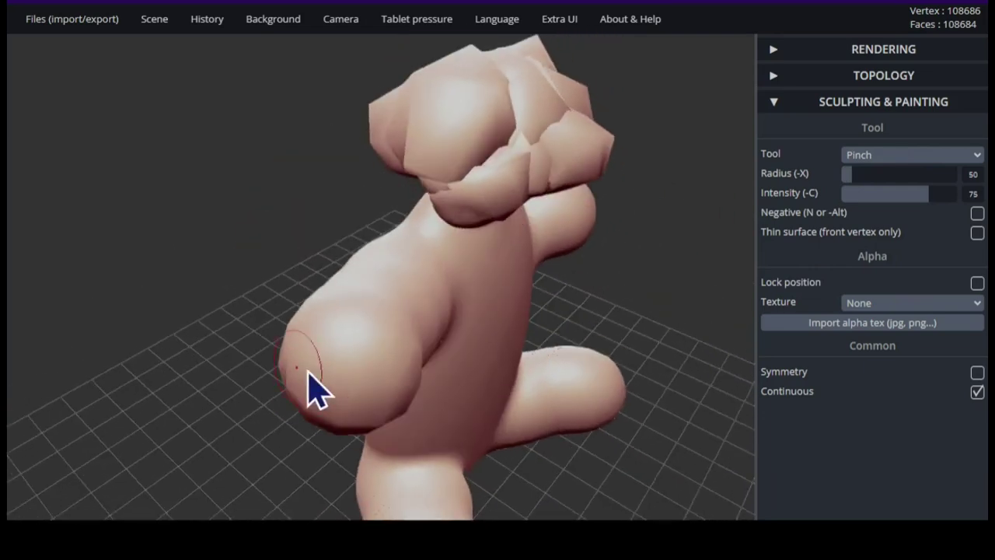
mouse_move(273, 319)
right_mouse_down()
mouse_move(378, 443)
mouse_move(304, 355)
mouse_move(655, 210)
mouse_move(551, 349)
mouse_move(567, 351)
mouse_move(435, 248)
mouse_move(351, 322)
mouse_move(393, 271)
mouse_move(606, 264)
mouse_move(151, 321)
mouse_move(111, 381)
mouse_move(310, 362)
right_mouse_up()
right_click_drag(555, 351, 311, 206)
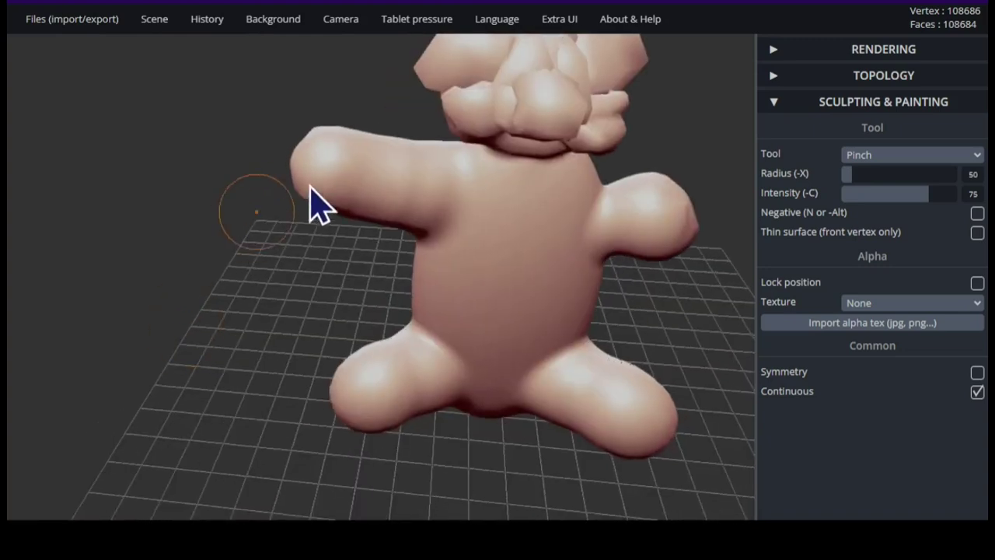
mouse_move(277, 259)
right_mouse_down()
mouse_move(406, 417)
mouse_move(328, 411)
right_mouse_up()
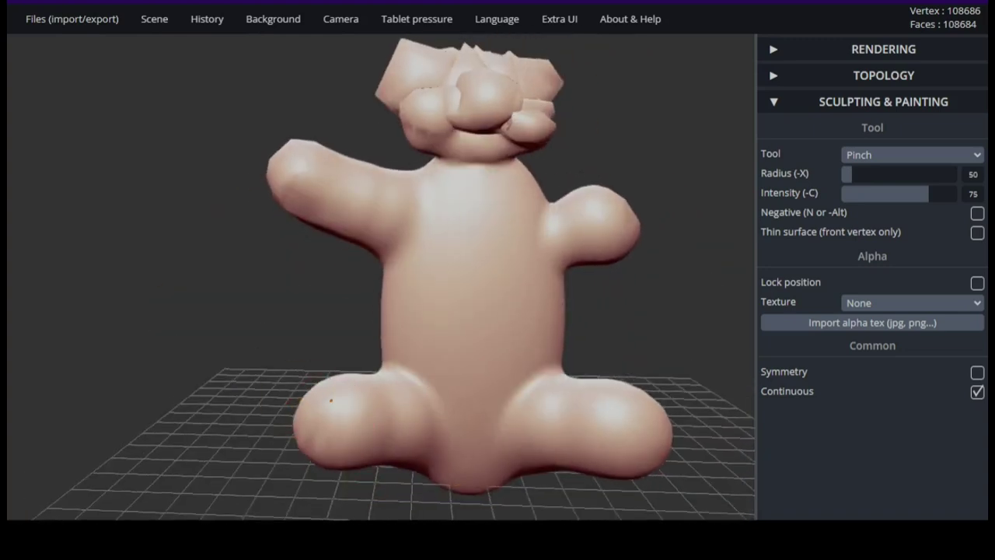
- Pinch the end of the character's left leg with several strokes to form an angular foot
mouse_move(570, 471)
right_mouse_down()
mouse_move(684, 443)
mouse_move(599, 489)
mouse_move(633, 467)
mouse_move(704, 466)
right_mouse_up()
left_click_drag(561, 454, 634, 455)
right_click_drag(699, 473, 640, 466)
left_click_drag(640, 466, 695, 479)
right_click_drag(695, 479, 633, 466)
left_click_drag(704, 457, 619, 460)
mouse_move(619, 460)
right_mouse_down()
mouse_move(684, 451)
mouse_move(444, 485)
mouse_move(382, 471)
right_mouse_up()
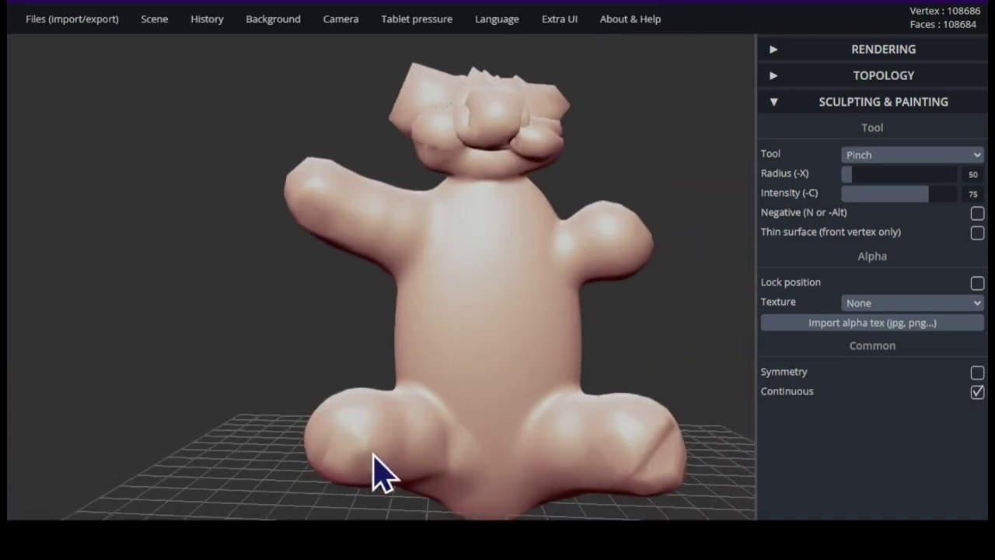
- Pinch the end of the character's right leg to give that foot angular edges too
right_click_drag(296, 478, 435, 486)
left_click_drag(489, 448, 496, 465)
right_click_drag(495, 465, 289, 457)
mouse_move(287, 455)
left_mouse_down()
mouse_move(258, 457)
mouse_move(270, 404)
left_mouse_up()
right_click_drag(270, 404, 243, 465)
left_click_drag(243, 465, 186, 460)
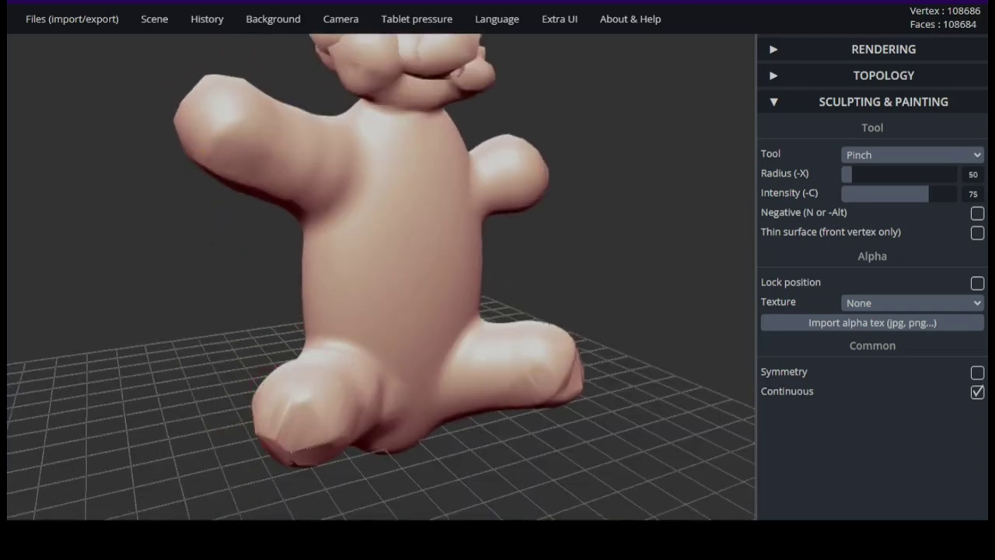
- Pinch the rounded tip of the character's right arm to sharpen the hand
right_click_drag(220, 134, 172, 200)
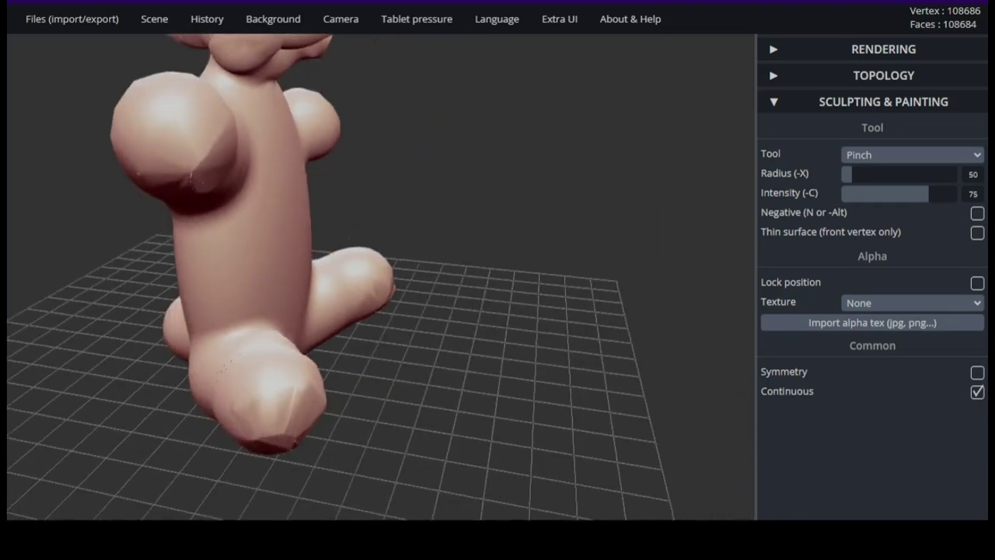
left_click_drag(167, 182, 187, 127)
right_click_drag(344, 200, 160, 151)
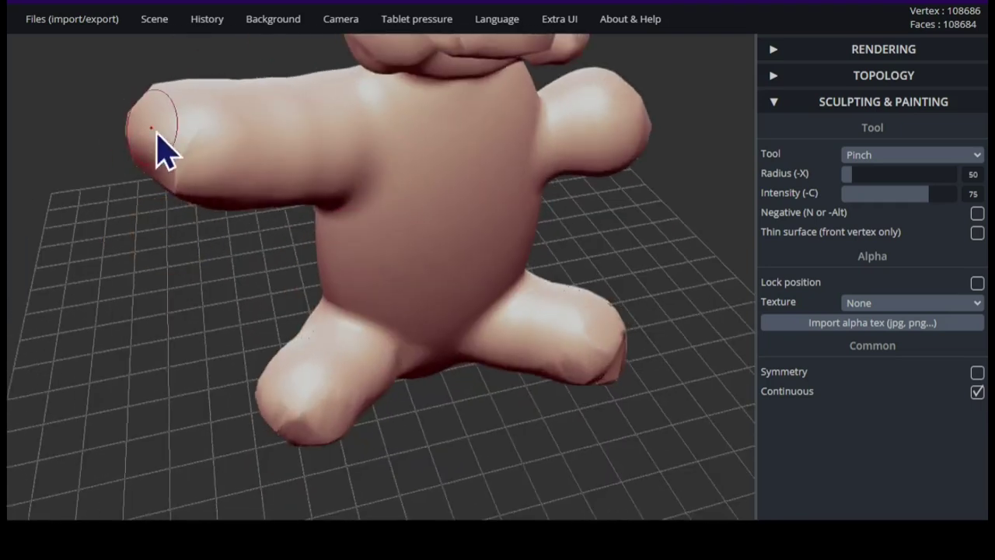
- Pinch the rounded end of the character's left arm from several sides to add angular edges to the hand
right_click_drag(171, 188, 479, 102)
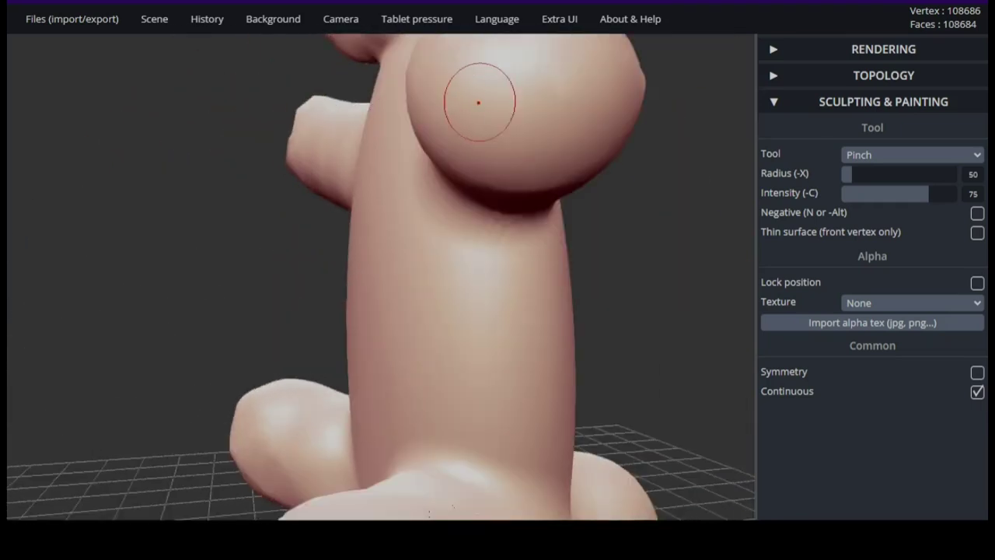
mouse_move(502, 109)
left_mouse_down()
mouse_move(546, 100)
mouse_move(538, 99)
left_mouse_up()
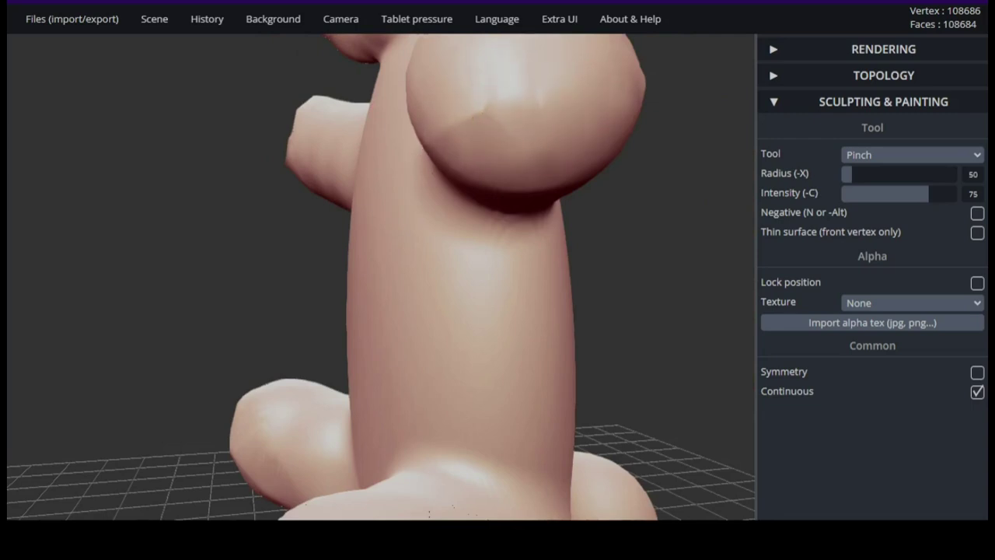
right_click_drag(550, 138, 573, 122)
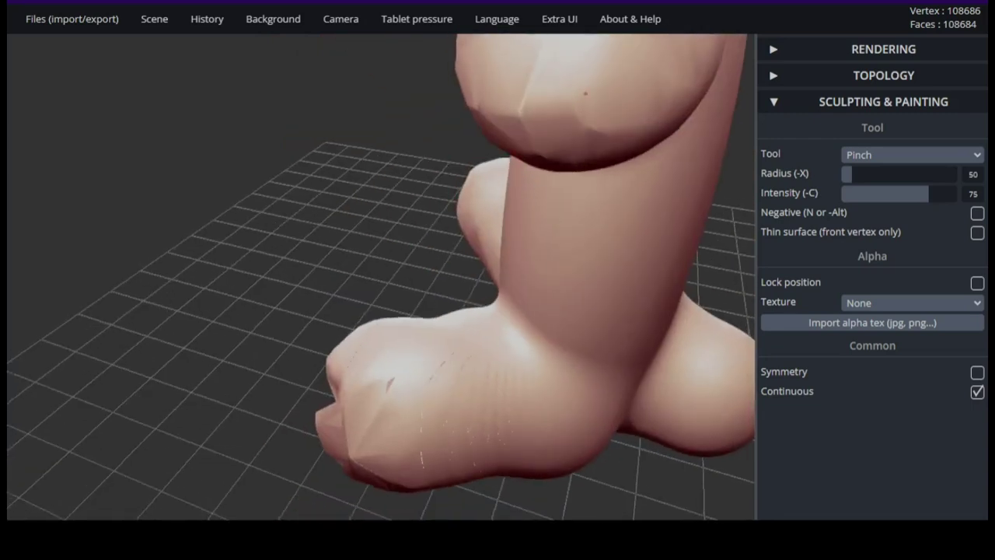
scroll(509, 123, "down", 2)
right_click_drag(505, 134, 622, 210)
mouse_move(490, 140)
left_mouse_down()
mouse_move(488, 186)
mouse_move(530, 172)
left_mouse_up()
right_click_drag(584, 241, 551, 162)
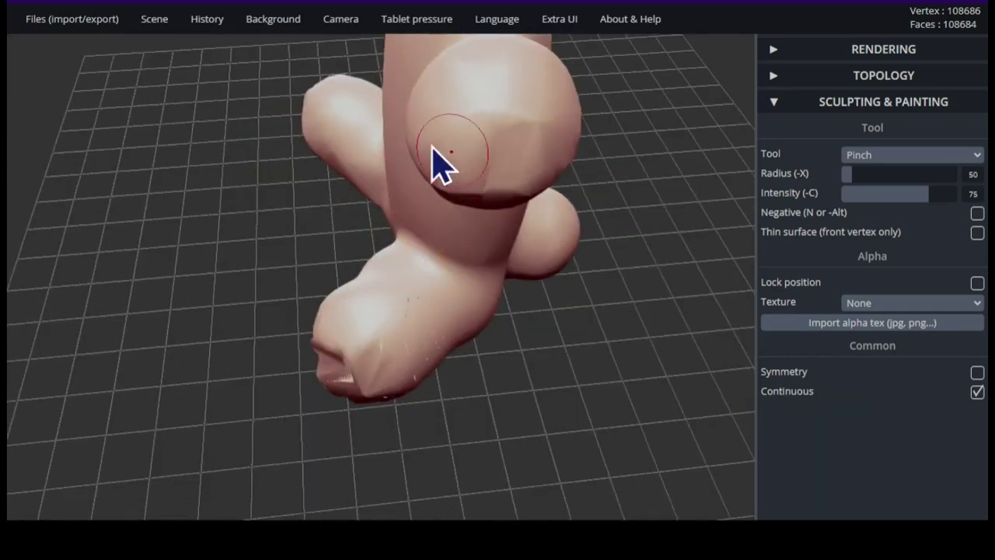
right_click_drag(458, 143, 290, 161)
mouse_move(506, 171)
left_mouse_down()
mouse_move(485, 171)
mouse_move(492, 165)
left_mouse_up()
right_click_drag(492, 179, 499, 242)
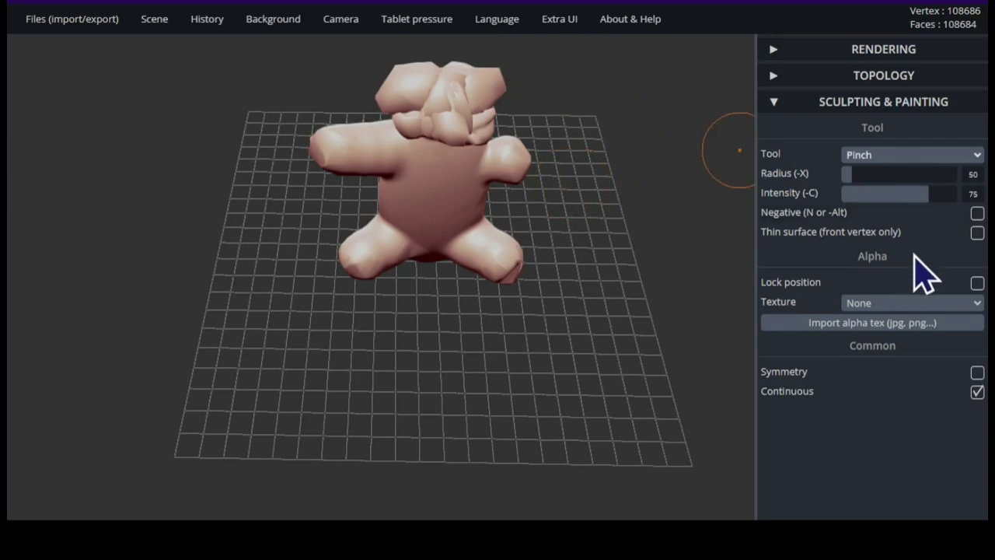
- Switch to the Crease tool with radius 25, intensity 75 and Negative on, and crease across the top of the character's right leg
key("7")
scroll(589, 211, "up", 5)
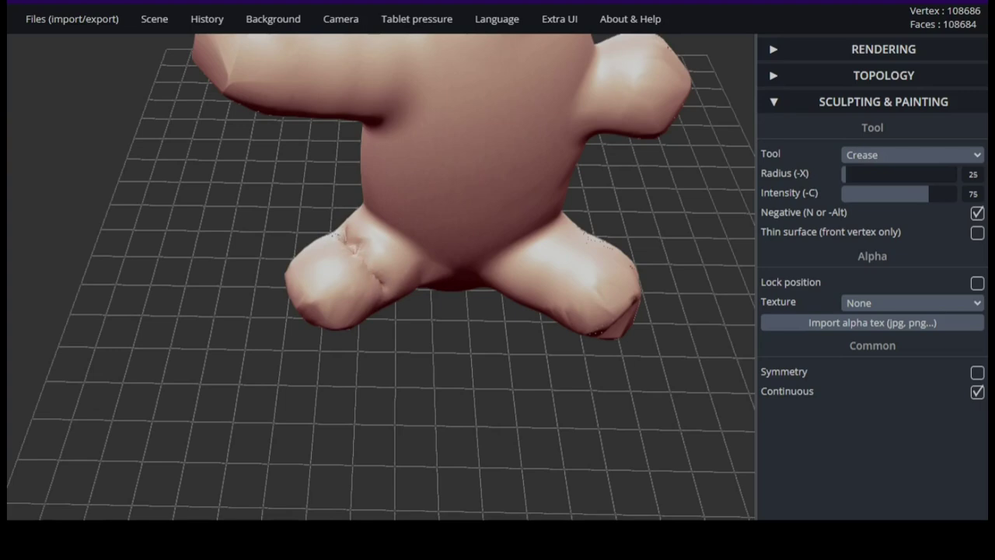
left_click_drag(299, 258, 531, 252)
left_click_drag(467, 272, 272, 272)
scroll(485, 274, "up", 2)
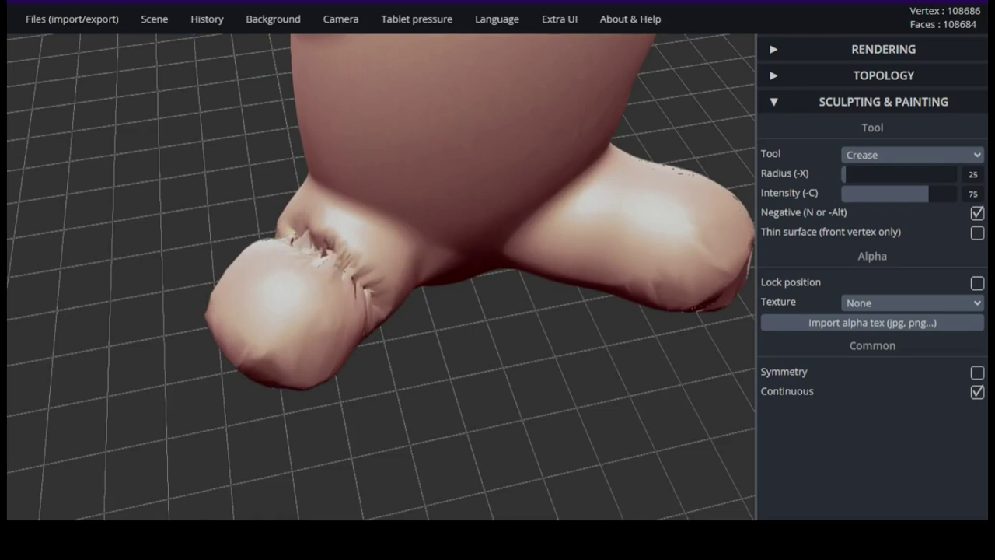
- Continue the crease around the side and underside of the character's right leg
right_click_drag(439, 342, 447, 307)
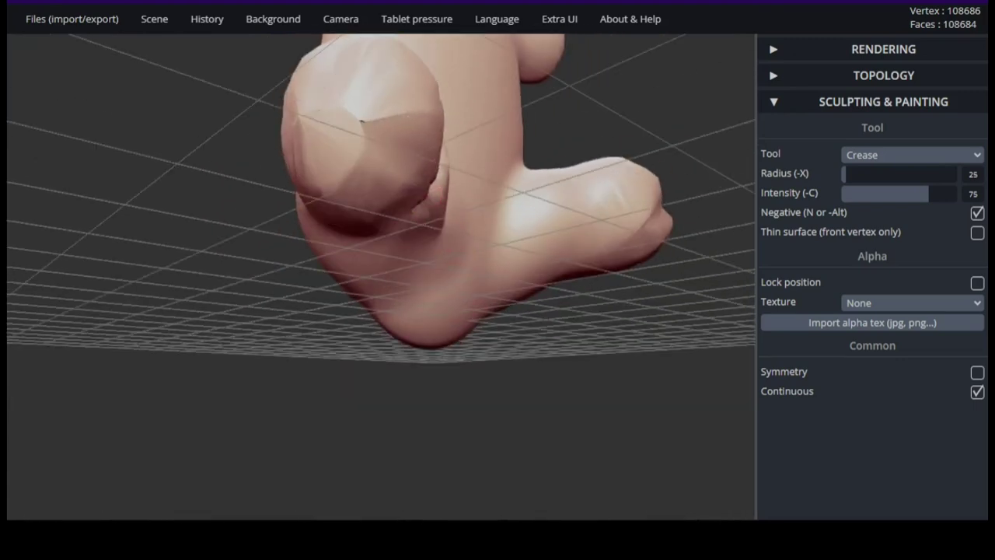
left_click_drag(357, 229, 416, 214)
mouse_move(428, 241)
right_mouse_down()
mouse_move(500, 263)
mouse_move(622, 266)
right_mouse_up()
left_click_drag(384, 233, 415, 251)
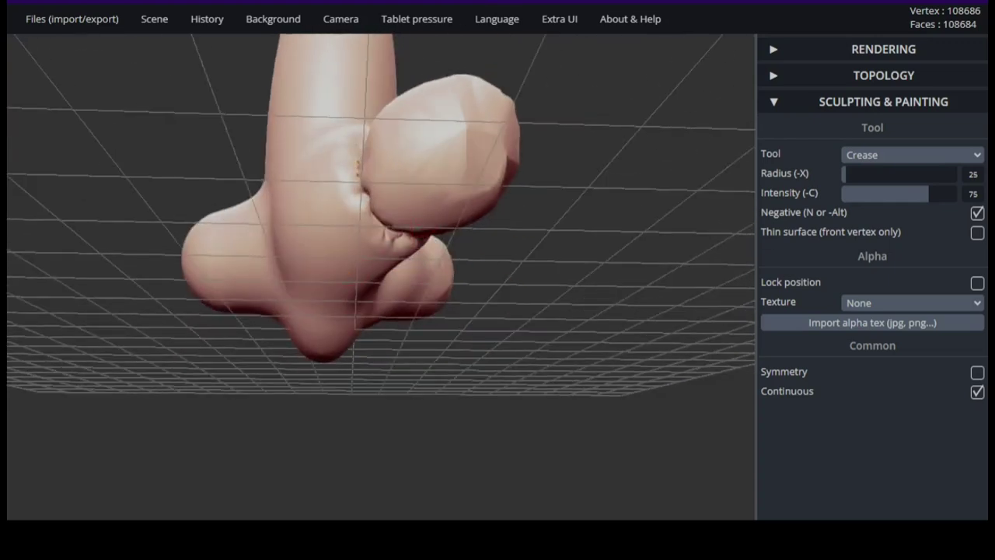
- Crease across the top of the character's left leg just above the foot
right_click_drag(357, 167, 373, 293)
left_click_drag(400, 204, 439, 177)
right_click_drag(498, 234, 446, 270)
left_click_drag(366, 261, 436, 260)
mouse_move(440, 258)
right_mouse_down()
mouse_move(445, 243)
mouse_move(464, 381)
mouse_move(487, 412)
mouse_move(380, 341)
right_mouse_up()
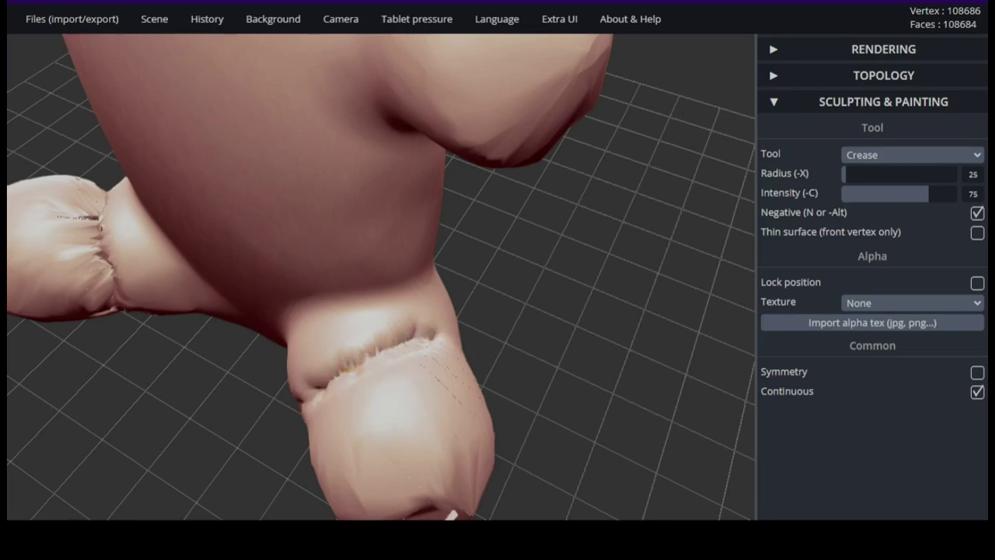
left_click_drag(426, 338, 441, 337)
left_click_drag(542, 374, 404, 315)
left_click_drag(193, 374, 239, 395)
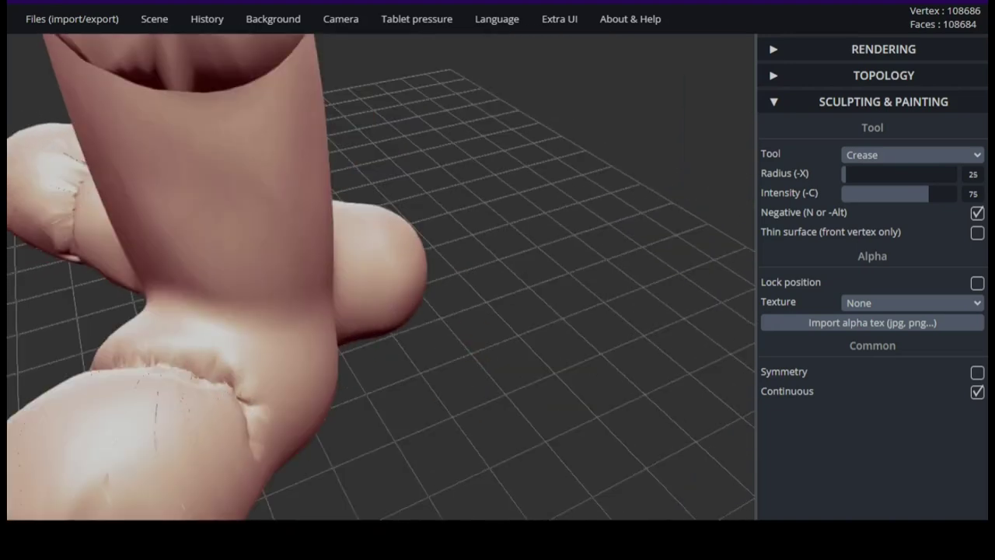
- Extend and deepen the crease down the outer side of the character's left leg
mouse_move(327, 458)
right_mouse_down()
mouse_move(234, 437)
mouse_move(391, 440)
mouse_move(386, 427)
mouse_move(365, 459)
mouse_move(395, 461)
mouse_move(628, 435)
mouse_move(448, 413)
mouse_move(432, 209)
right_mouse_up()
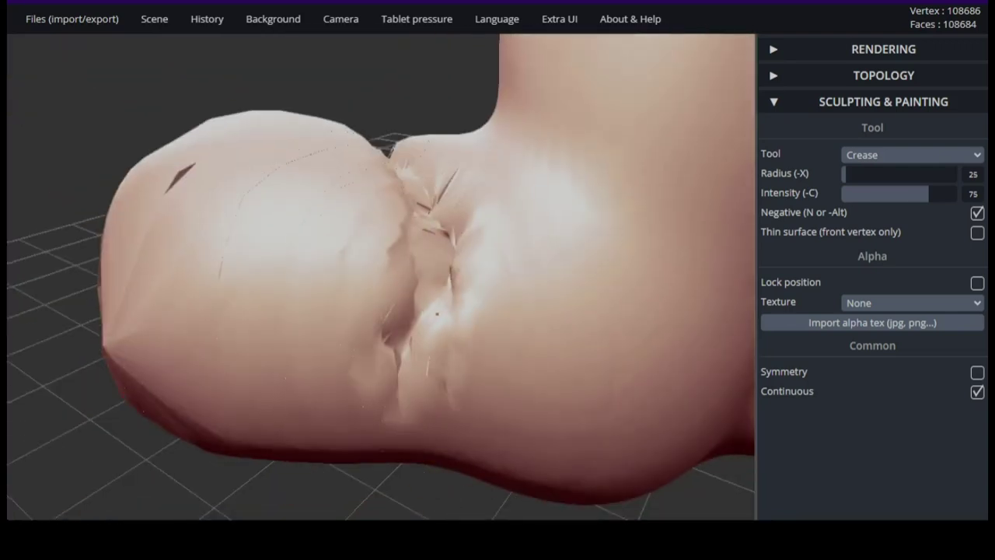
right_click_drag(437, 313, 482, 354)
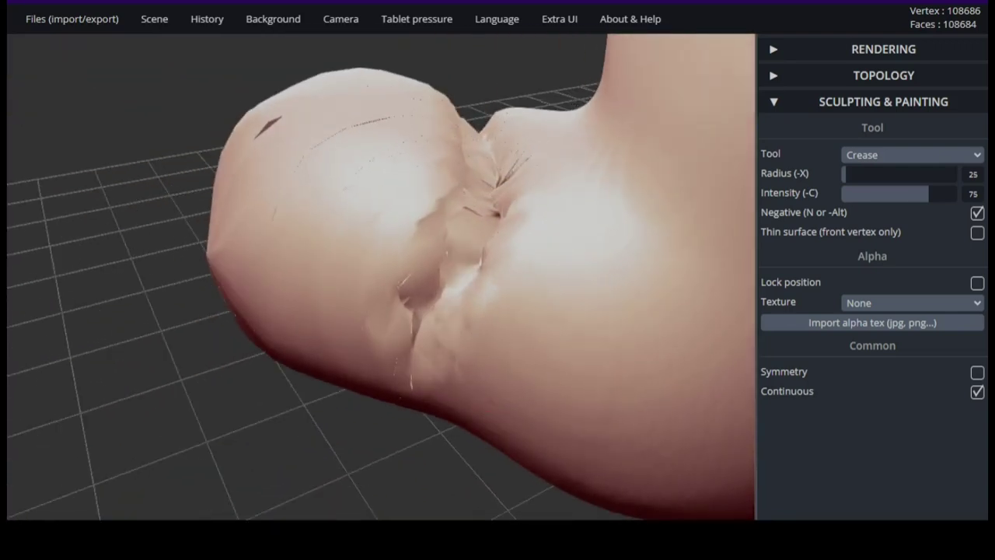
left_click_drag(446, 254, 465, 304)
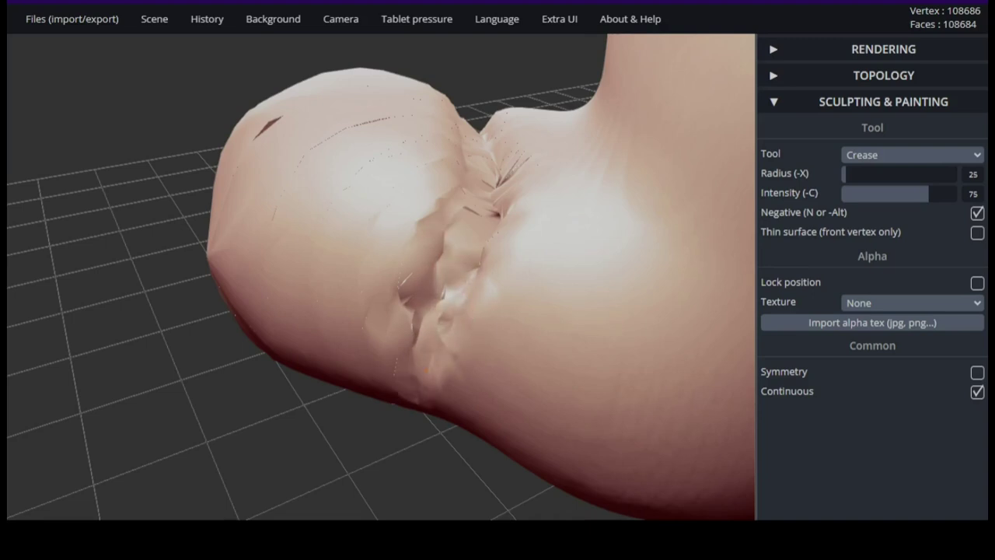
mouse_move(452, 269)
right_mouse_down()
mouse_move(504, 345)
mouse_move(429, 418)
right_mouse_up()
left_click_drag(432, 432, 419, 455)
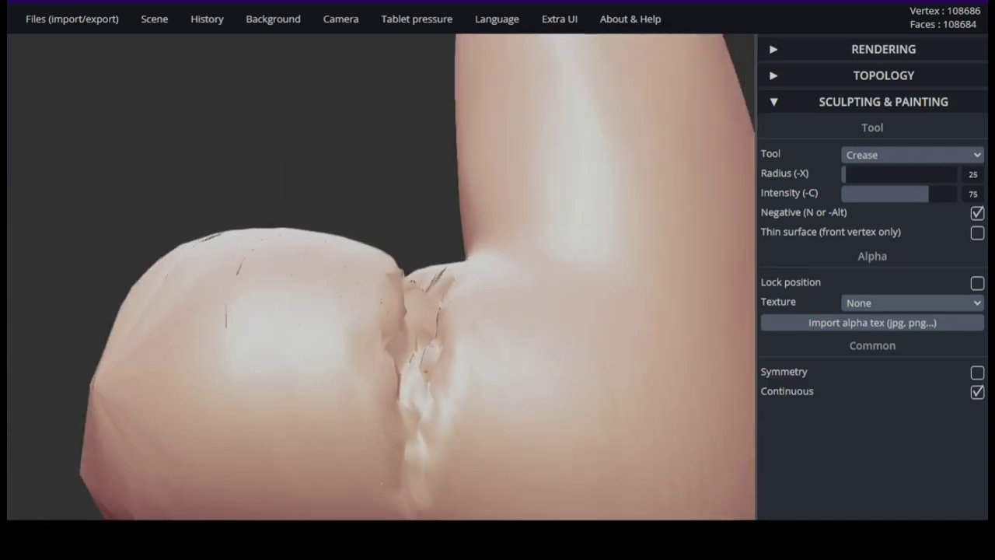
- Carry the left leg's crease around to its underside
right_click_drag(513, 454, 365, 443)
left_click_drag(339, 465, 311, 498)
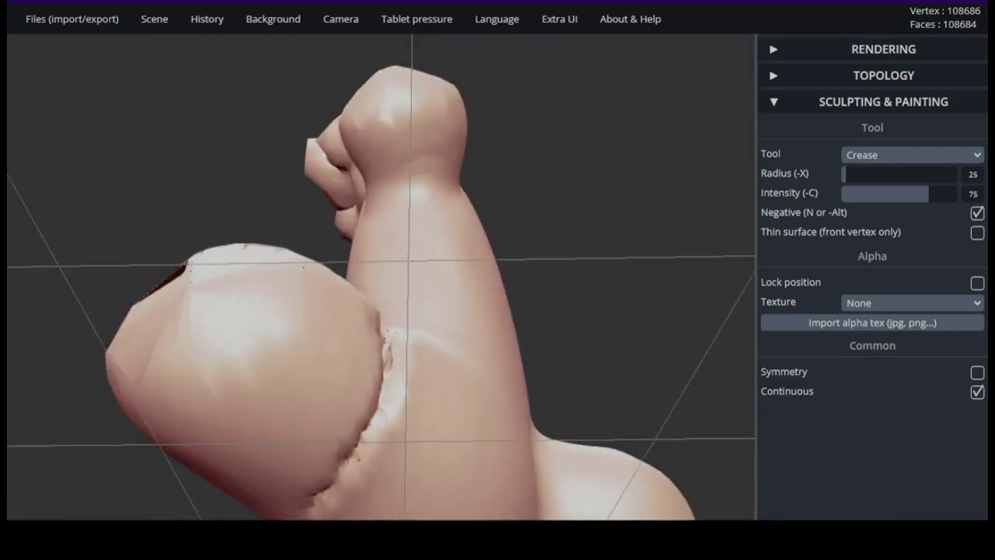
mouse_move(222, 471)
right_mouse_down()
mouse_move(285, 477)
mouse_move(433, 433)
mouse_move(571, 478)
mouse_move(561, 469)
right_mouse_up()
mouse_move(528, 450)
left_mouse_down()
mouse_move(432, 398)
mouse_move(485, 439)
mouse_move(466, 432)
mouse_move(553, 453)
left_mouse_up()
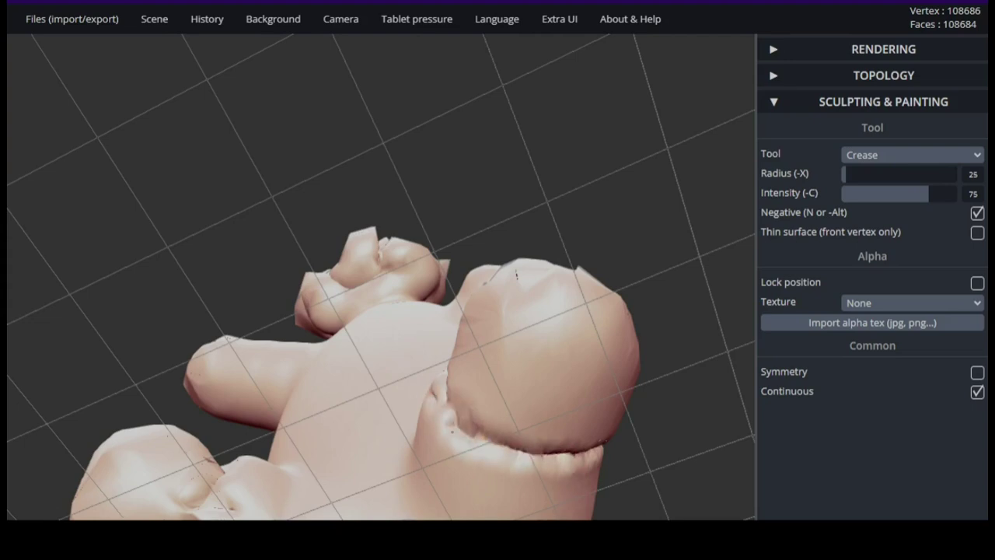
- Deepen the crease along the underside and inner side of the left leg with repeated strokes
right_click_drag(554, 453, 466, 389)
mouse_move(533, 373)
left_mouse_down()
mouse_move(556, 373)
mouse_move(577, 338)
mouse_move(562, 346)
left_mouse_up()
mouse_move(531, 413)
left_mouse_down()
mouse_move(579, 334)
mouse_move(569, 356)
left_mouse_up()
left_click_drag(536, 408, 561, 365)
mouse_move(373, 447)
left_mouse_down()
mouse_move(622, 477)
mouse_move(715, 474)
left_mouse_up()
mouse_move(437, 412)
left_mouse_down()
mouse_move(515, 475)
mouse_move(466, 458)
left_mouse_up()
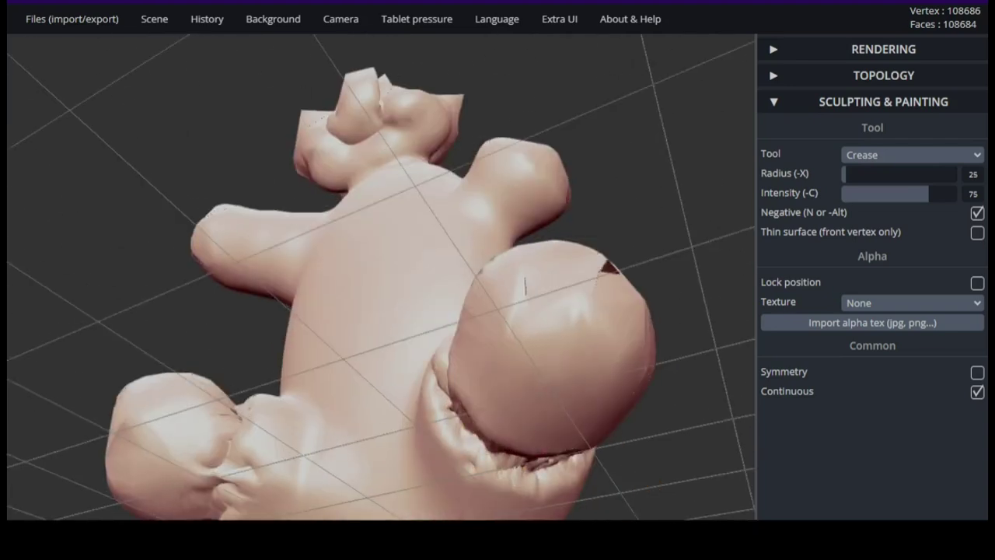
left_click_drag(674, 256, 660, 412)
left_click_drag(432, 389, 469, 317)
right_click_drag(526, 356, 528, 537)
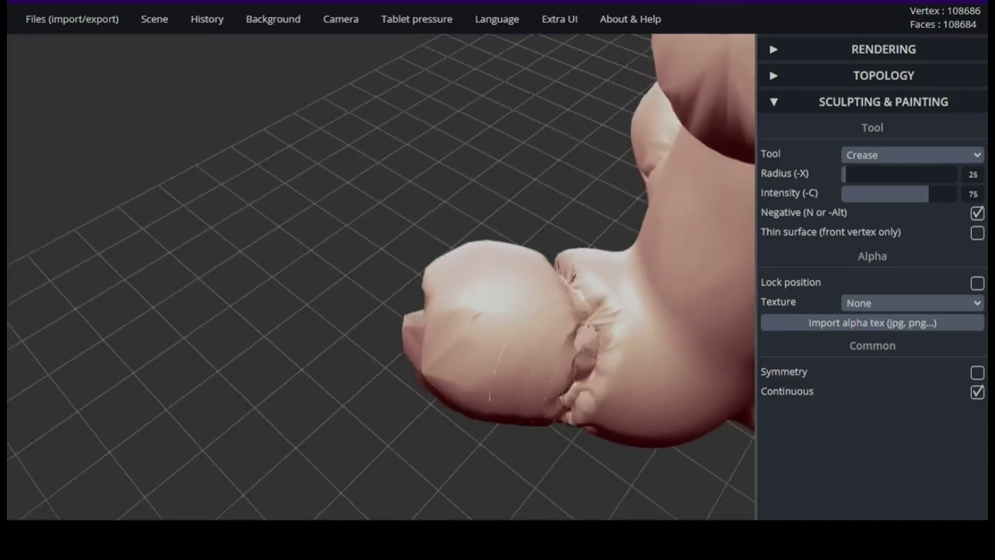
- Crease the joint where the character's left arm meets the torso, including the armpit
mouse_move(507, 269)
right_mouse_down()
mouse_move(662, 295)
mouse_move(458, 259)
mouse_move(164, 257)
mouse_move(480, 138)
mouse_move(388, 137)
right_mouse_up()
mouse_move(383, 130)
left_mouse_down()
mouse_move(411, 216)
mouse_move(394, 258)
mouse_move(397, 151)
left_mouse_up()
right_click_drag(404, 218, 661, 319)
mouse_move(182, 327)
left_mouse_down()
mouse_move(205, 406)
mouse_move(190, 381)
left_mouse_up()
right_click_drag(195, 382, 424, 187)
left_click_drag(392, 123, 407, 186)
mouse_move(393, 148)
right_mouse_down()
mouse_move(406, 300)
mouse_move(365, 140)
right_mouse_up()
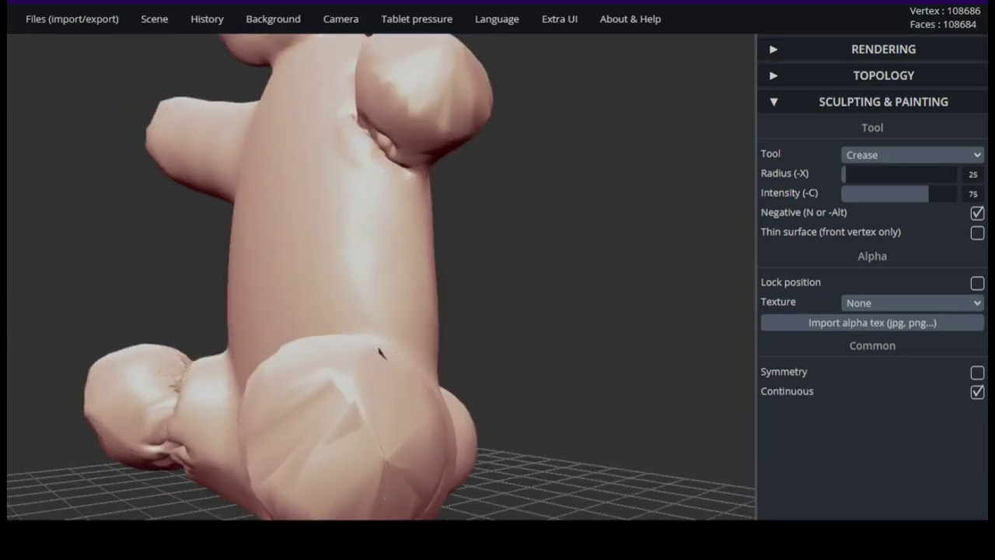
left_click_drag(352, 115, 370, 148)
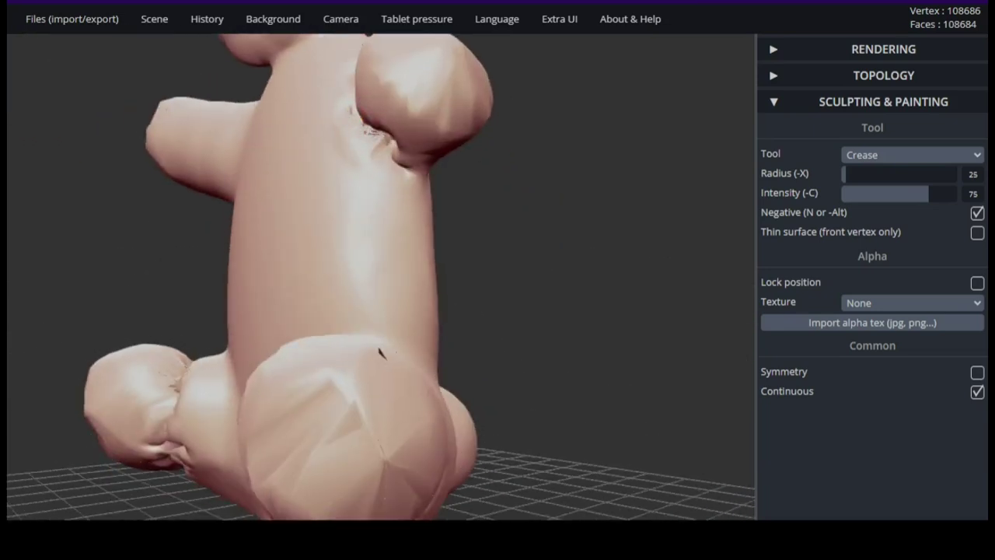
- Crease along the underside of the arm's base with repeated strokes where it joins the torso
mouse_move(490, 174)
left_mouse_down()
mouse_move(311, 178)
mouse_move(370, 190)
left_mouse_up()
mouse_move(140, 146)
left_mouse_down()
mouse_move(165, 140)
mouse_move(194, 93)
left_mouse_up()
left_click_drag(466, 108, 81, 241)
left_click_drag(610, 373, 565, 430)
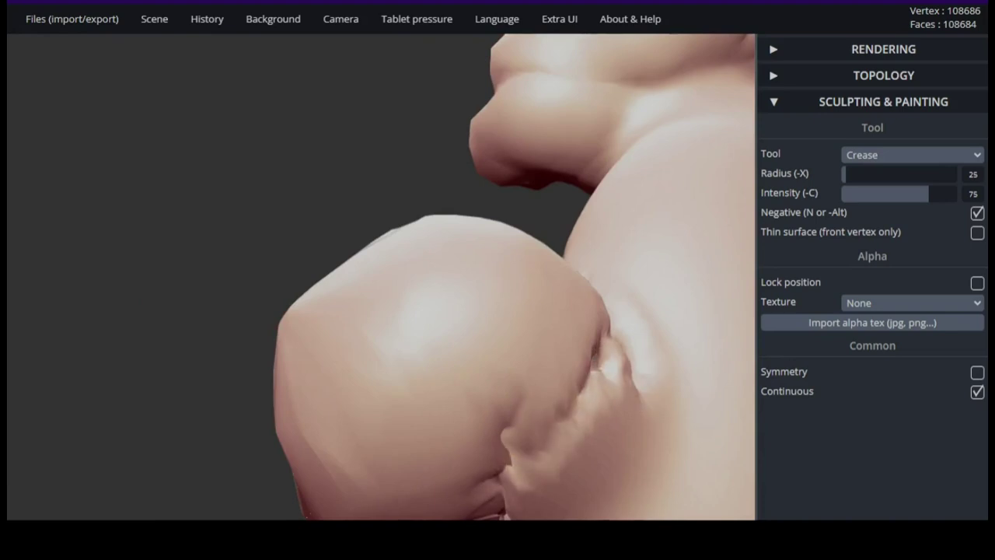
left_click_drag(611, 360, 567, 459)
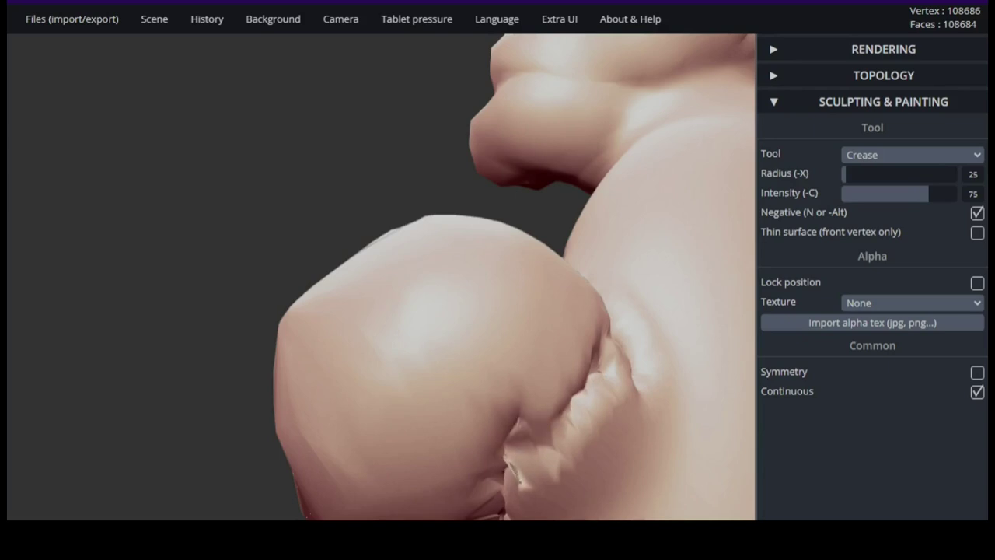
left_click_drag(599, 375, 535, 483)
- Smooth the creased joint where the character's left arm meets the torso
left_click_drag(544, 217, 548, 434)
left_click_drag(403, 464, 115, 345)
right_click_drag(116, 361, 539, 278)
key("shift")
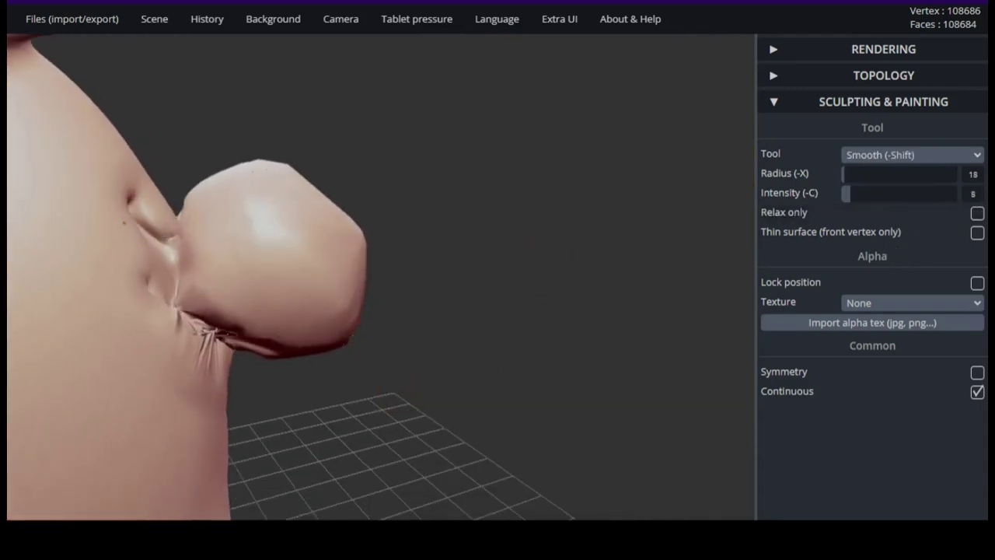
right_click_drag(307, 231, 202, 358)
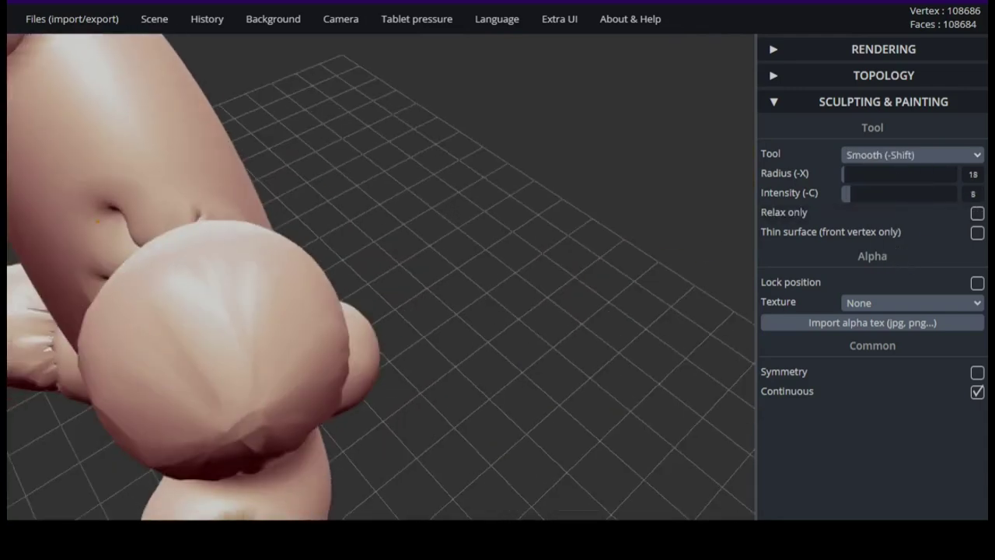
right_click_drag(296, 226, 234, 279)
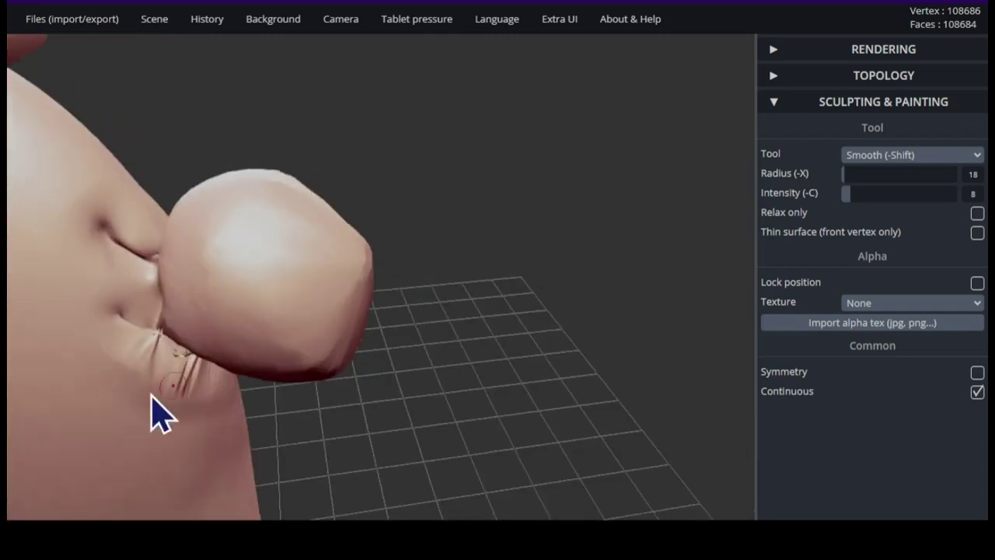
scroll(151, 394, "down", 8)
right_click_drag(128, 386, 303, 362)
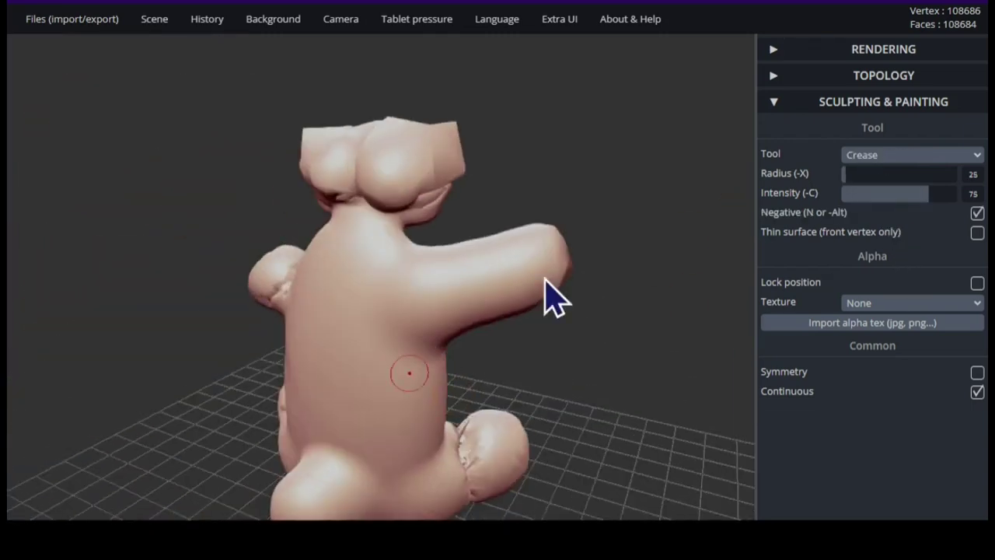
- Crease a groove across the back and upper side of the character's right arm, about midway along it
right_click_drag(548, 295, 611, 337)
scroll(488, 334, "up", 3)
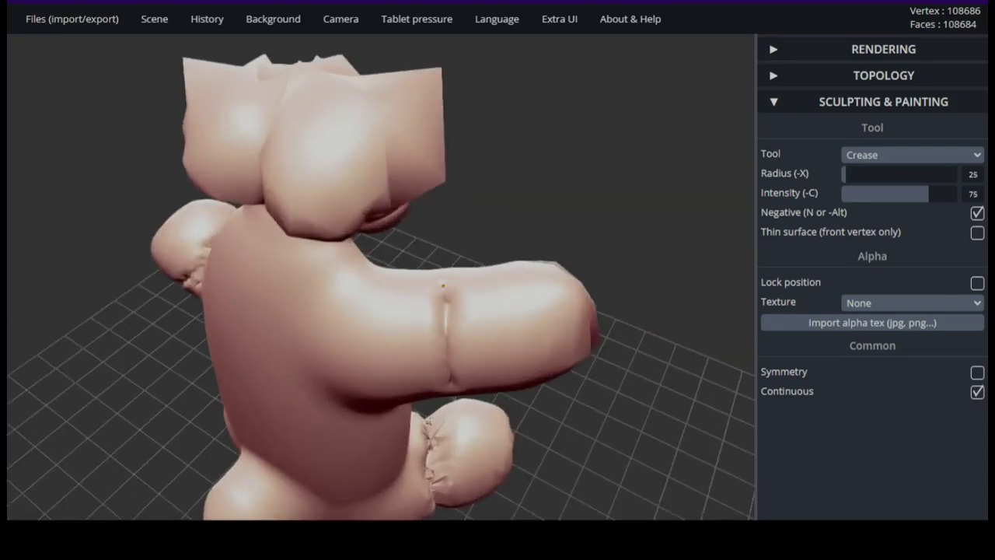
left_click_drag(448, 368, 454, 384)
right_click_drag(469, 302, 499, 327)
mouse_move(519, 231)
left_mouse_down()
mouse_move(480, 259)
mouse_move(453, 301)
left_mouse_up()
right_click_drag(497, 246, 389, 225)
mouse_move(611, 321)
right_mouse_down()
mouse_move(630, 334)
mouse_move(479, 343)
right_mouse_up()
left_click_drag(467, 391, 469, 420)
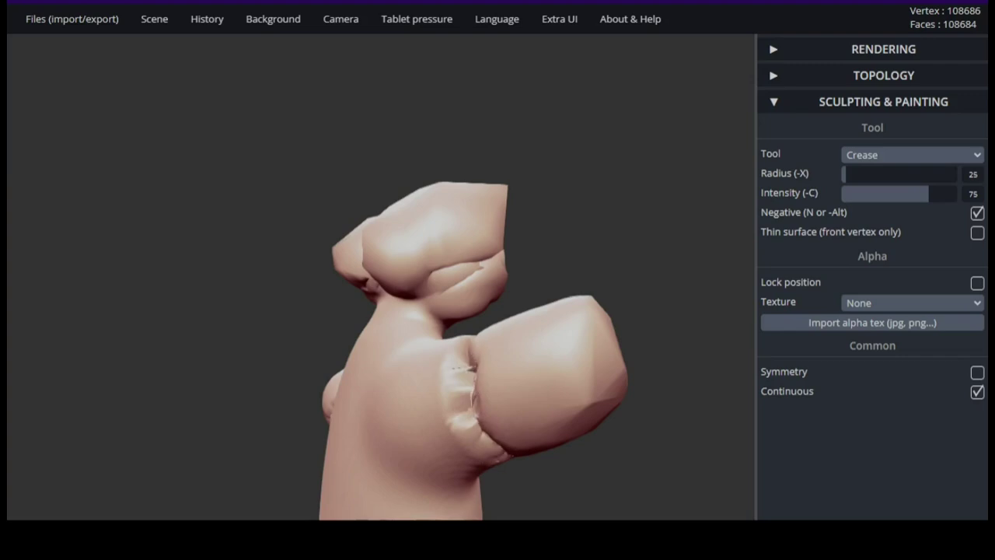
- Carry the right arm's groove around its underside and front with repeated Crease strokes
right_click_drag(469, 420, 378, 404)
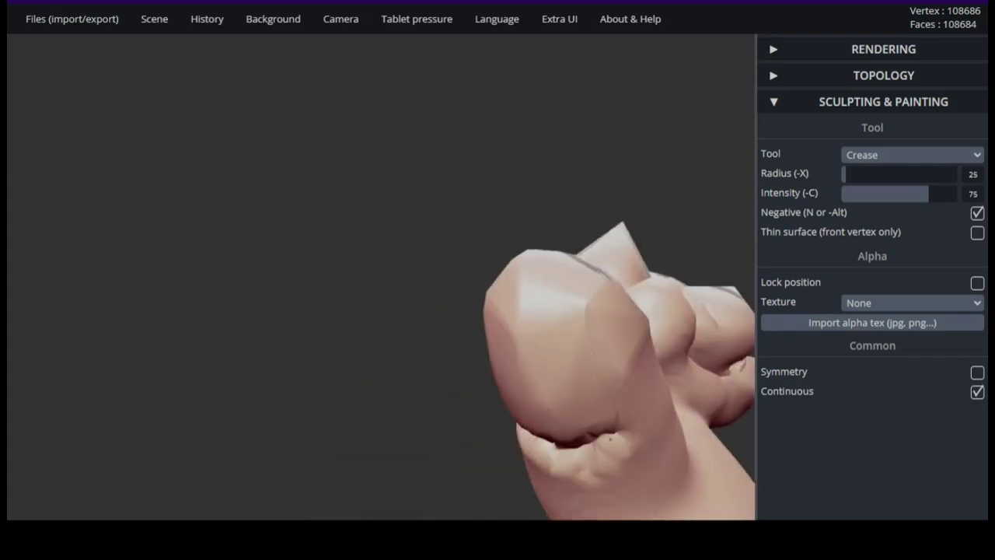
left_click_drag(544, 439, 628, 423)
left_click_drag(579, 445, 634, 427)
right_click_drag(573, 467, 599, 430)
mouse_move(599, 439)
left_mouse_down()
mouse_move(631, 424)
mouse_move(649, 367)
left_mouse_up()
right_click_drag(556, 477, 594, 449)
left_click_drag(623, 425, 672, 321)
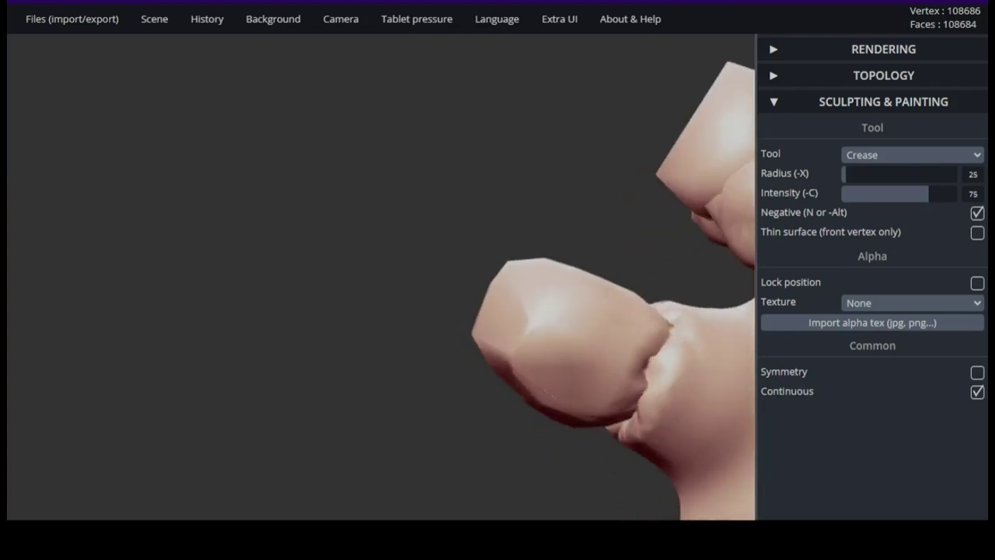
left_click_drag(626, 197, 579, 247)
right_click_drag(645, 287, 647, 429)
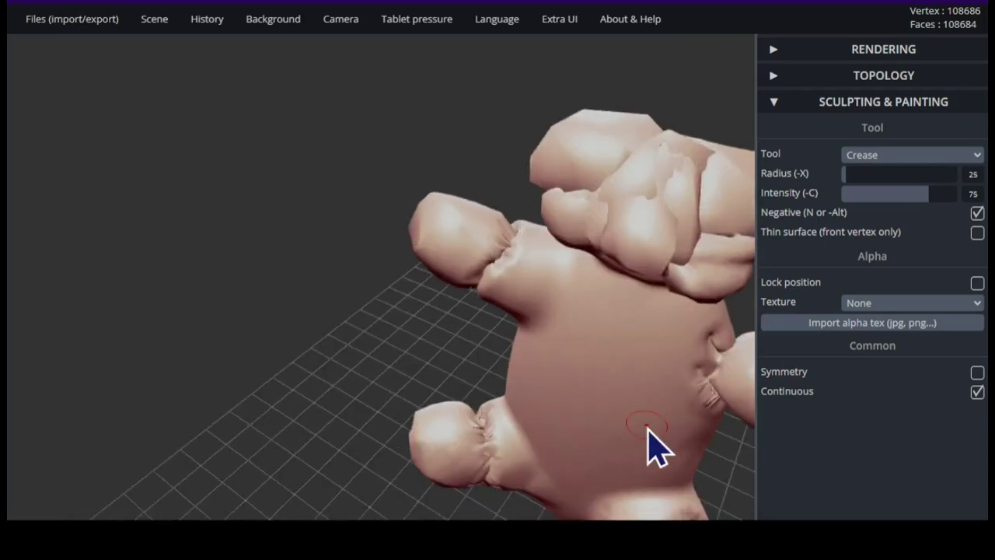
- Deepen the remaining shallow parts of the groove around the right arm
right_click_drag(647, 429, 696, 366)
right_click_drag(526, 422, 692, 403)
left_click_drag(619, 347, 639, 309)
right_click_drag(651, 417, 517, 300)
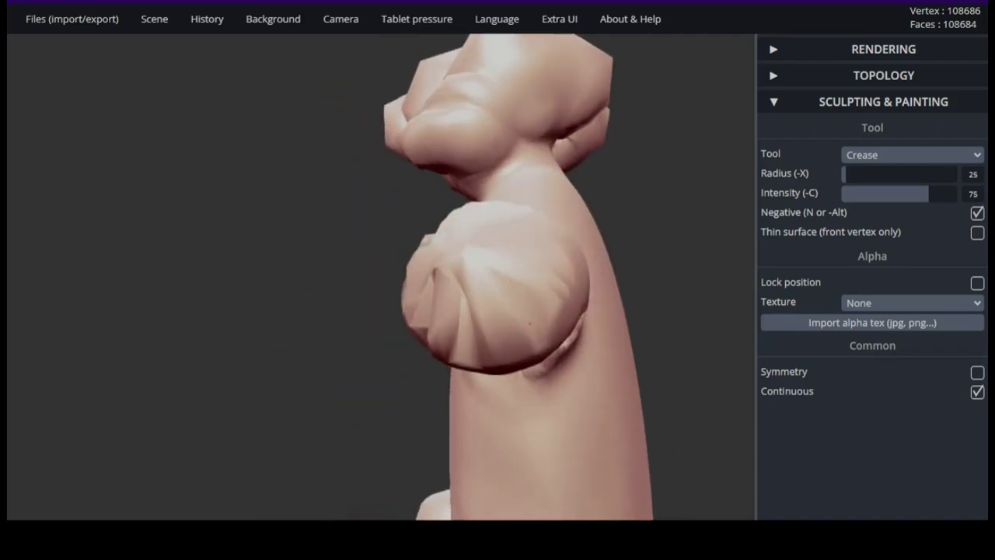
right_click_drag(552, 400, 245, 148)
- Turn off Negative for the Crease tool, set its intensity to 23 and try it on the torso
left_click(939, 196)
right_click_drag(332, 241, 435, 233)
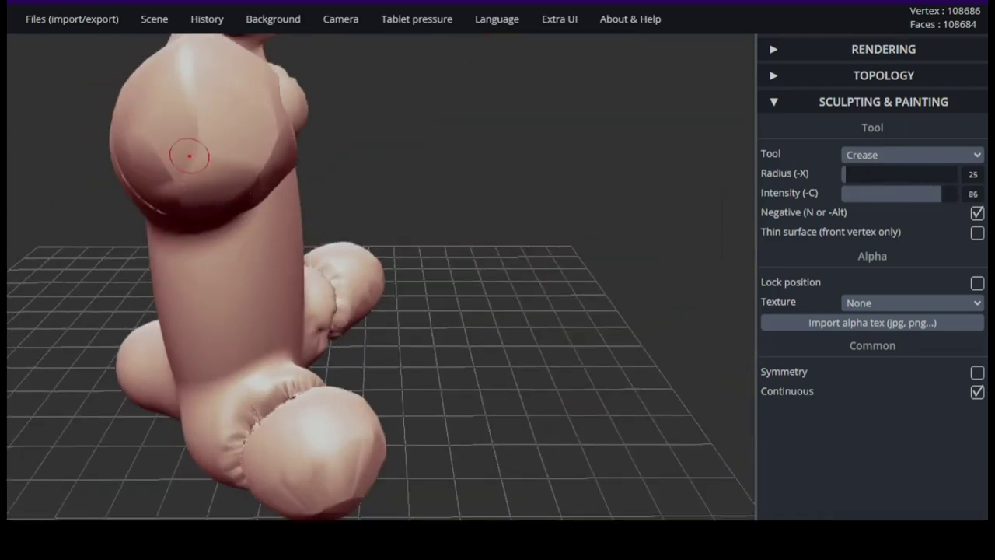
left_click(854, 194)
left_click(977, 212)
right_click_drag(197, 173, 481, 326)
right_click_drag(420, 171, 294, 240)
right_click_drag(355, 254, 353, 276)
left_click(867, 193)
right_click_drag(127, 178, 337, 216)
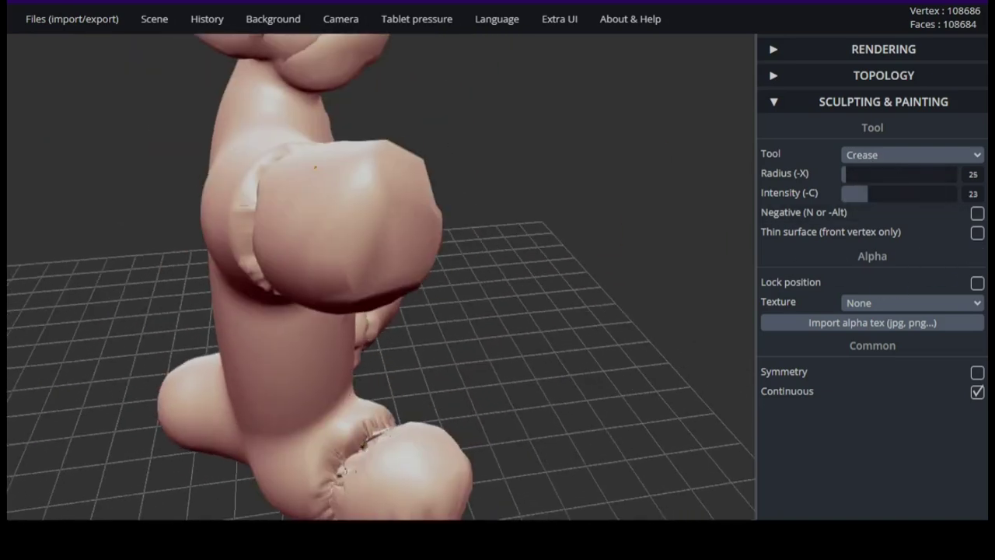
mouse_move(405, 317)
right_mouse_down()
mouse_move(351, 289)
mouse_move(309, 298)
mouse_move(493, 329)
mouse_move(374, 258)
mouse_move(306, 378)
mouse_move(573, 455)
mouse_move(679, 451)
mouse_move(458, 411)
mouse_move(561, 435)
right_mouse_up()
scroll(560, 449, "down", 8)
right_click_drag(198, 476, 278, 506)
right_click_drag(384, 493, 453, 351)
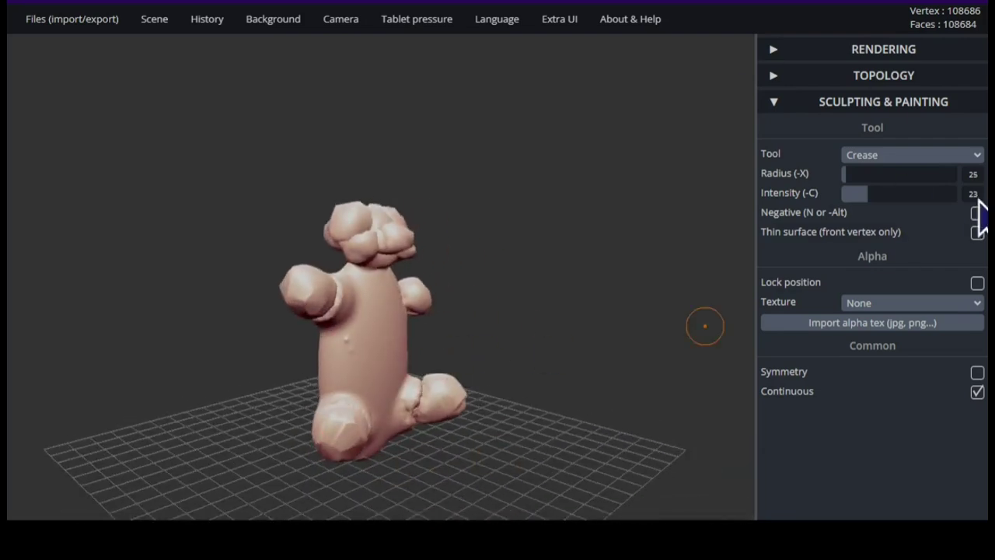
- Switch to the Smooth tool at intensity 31 and soften the folds in the middle of the face
scroll(653, 180, "up", 5)
right_click_drag(624, 180, 371, 218)
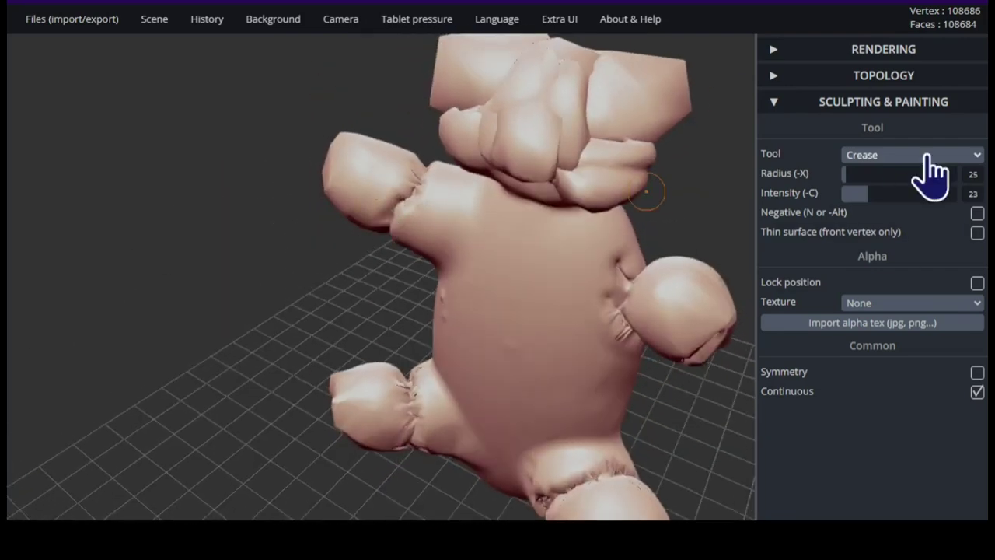
left_click(928, 158)
left_click(903, 223)
left_click(876, 193)
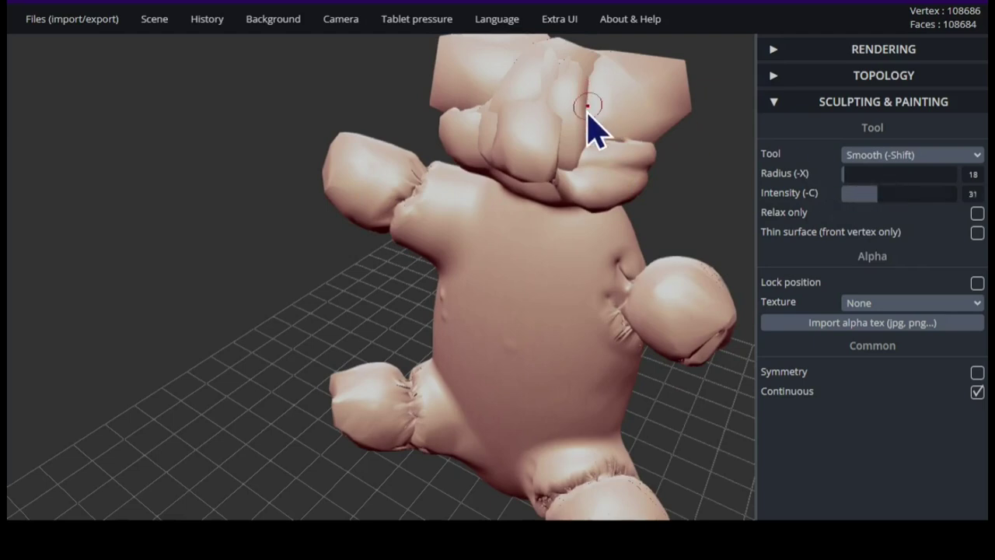
right_click_drag(597, 117, 575, 132)
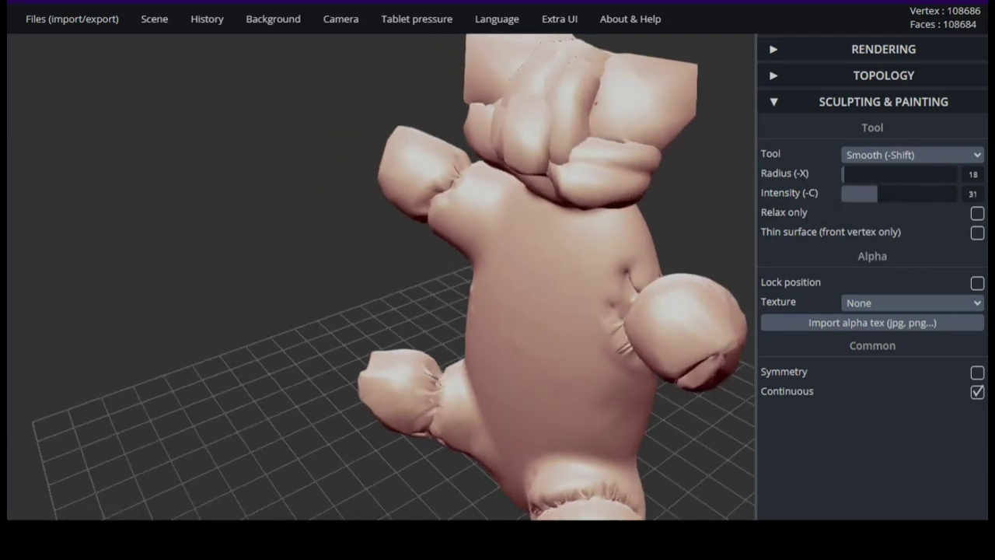
right_click_drag(648, 233, 632, 215)
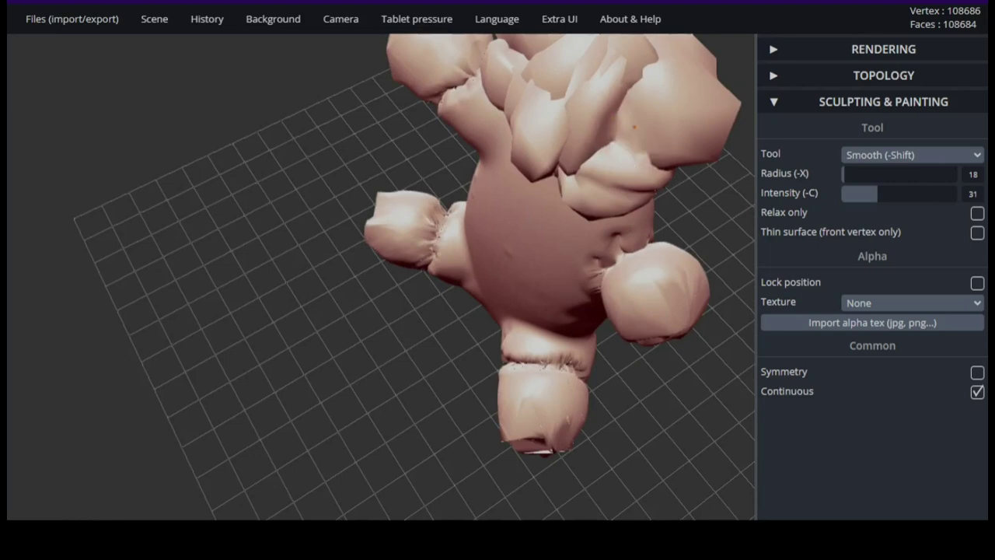
- Raise the Smooth intensity to 55 and smooth the muzzle and the folds around it from several sides
left_click(904, 193)
right_click_drag(701, 183, 619, 116)
right_click_drag(616, 189, 610, 125)
right_click_drag(606, 159, 485, 179)
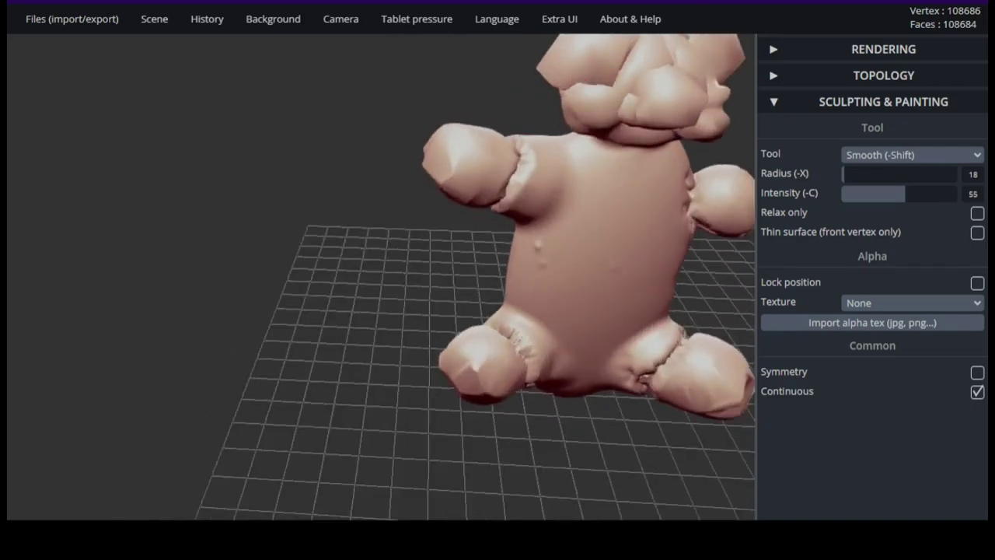
right_click_drag(643, 232, 672, 140)
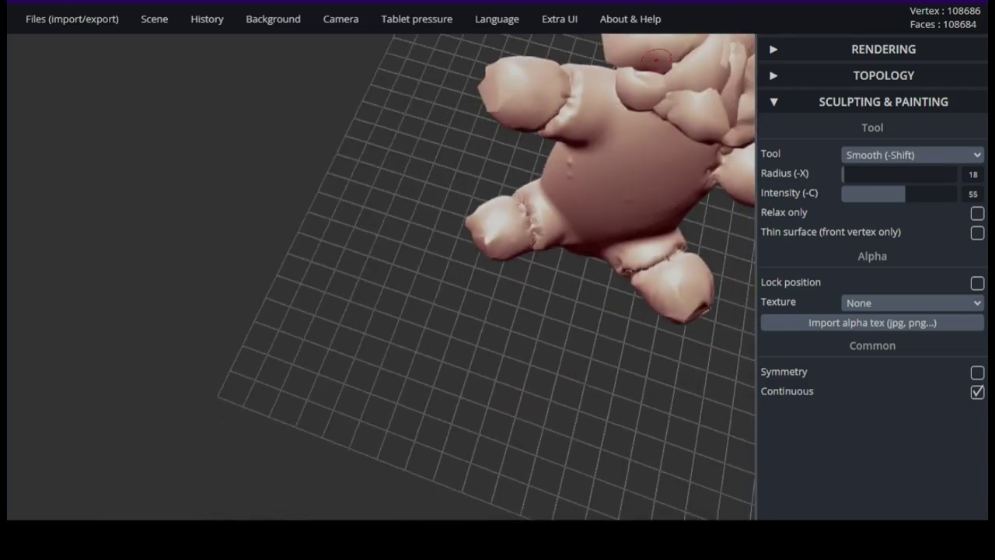
right_click_drag(637, 179, 527, 194)
right_click_drag(699, 217, 777, 251)
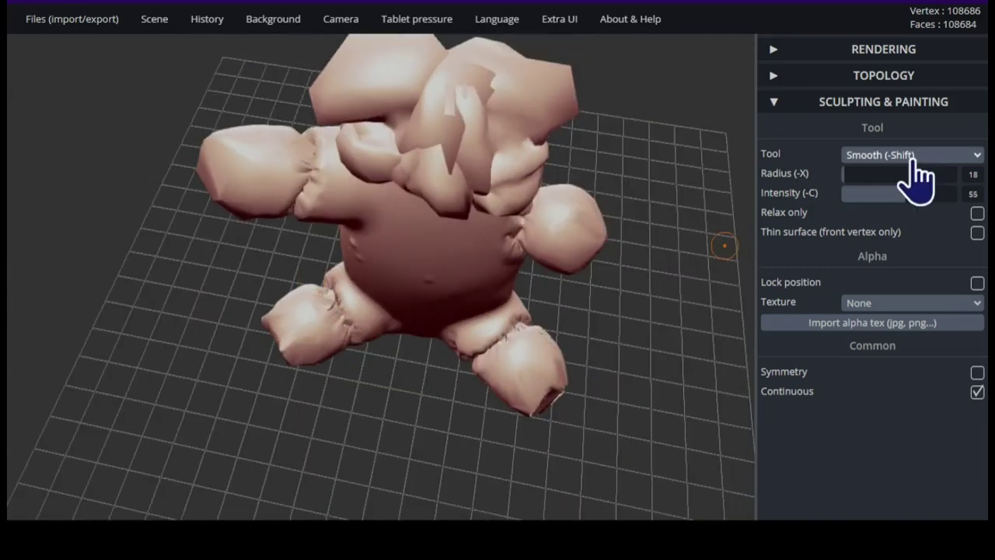
- Use the Inflate tool to puff out the muzzle at the front of the face
left_click(913, 160)
left_click(892, 192)
mouse_move(443, 191)
right_mouse_down()
mouse_move(572, 275)
mouse_move(266, 244)
mouse_move(394, 139)
mouse_move(497, 244)
mouse_move(513, 233)
mouse_move(490, 209)
right_mouse_up()
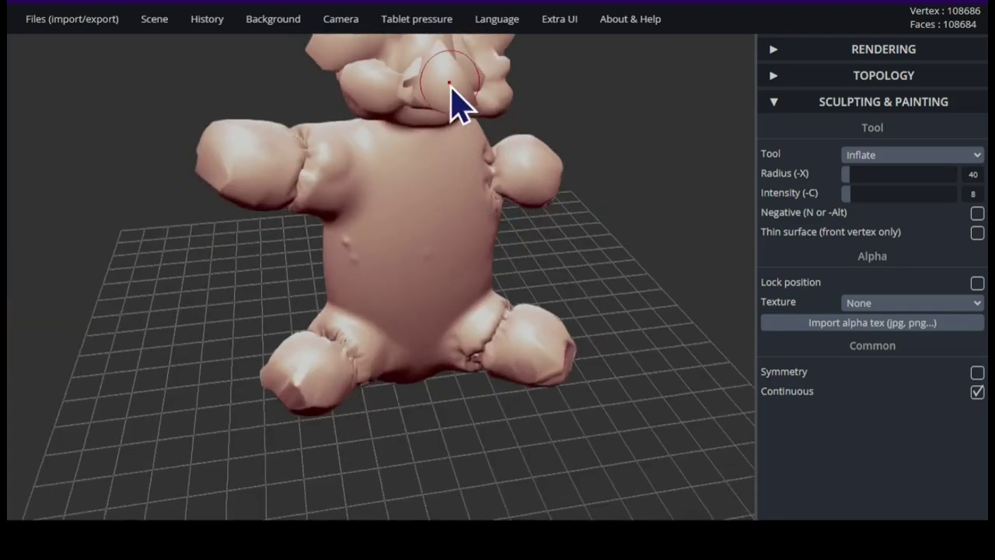
right_click_drag(450, 83, 451, 175)
mouse_move(542, 225)
right_mouse_down()
mouse_move(391, 191)
mouse_move(489, 238)
mouse_move(516, 151)
mouse_move(516, 184)
mouse_move(544, 194)
mouse_move(570, 184)
mouse_move(427, 97)
mouse_move(440, 65)
mouse_move(426, 107)
mouse_move(541, 143)
mouse_move(427, 87)
right_mouse_up()
mouse_move(509, 127)
right_mouse_down()
mouse_move(497, 49)
mouse_move(419, 83)
mouse_move(462, 151)
mouse_move(491, 231)
mouse_move(734, 131)
right_mouse_up()
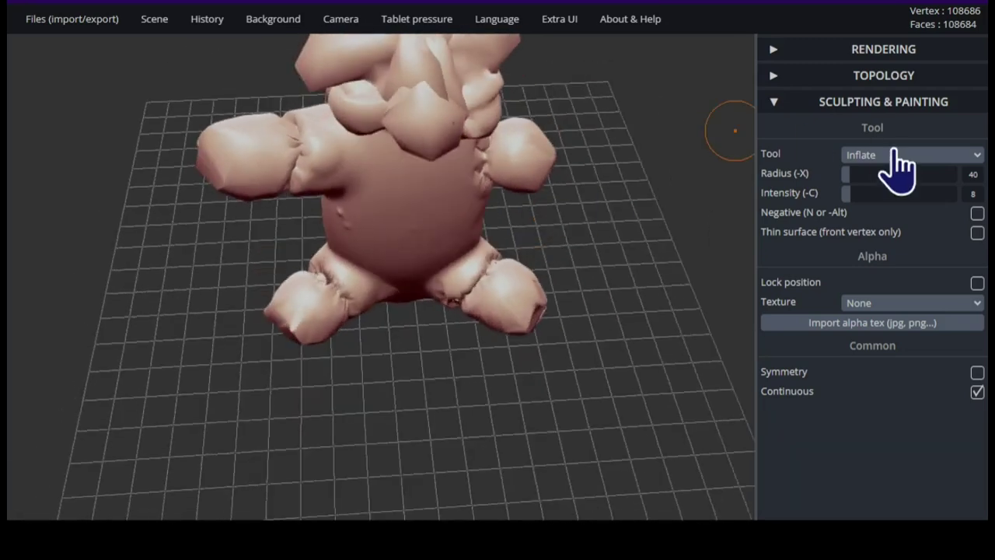
- Return to the Smooth tool and even out the inflated muzzle
left_click(911, 213)
right_click_drag(470, 218, 432, 103)
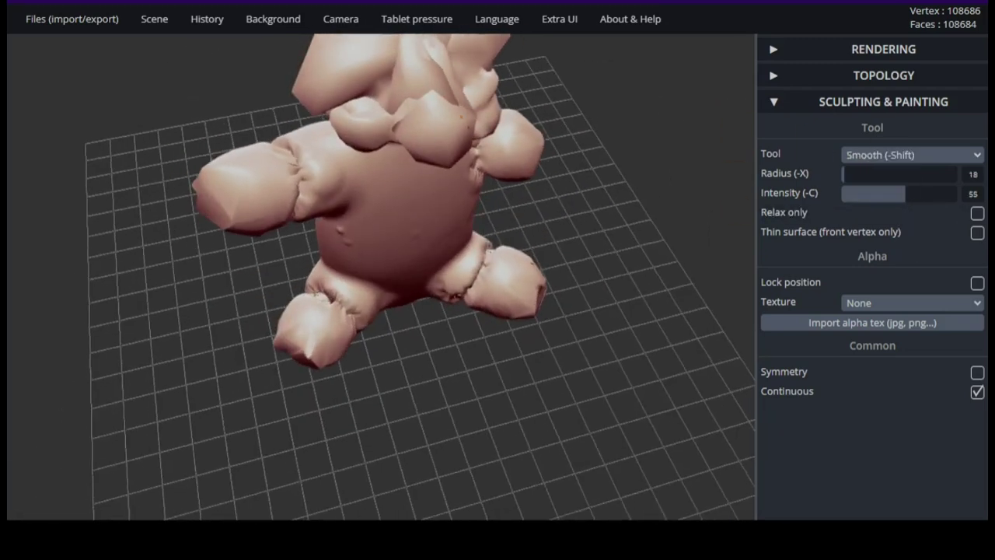
mouse_move(544, 256)
right_mouse_down()
mouse_move(362, 111)
mouse_move(568, 200)
mouse_move(513, 194)
right_mouse_up()
mouse_move(436, 88)
right_mouse_down()
mouse_move(489, 215)
mouse_move(395, 105)
mouse_move(441, 95)
right_mouse_up()
right_click_drag(462, 146, 424, 275)
- Switch to the Paint tool and set the albedo colour to #141413
left_click(878, 161)
left_click(884, 291)
left_click(883, 322)
left_click(851, 408)
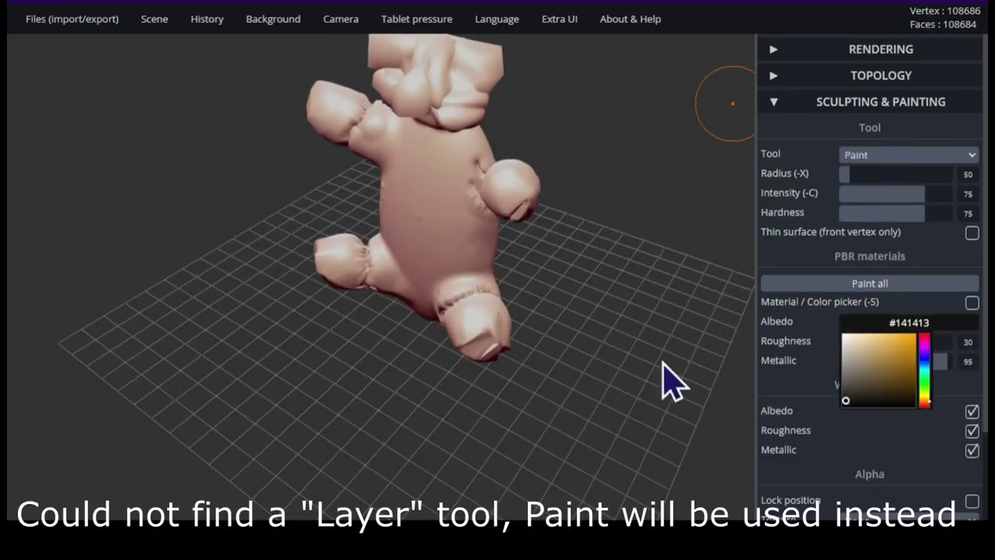
- Try painting the tip of the muzzle dark, undo the stroke and reduce the brush radius to 5
left_click_drag(419, 54, 419, 128)
right_click_drag(420, 128, 451, 397)
key("ctrl+z")
left_click(861, 177)
left_click_drag(861, 176, 482, 155)
mouse_move(482, 156)
right_mouse_down()
mouse_move(427, 184)
mouse_move(445, 172)
mouse_move(350, 284)
mouse_move(388, 303)
mouse_move(484, 300)
right_mouse_up()
scroll(405, 227, "up", 4)
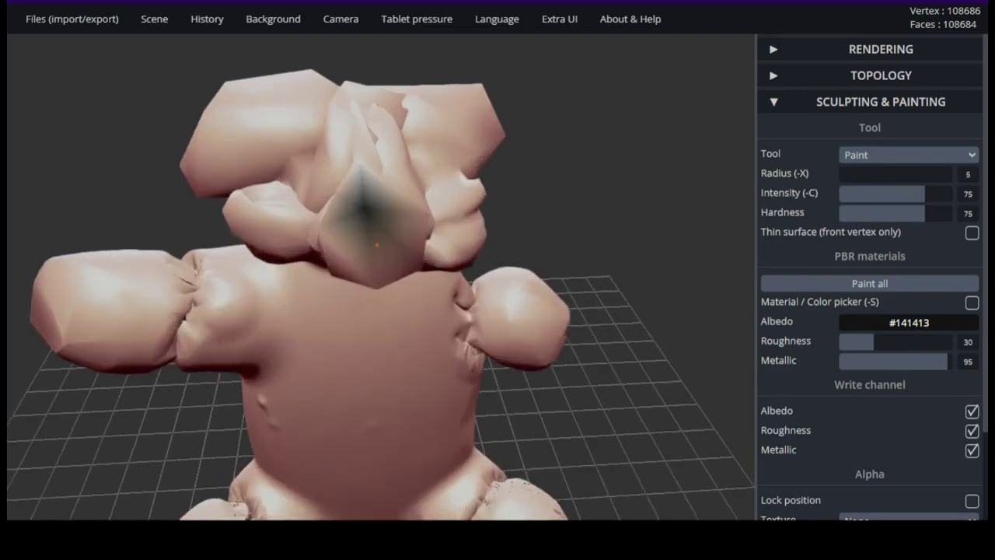
- Try painting dark marks on the muzzle and cheek, plus a curved row of dots across the upper chest
left_click(872, 176)
left_click_drag(369, 185, 447, 204)
left_click(848, 177)
mouse_move(268, 136)
left_mouse_down()
mouse_move(374, 214)
mouse_move(362, 210)
left_mouse_up()
key("ctrl+z")
left_click_drag(395, 238, 464, 195)
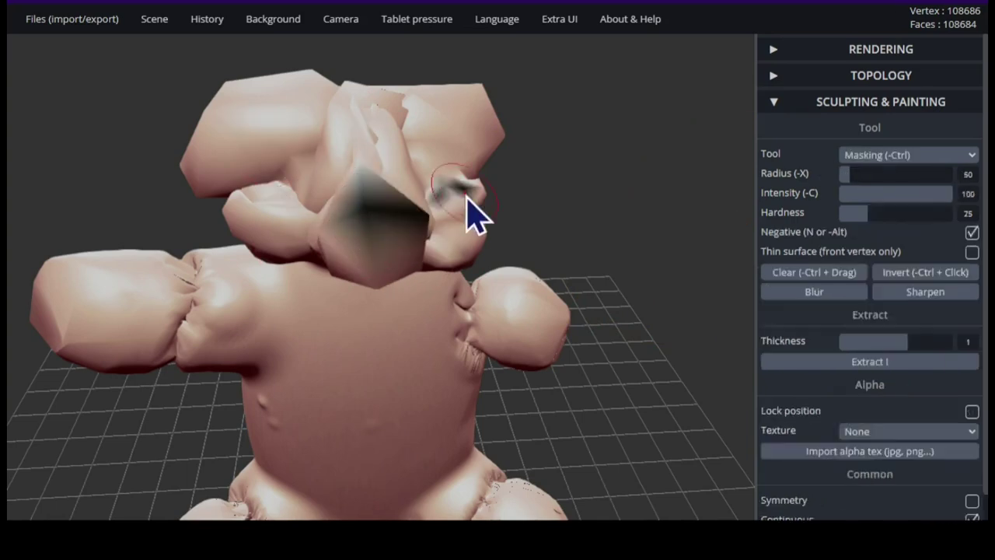
key("ctrl+z")
key("ctrl+z")
mouse_move(318, 275)
left_mouse_down()
mouse_move(420, 303)
mouse_move(442, 283)
left_mouse_up()
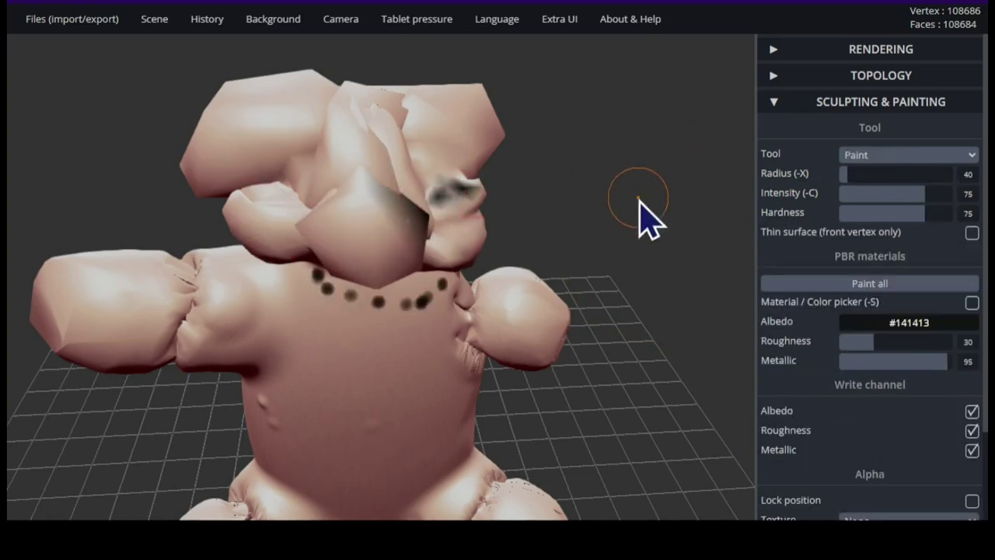
- Sample the unpainted body material and paint over the dark marks on the chest, cheek and muzzle
left_click_drag(717, 202, 716, 230)
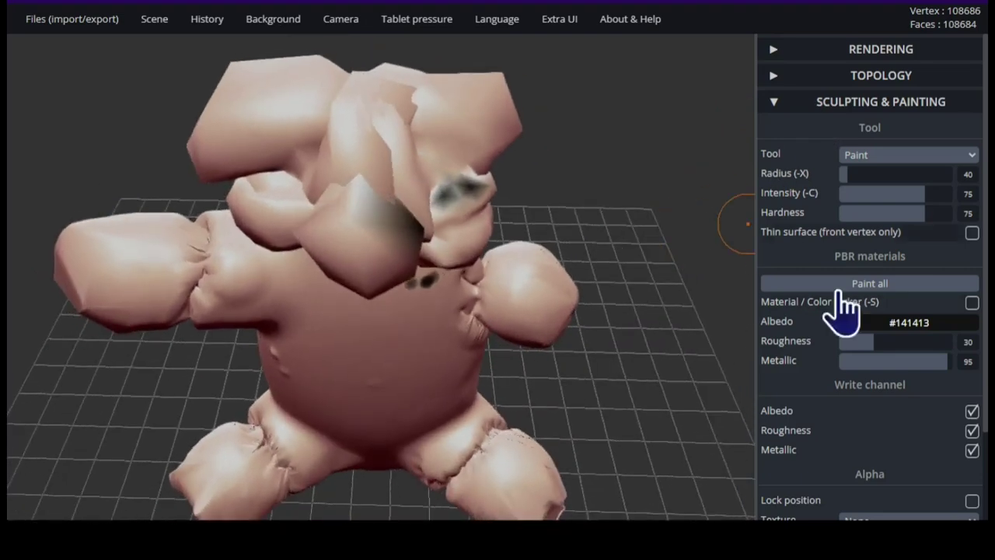
left_click(972, 302)
left_click(423, 340)
mouse_move(427, 284)
left_mouse_down()
mouse_move(450, 200)
mouse_move(362, 212)
left_mouse_up()
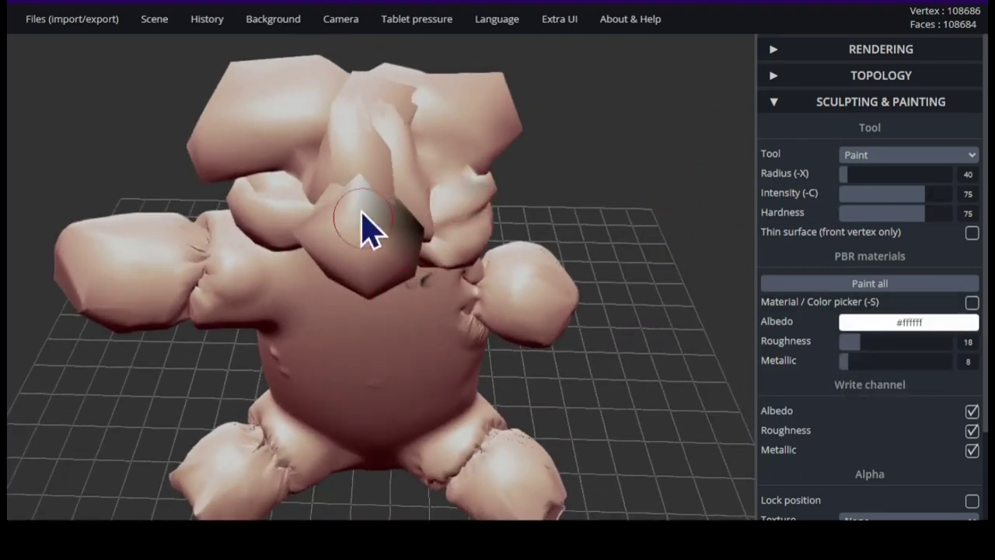
left_click_drag(627, 235, 505, 247)
left_click_drag(360, 191, 388, 222)
mouse_move(419, 423)
left_mouse_down()
mouse_move(539, 351)
mouse_move(598, 285)
mouse_move(366, 295)
mouse_move(459, 326)
left_mouse_up()
- Set the paint albedo to #0a0909 and paint a dark nose on the tip of the muzzle
left_click(886, 322)
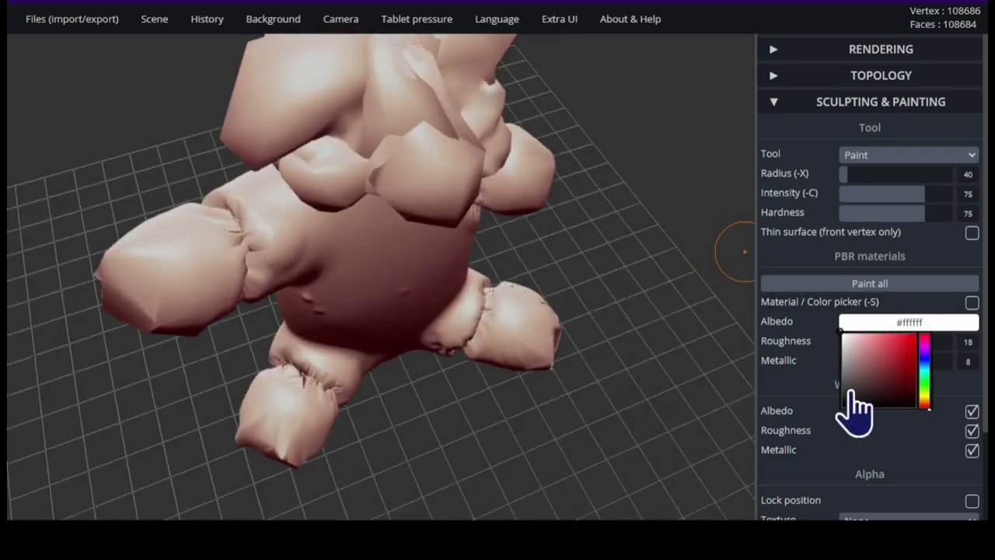
left_click(853, 393)
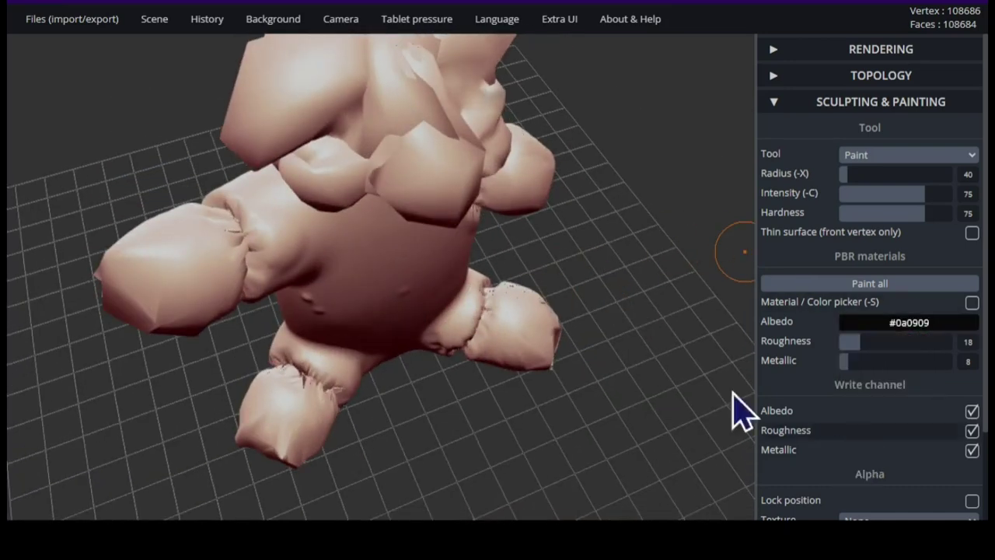
left_click(515, 178)
left_click_drag(458, 160, 462, 169)
left_click_drag(708, 240, 622, 225)
left_click_drag(528, 185, 571, 202)
left_click_drag(622, 233, 700, 260)
- Sample the body's #ffffff albedo and paint over the stray dark marks on the left arm
mouse_move(875, 319)
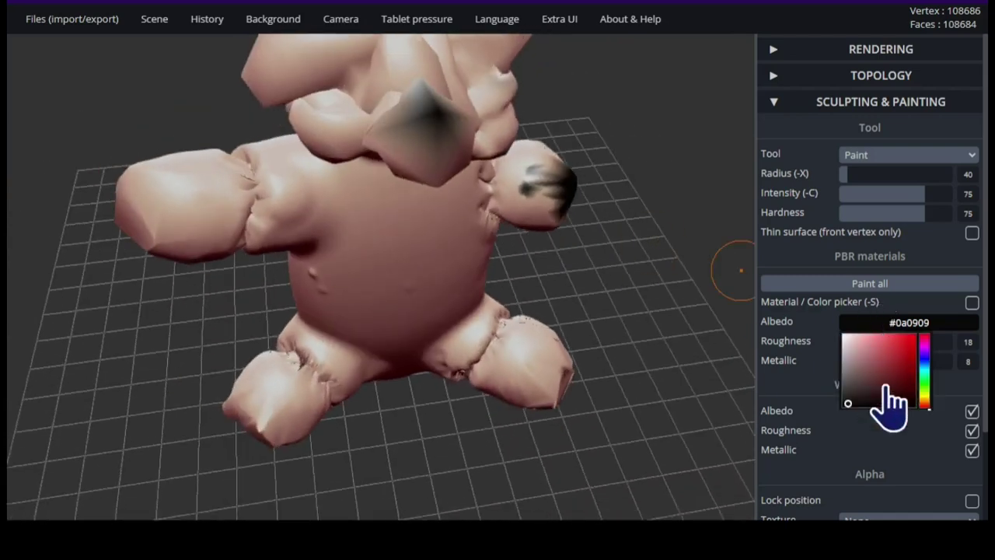
key("s")
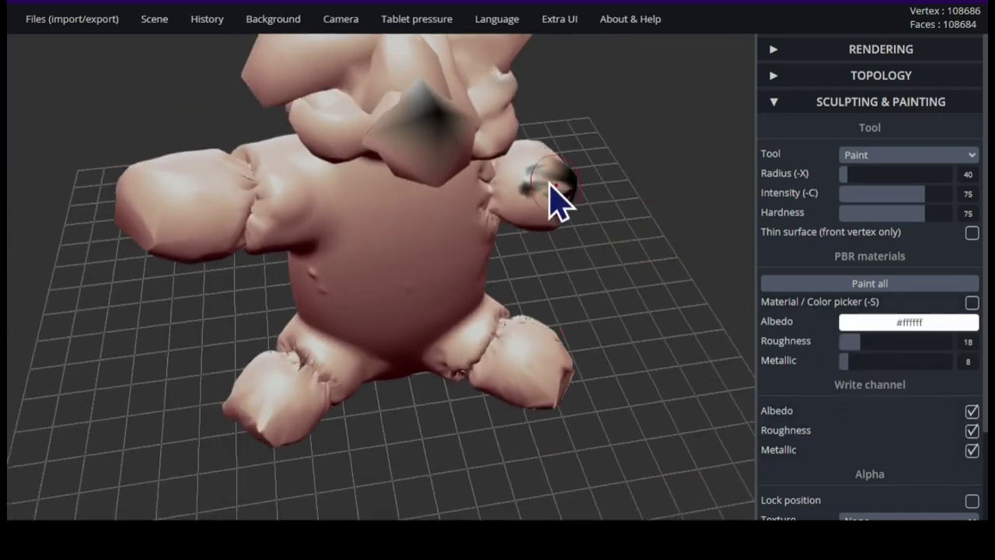
mouse_move(603, 233)
left_mouse_down()
mouse_move(666, 345)
mouse_move(567, 240)
mouse_move(520, 326)
mouse_move(333, 399)
mouse_move(455, 372)
left_mouse_up()
left_click_drag(329, 386, 373, 338)
- Add a new sphere to the scene
mouse_move(154, 20)
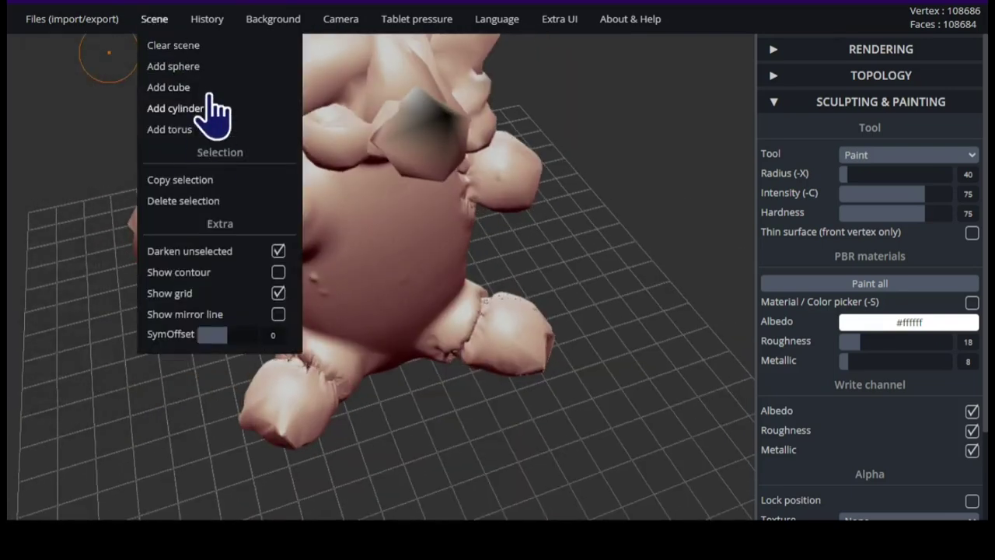
left_click(213, 67)
right_click_drag(477, 363, 392, 327)
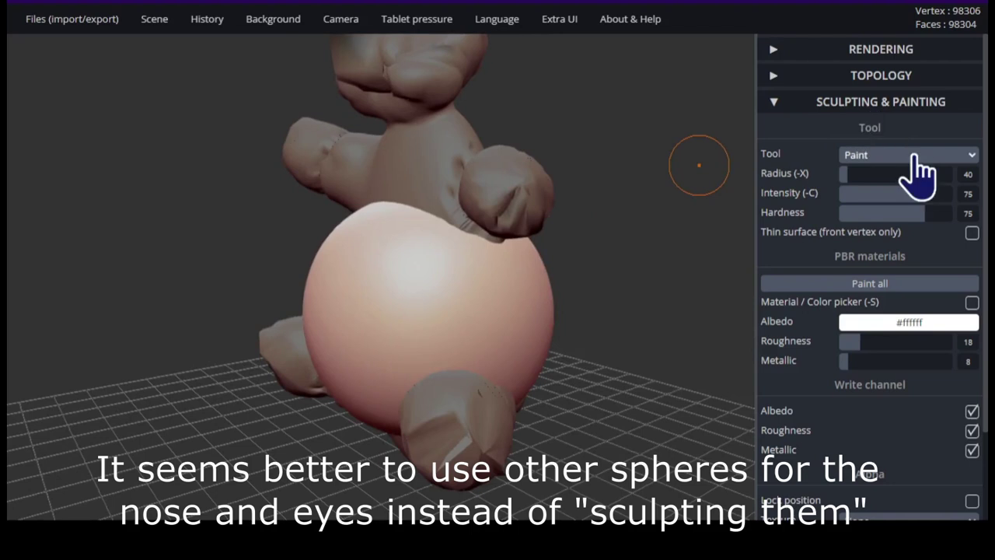
- Move the new sphere away from the body and scale it down to a small ball
key("e")
mouse_move(433, 260)
right_mouse_down()
mouse_move(260, 222)
mouse_move(445, 208)
mouse_move(508, 171)
right_mouse_up()
mouse_move(378, 195)
right_mouse_down()
mouse_move(127, 267)
mouse_move(464, 301)
right_mouse_up()
left_click_drag(219, 194, 225, 194)
left_click(245, 218)
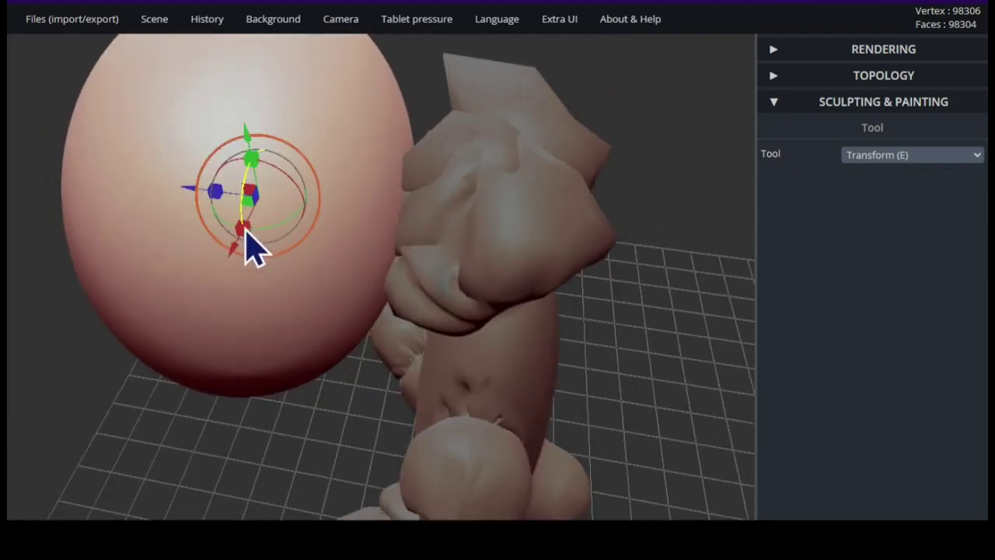
left_click_drag(245, 229, 249, 225)
mouse_move(251, 158)
left_mouse_down()
mouse_move(256, 229)
mouse_move(222, 216)
mouse_move(246, 222)
mouse_move(222, 282)
left_mouse_up()
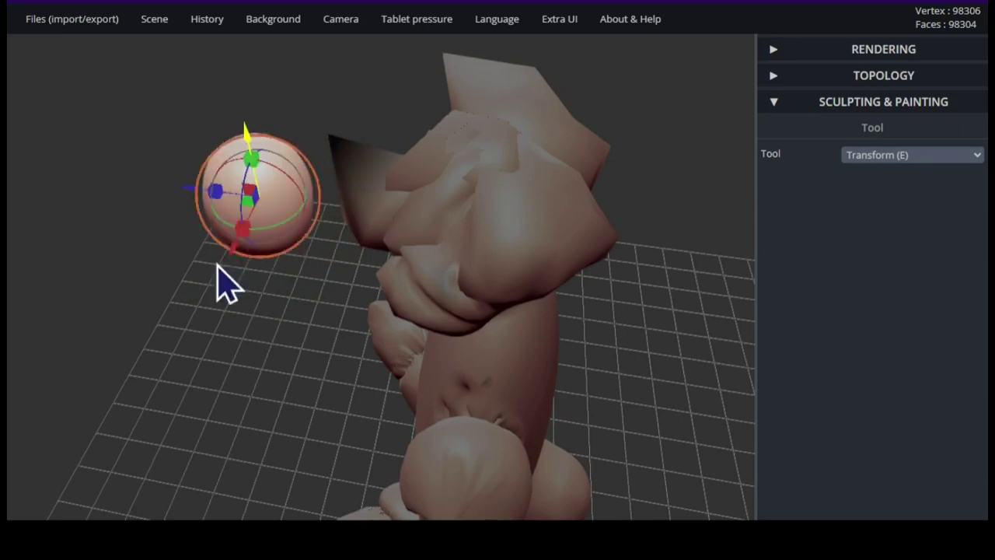
- Shrink the small sphere to nose size and place it on the tip of the muzzle
right_click_drag(222, 282, 342, 322)
left_click_drag(122, 312, 135, 307)
left_click_drag(162, 258, 166, 273)
left_click_drag(185, 325, 179, 311)
right_click_drag(108, 402, 215, 366)
mouse_move(85, 415)
left_mouse_down()
mouse_move(101, 428)
mouse_move(122, 418)
mouse_move(136, 426)
left_mouse_up()
left_click_drag(120, 348, 124, 383)
left_click_drag(200, 470, 260, 433)
left_click_drag(143, 347, 141, 216)
right_click_drag(97, 385, 493, 390)
mouse_move(493, 391)
left_mouse_down()
mouse_move(362, 355)
mouse_move(304, 238)
mouse_move(359, 319)
left_mouse_up()
right_click_drag(349, 303, 386, 356)
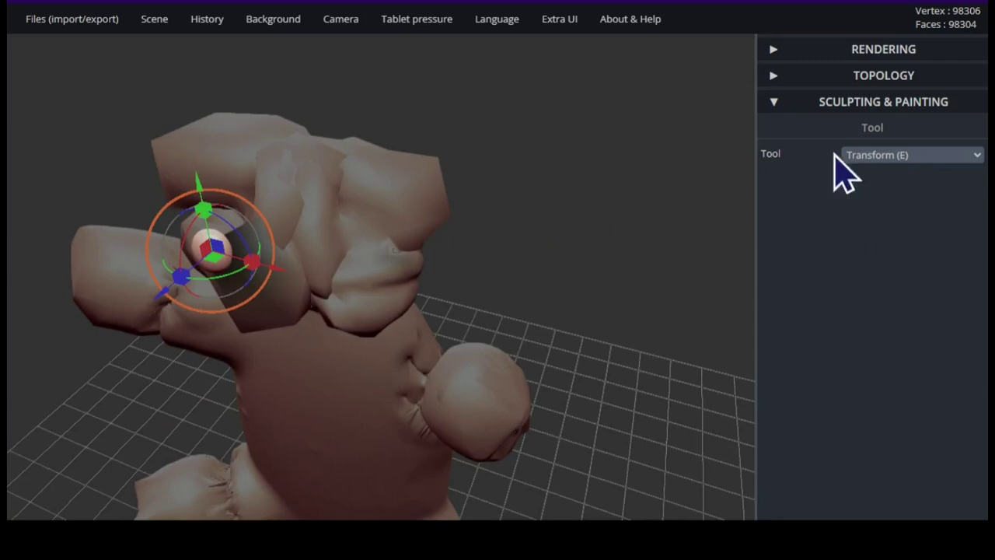
- Set the paint albedo to #e81d1d and paint the nose sphere red
left_click(904, 289)
mouse_move(899, 323)
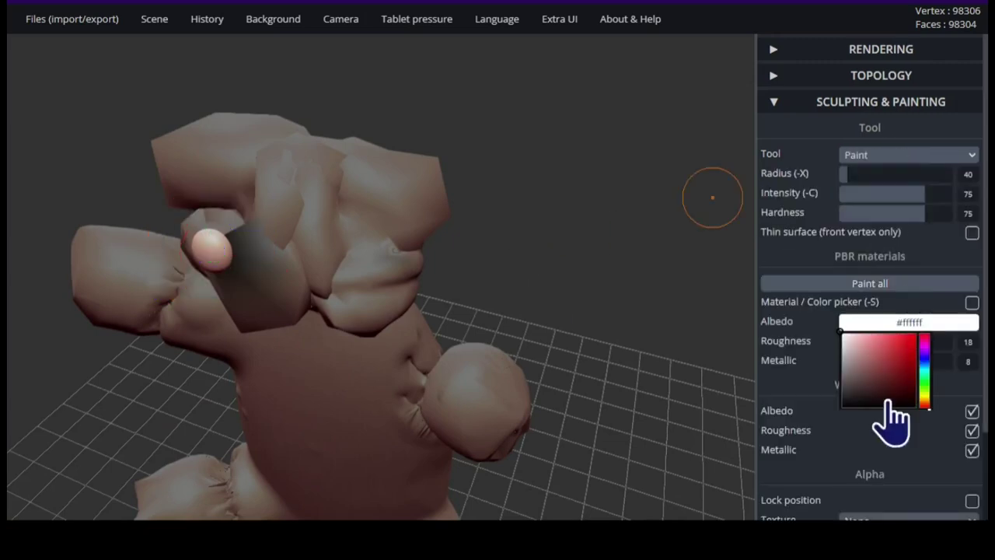
left_click(908, 340)
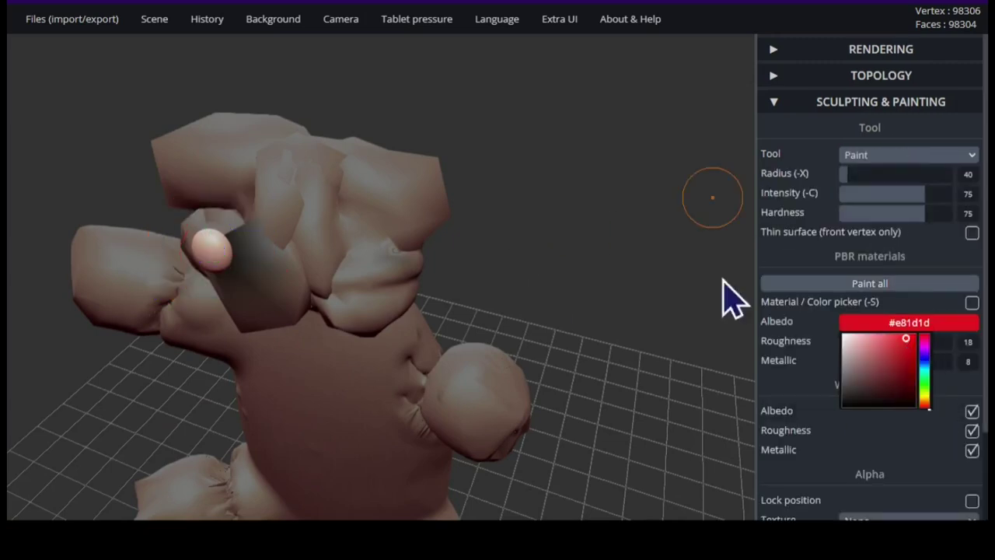
left_click_drag(194, 245, 222, 247)
mouse_move(217, 268)
right_mouse_down()
mouse_move(267, 262)
mouse_move(318, 206)
right_mouse_up()
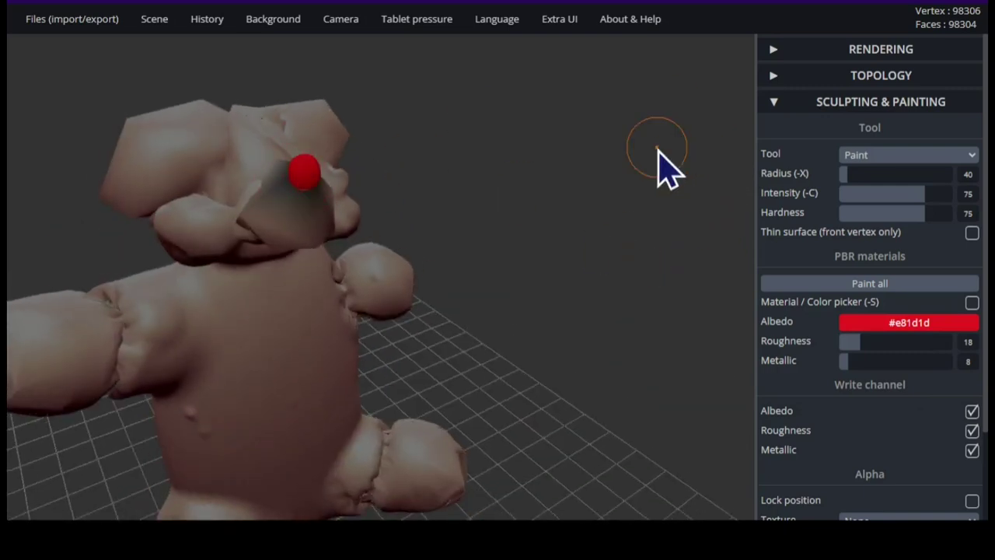
- Add another sphere, move it clear of the body and scale it down to a small eye-sized ball
left_click(877, 157)
left_click(882, 170)
mouse_move(147, 25)
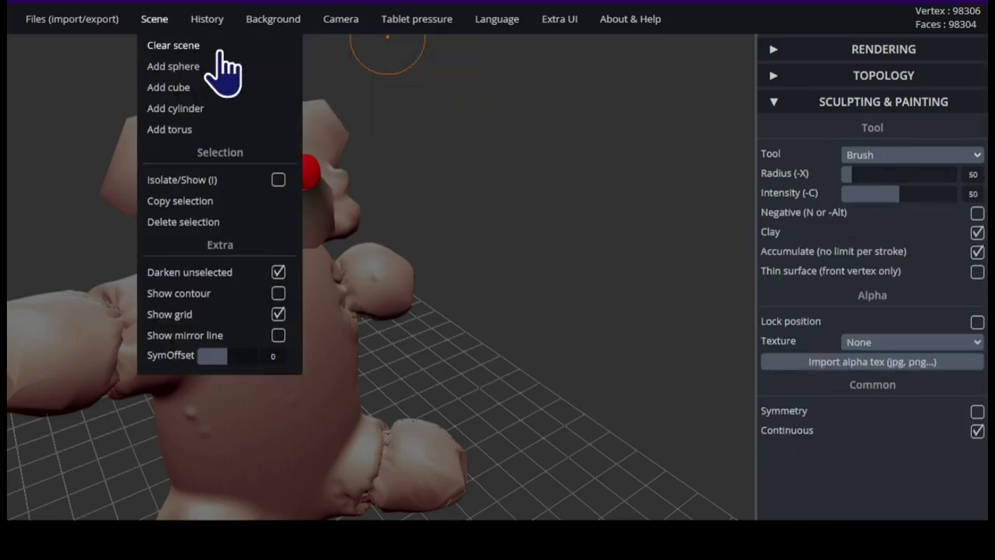
left_click(227, 69)
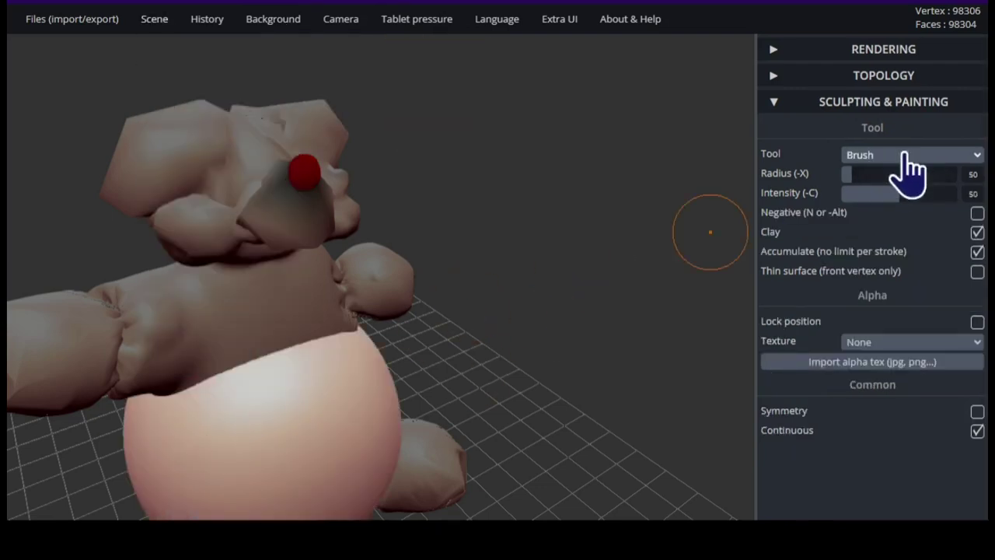
key("e")
left_click_drag(260, 361, 237, 165)
right_click_drag(33, 251, 190, 237)
left_click_drag(226, 216, 569, 235)
right_click_drag(575, 237, 497, 314)
left_click_drag(522, 397, 492, 407)
left_click_drag(523, 444, 507, 425)
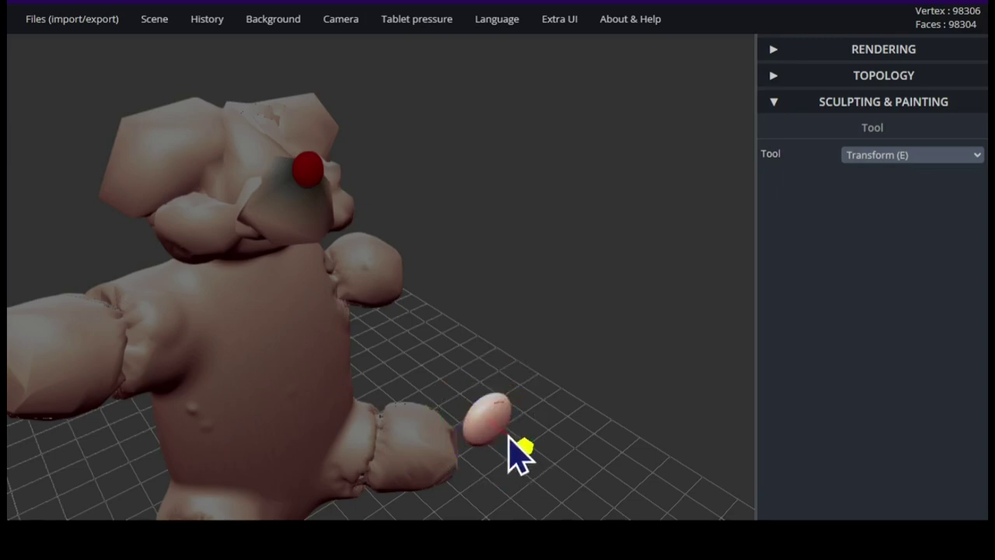
- Move the small sphere up to the head and set it into the face beside the nose as an eye
right_click_drag(518, 455, 422, 477)
left_click_drag(680, 411, 342, 354)
left_click_drag(262, 220, 248, 92)
left_click_drag(514, 192, 413, 236)
left_click_drag(315, 160, 259, 162)
left_click_drag(162, 188, 149, 204)
left_click_drag(251, 182, 277, 183)
right_click_drag(159, 311, 241, 313)
left_click_drag(265, 181, 233, 166)
left_click_drag(177, 69, 185, 99)
right_click_drag(264, 154, 225, 174)
left_click_drag(278, 182, 258, 186)
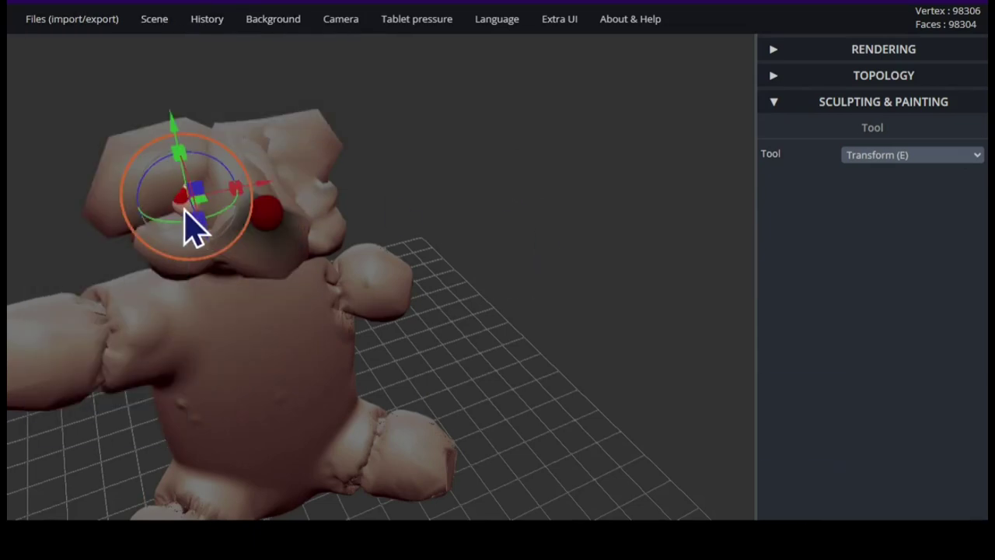
mouse_move(265, 183)
left_mouse_down()
mouse_move(312, 170)
mouse_move(262, 183)
left_mouse_up()
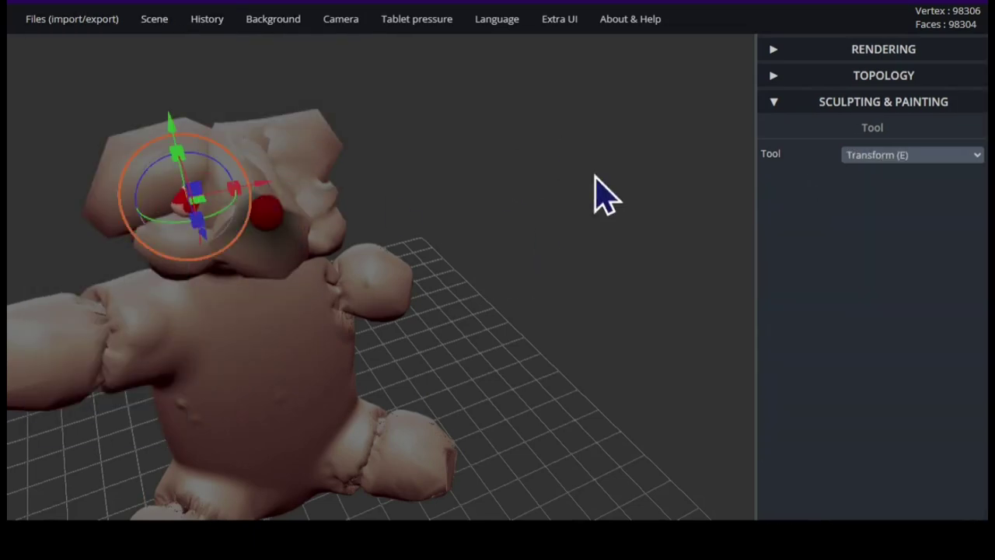
- Fine-tune the eye sphere's position and depth in the face from the front
mouse_move(64, 25)
mouse_move(154, 24)
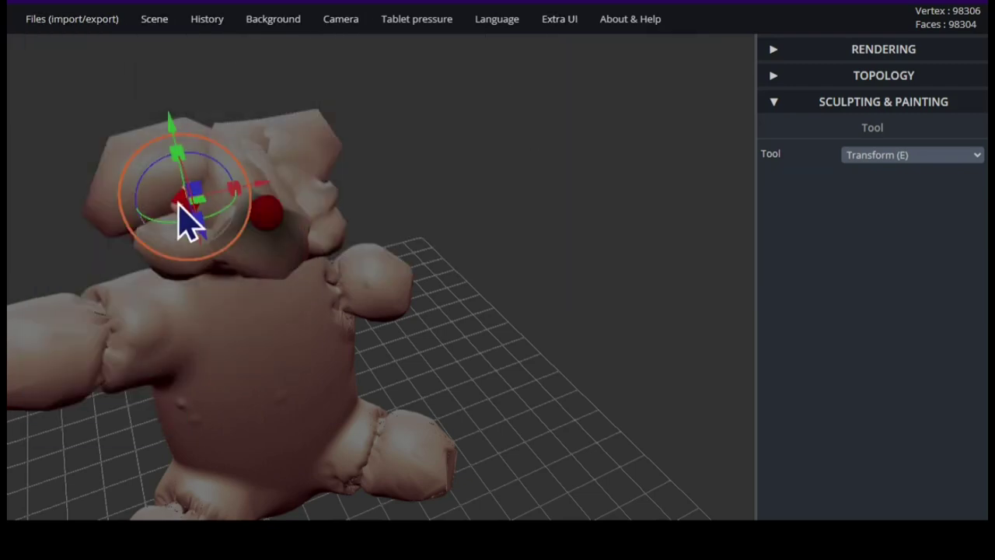
double_click(179, 204)
right_click_drag(386, 307, 583, 282)
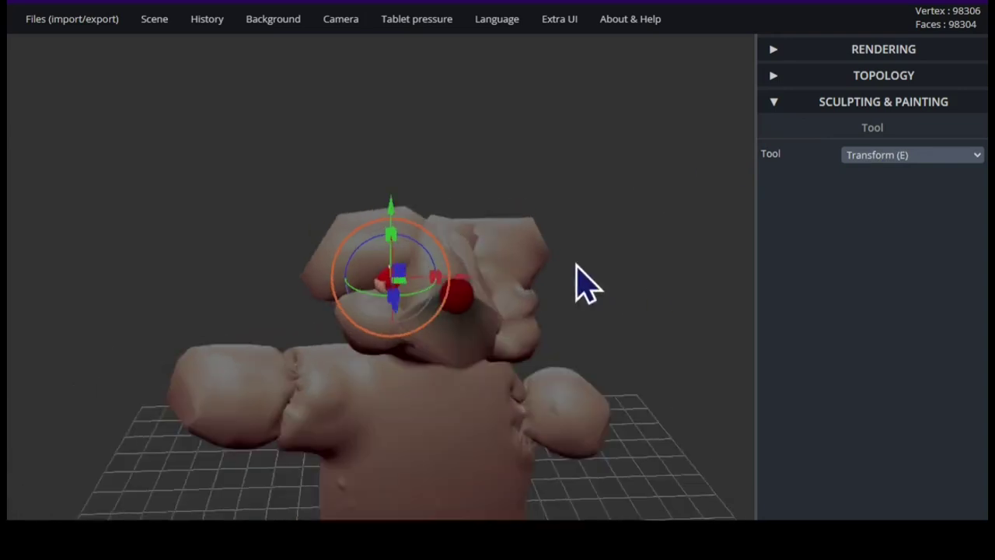
key("ctrl")
mouse_move(469, 275)
left_mouse_down()
mouse_move(490, 266)
mouse_move(467, 272)
left_mouse_up()
left_click_drag(396, 297, 397, 300)
left_click_drag(668, 249, 608, 299)
- Paint the eye sphere teal with albedo #029696 and add a dark pupil with albedo #0a1919
left_click(895, 297)
mouse_move(869, 325)
left_click(844, 338)
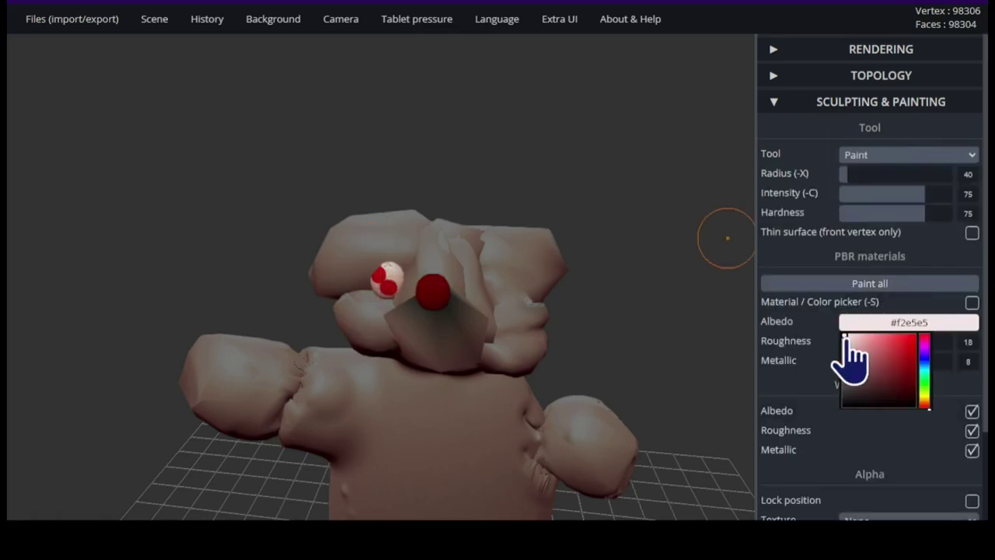
left_click(844, 336)
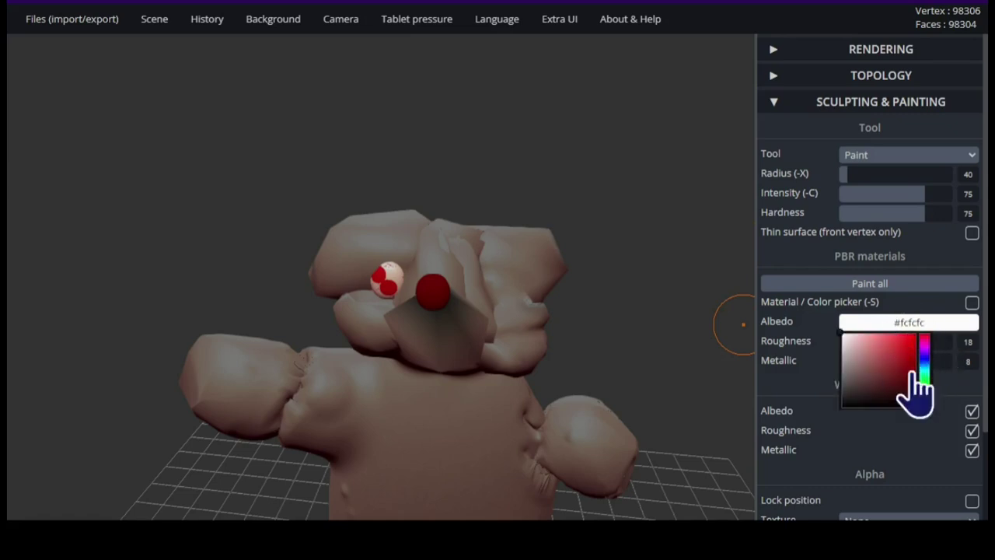
left_click(915, 363)
left_click(925, 371)
left_click_drag(387, 279, 384, 295)
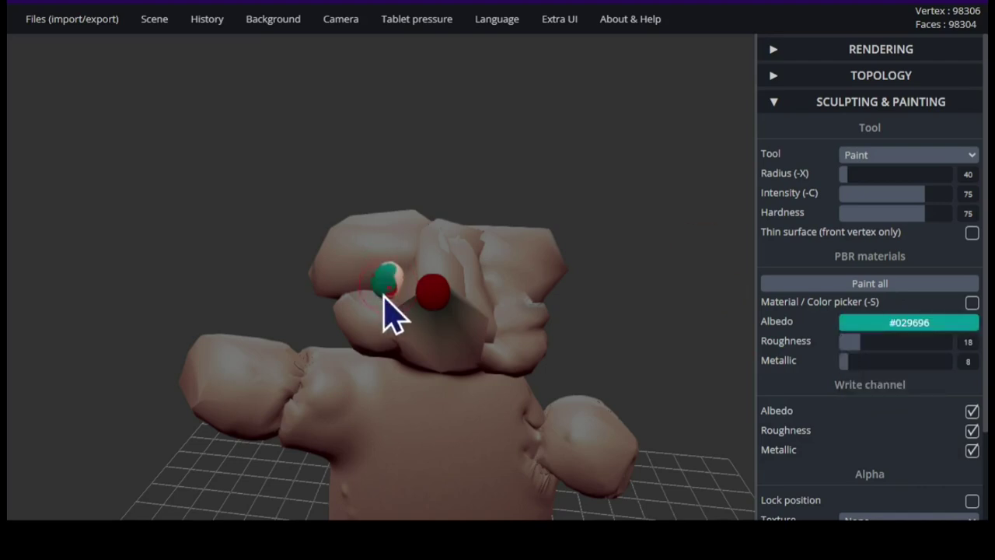
left_click(885, 402)
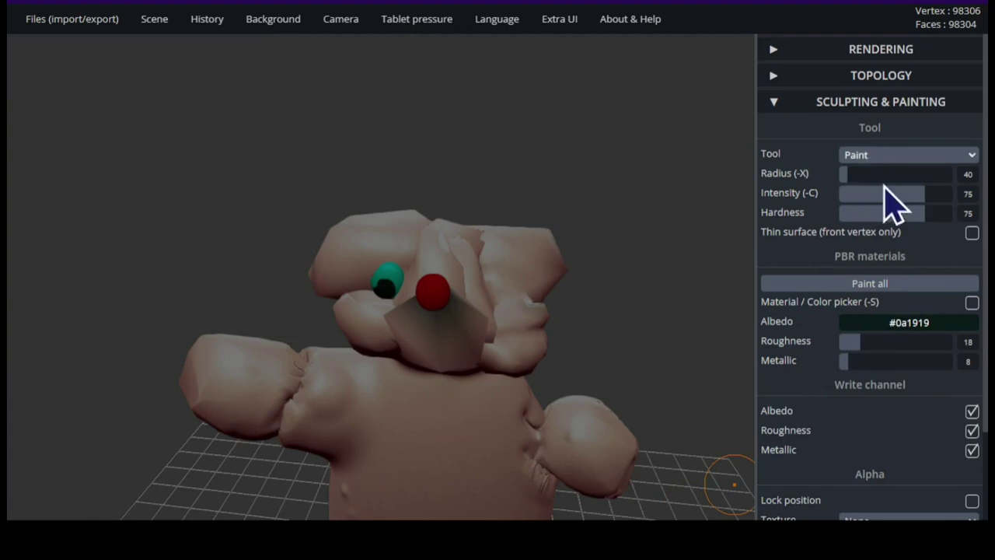
- Look through the topology and rendering settings and read the program's main feature list on its website
key("e")
left_click(775, 78)
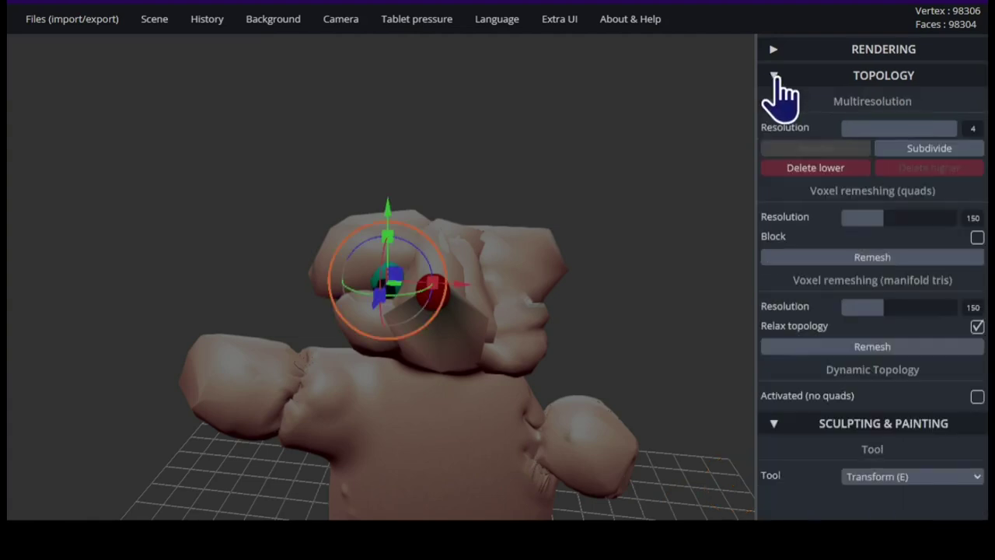
left_click(774, 49)
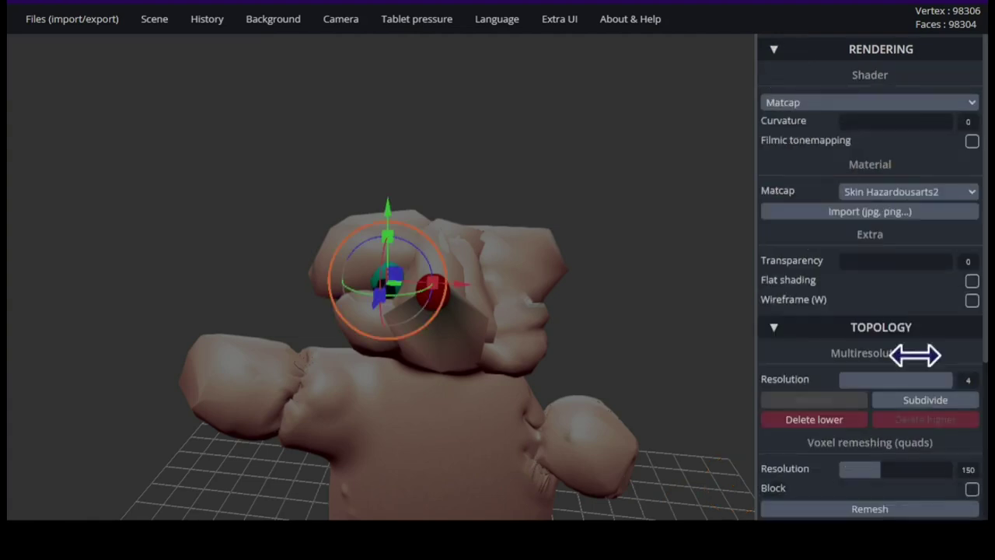
left_click(617, 24)
scroll(728, 265, "down", 10)
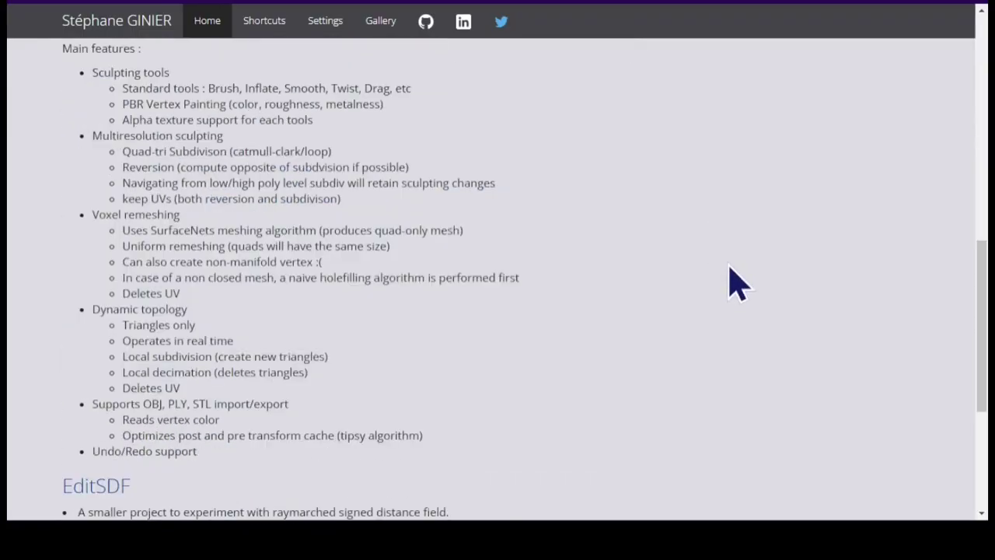
scroll(729, 265, "up", 4)
scroll(730, 282, "up", 4)
scroll(731, 282, "down", 8)
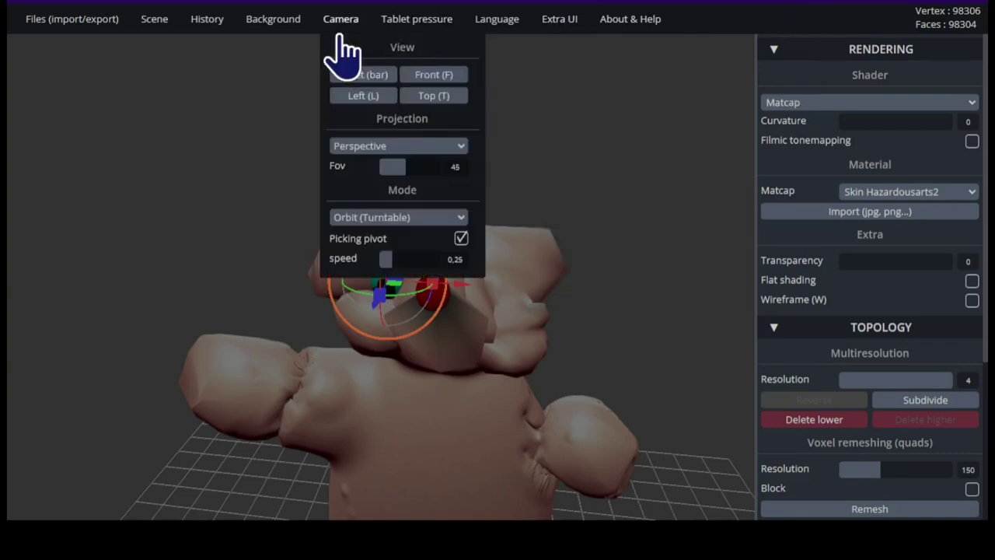
- Duplicate the painted eye sphere and place the copy on the other side of the nose
mouse_move(205, 35)
mouse_move(154, 19)
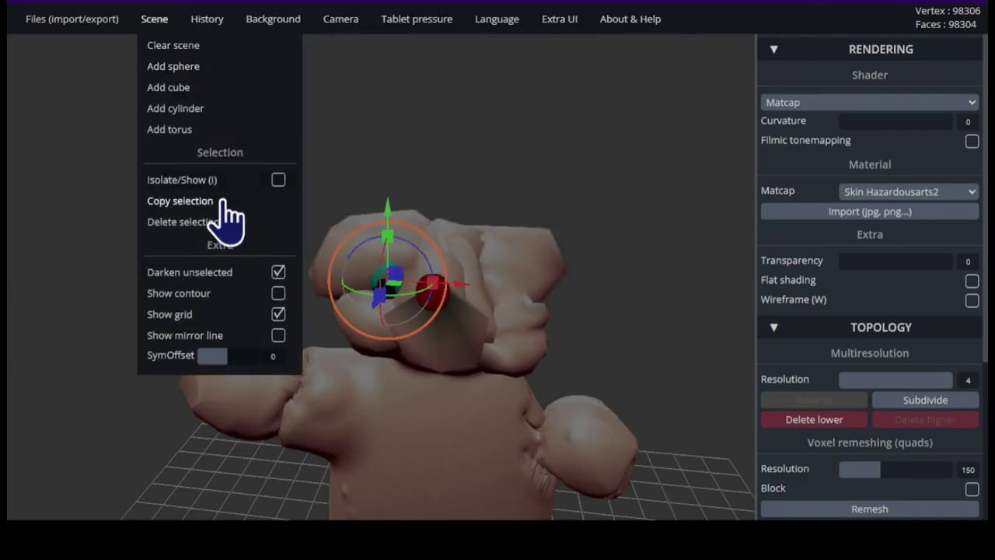
left_click_drag(472, 286, 572, 305)
left_click_drag(620, 368, 541, 377)
right_click_drag(541, 379, 338, 451)
- Select the body, set the paint albedo to brown #9c7337 and paint brown dabs over the face, chest and arms
left_click(449, 446)
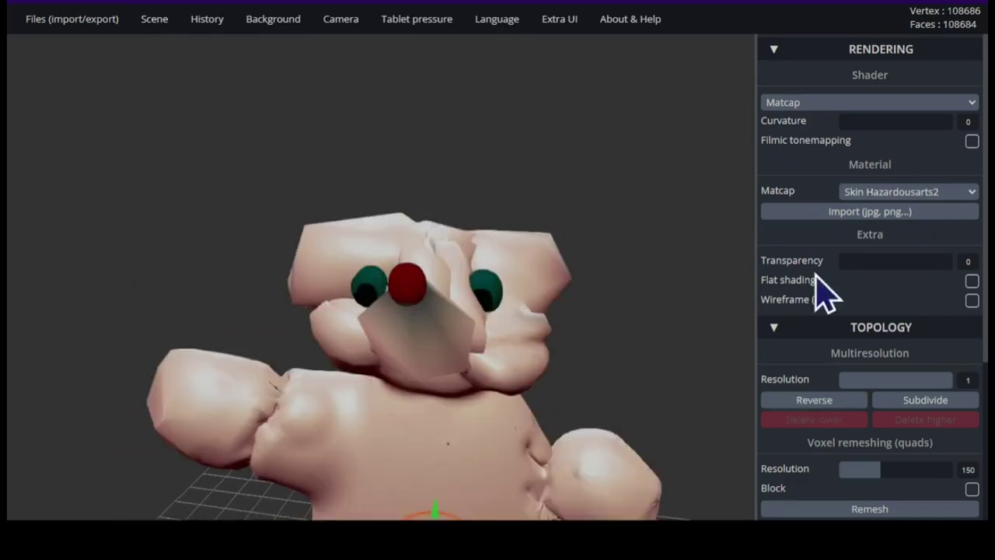
left_click(779, 52)
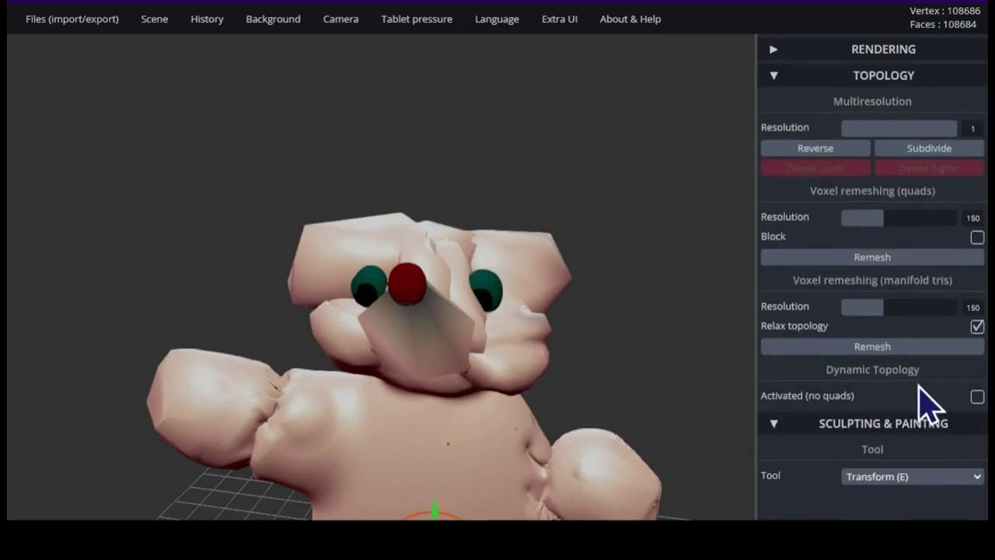
left_click(912, 434)
scroll(913, 434, "down", 5)
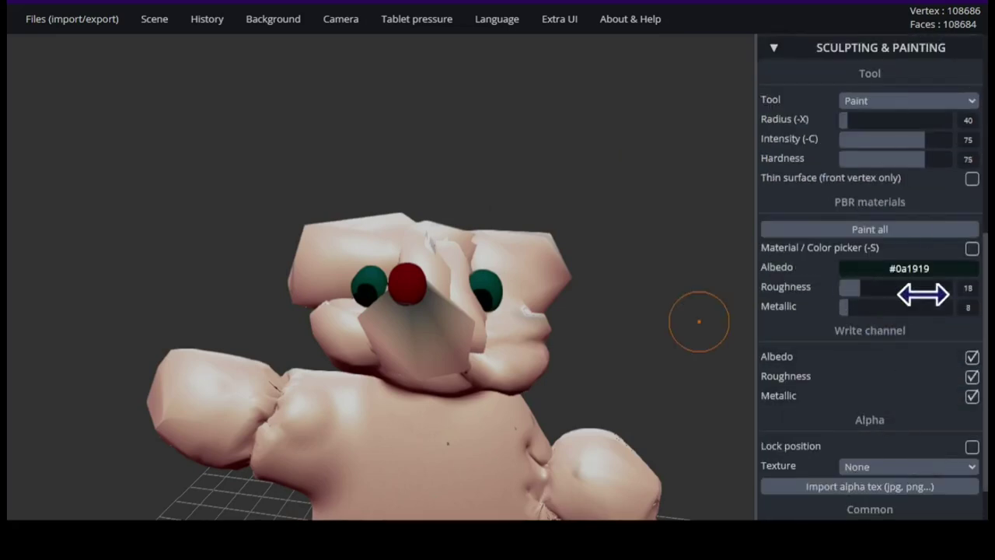
left_click(921, 270)
left_click_drag(923, 341, 893, 329)
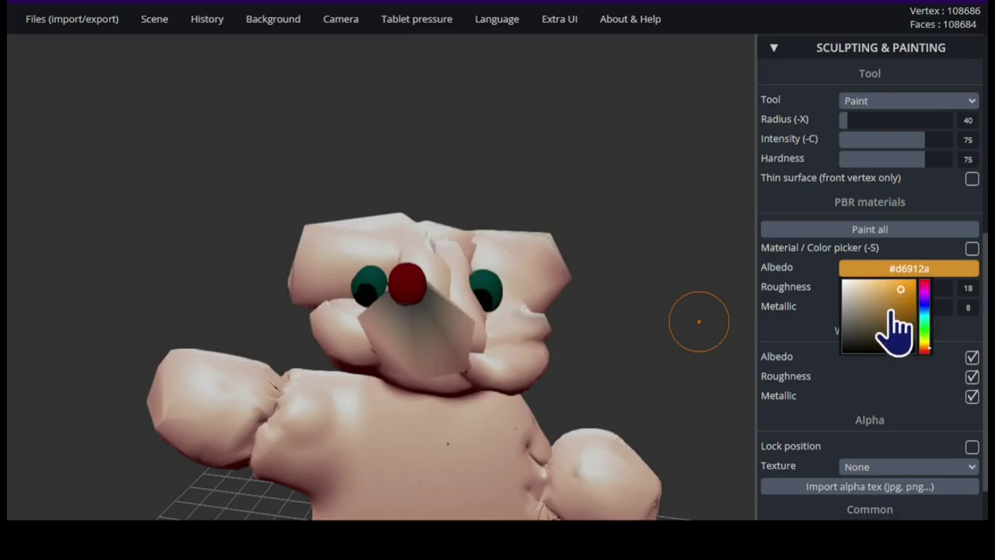
mouse_move(426, 274)
left_mouse_down()
mouse_move(395, 334)
mouse_move(362, 315)
mouse_move(428, 307)
mouse_move(274, 412)
mouse_move(573, 460)
left_mouse_up()
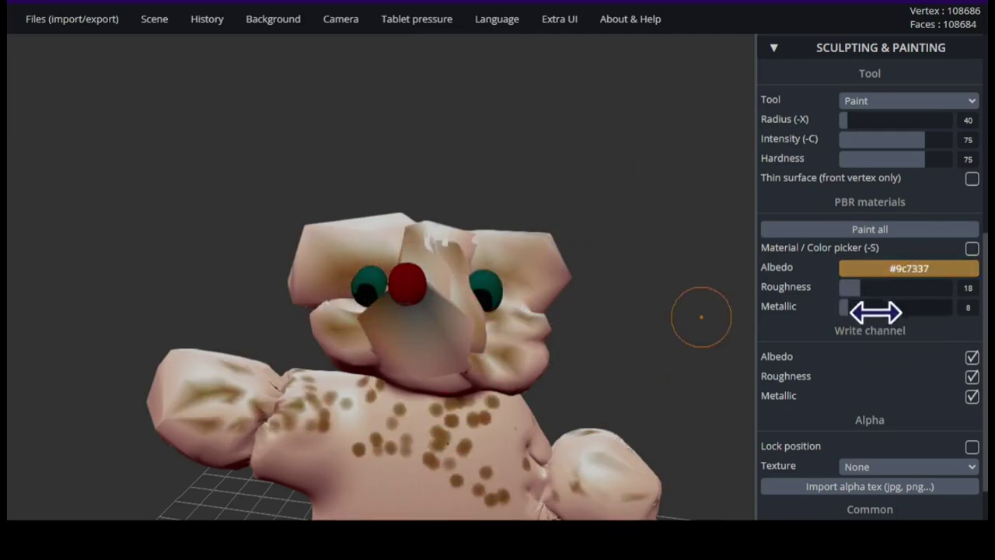
- Enlarge the paint radius and cover the whole body and head in brown
left_click_drag(848, 119, 897, 122)
mouse_move(404, 365)
left_mouse_down()
mouse_move(201, 389)
mouse_move(462, 335)
mouse_move(291, 430)
mouse_move(546, 453)
mouse_move(567, 435)
mouse_move(412, 454)
left_mouse_up()
scroll(567, 434, "down", 3)
mouse_move(586, 422)
right_mouse_down()
mouse_move(660, 389)
mouse_move(561, 495)
mouse_move(731, 365)
right_mouse_up()
- Set the paint radius to 43 and the albedo to #ebc895, and paint a light oval patch on the belly
left_click(855, 120)
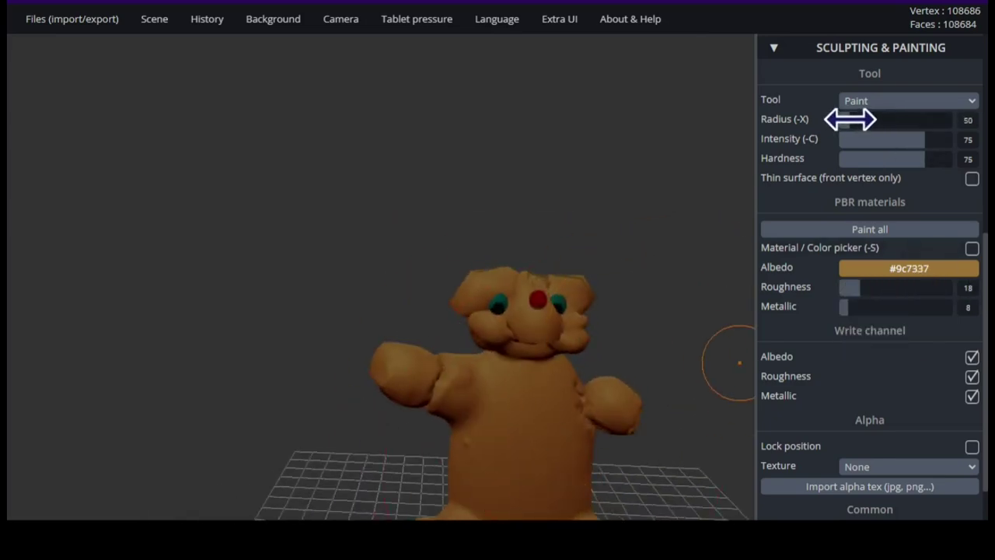
left_click_drag(851, 119, 846, 120)
left_click(912, 268)
mouse_move(888, 310)
left_mouse_down()
mouse_move(878, 315)
mouse_move(869, 285)
left_mouse_up()
mouse_move(533, 465)
left_mouse_down()
mouse_move(575, 495)
mouse_move(508, 480)
mouse_move(538, 430)
mouse_move(534, 441)
left_mouse_up()
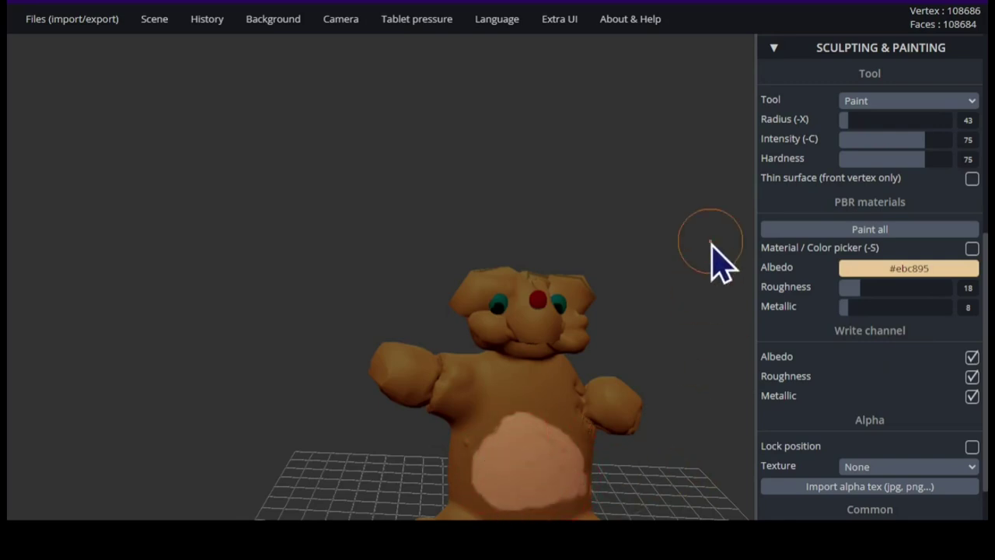
- Reduce the paint radius to 23 and paint the insides of both ears in the light colour
scroll(739, 217, "up", 5)
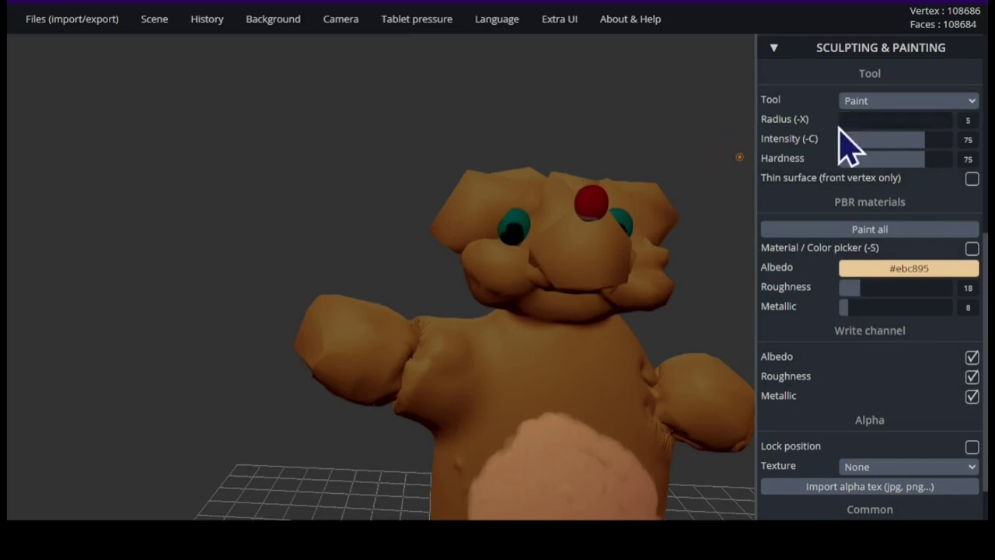
scroll(728, 86, "up", 3)
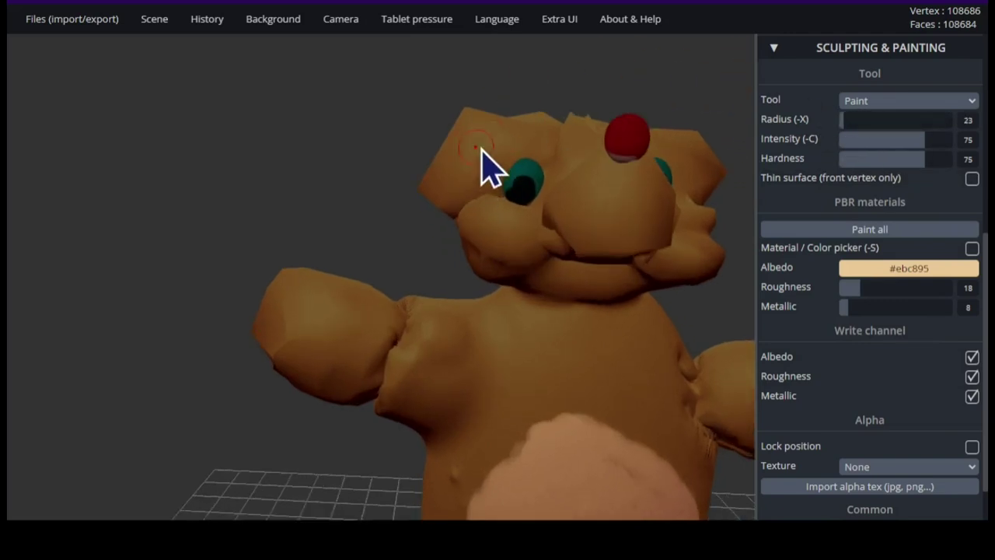
left_click_drag(677, 93, 607, 151)
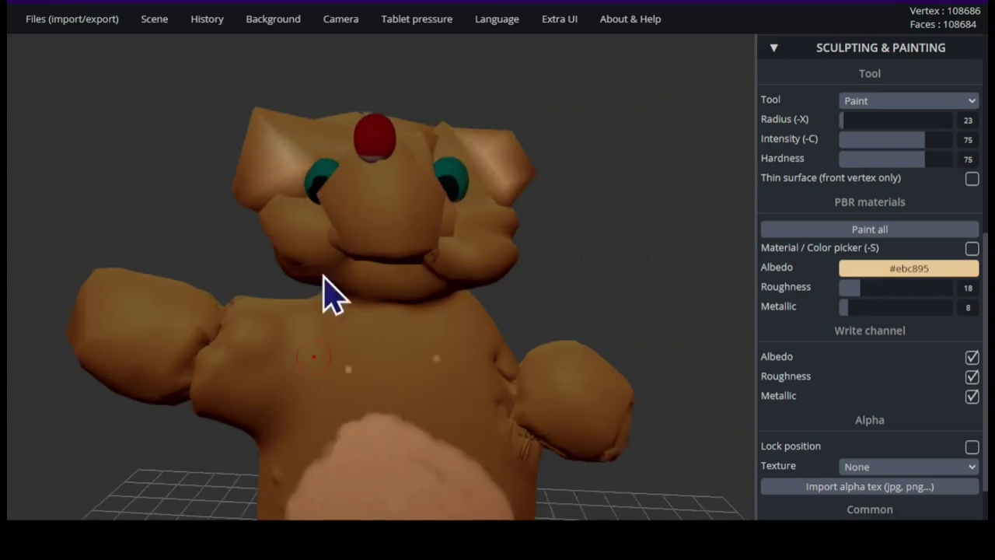
- Paint light #ebc895 patches on the palms of both front paws and the soles of both feet
middle_click_drag(406, 229, 315, 229)
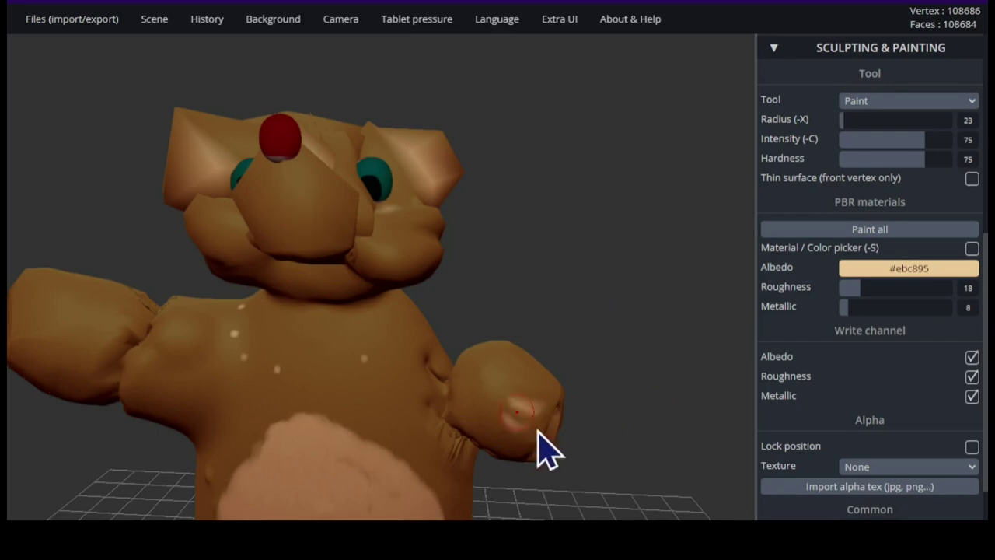
scroll(464, 150, "down", 3)
scroll(153, 433, "down", 5)
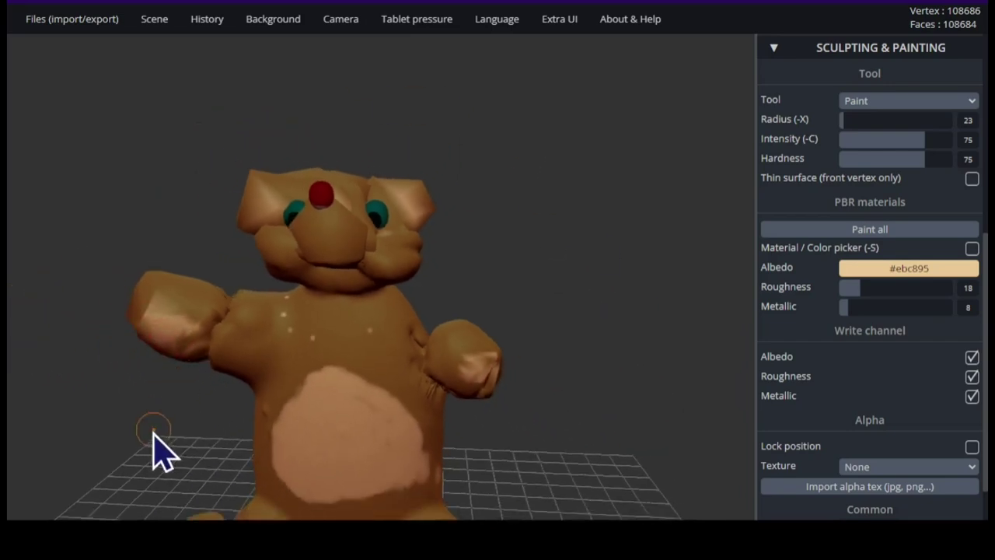
key("Right")
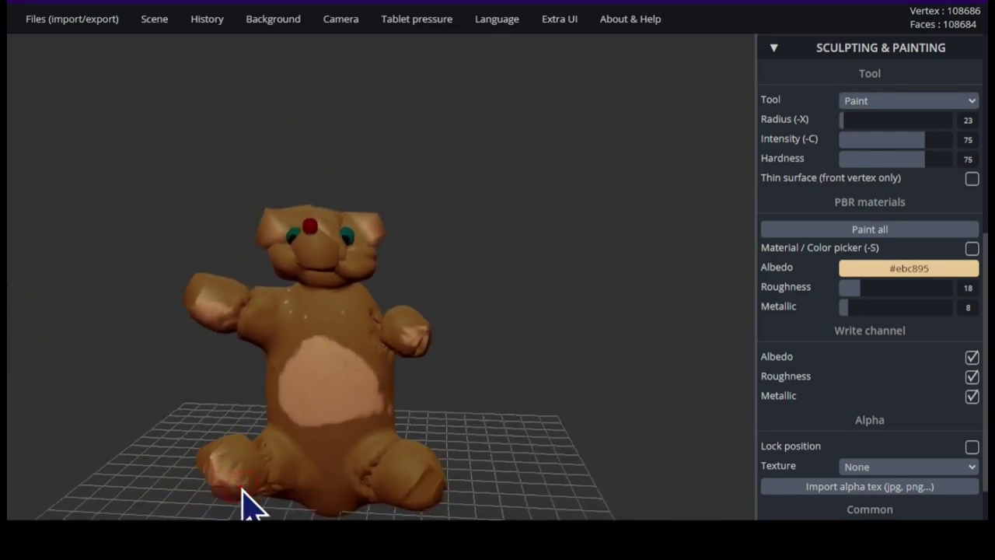
key("Left")
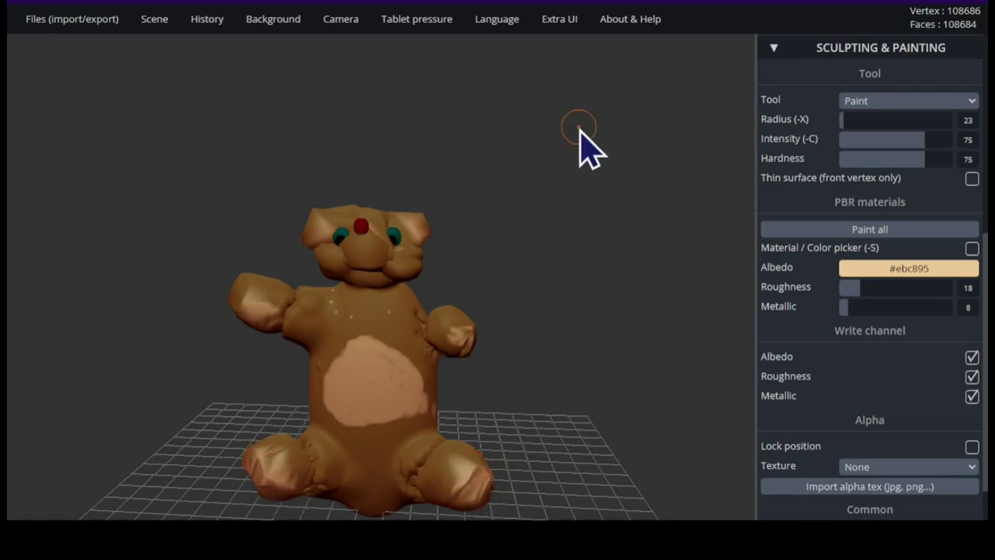
right_click_drag(579, 128, 744, 136)
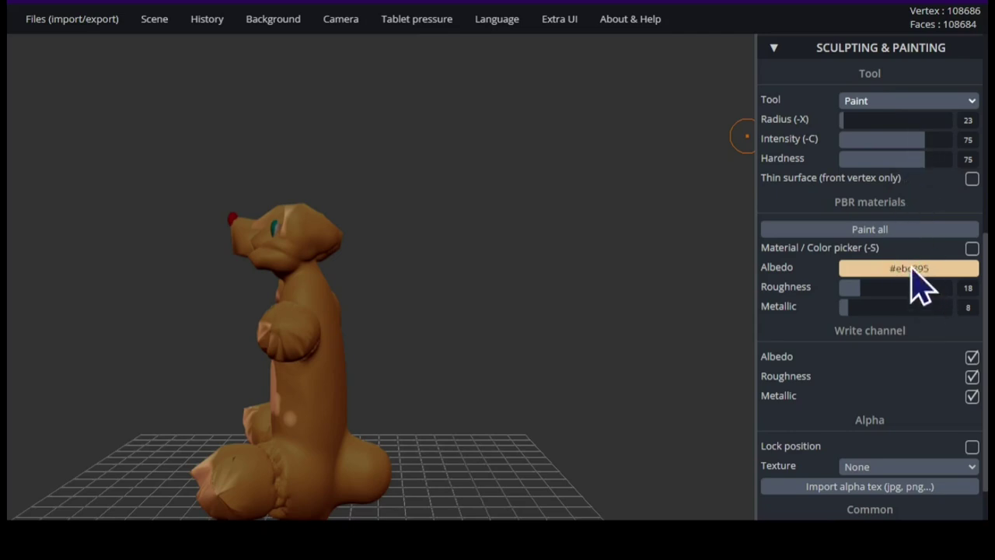
left_click(912, 266)
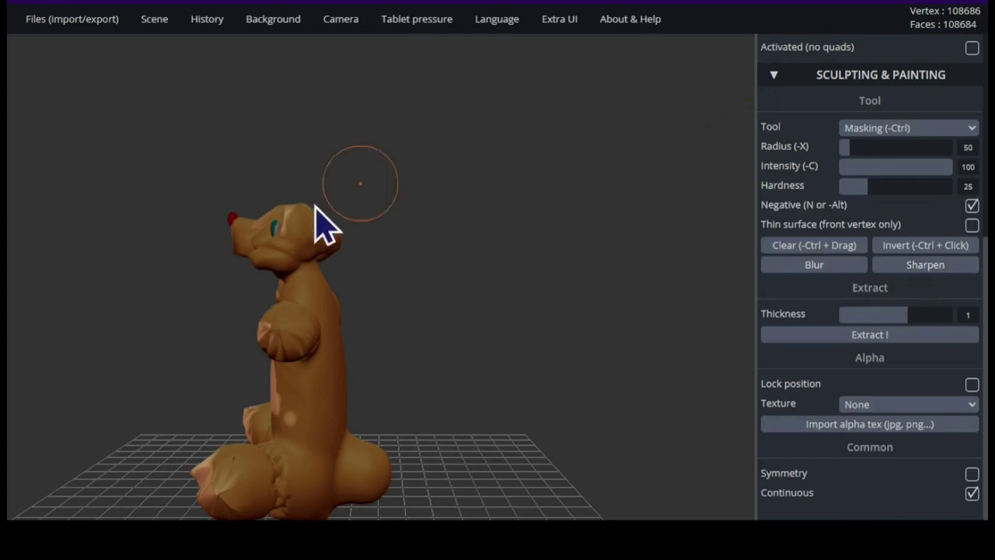
right_click_drag(586, 316, 715, 307)
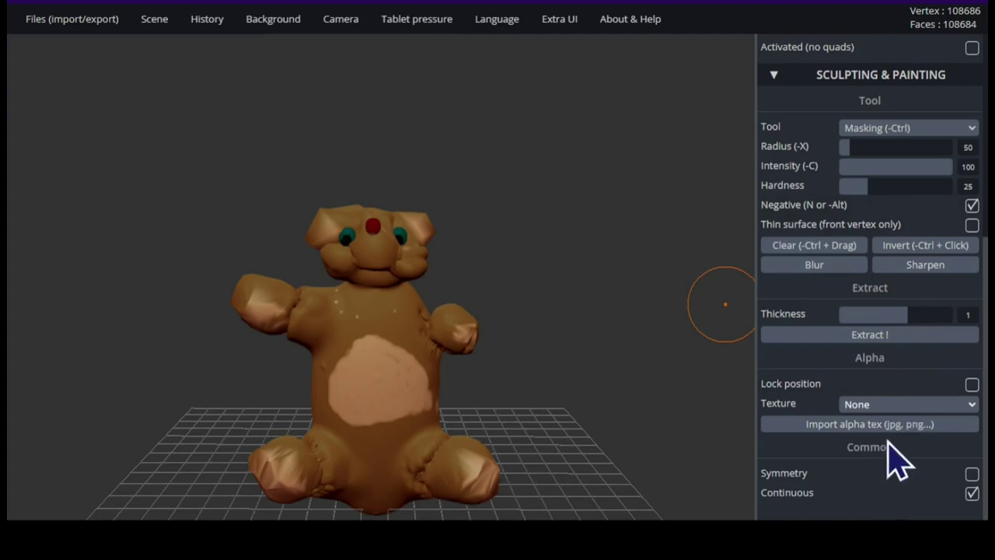
right_click_drag(699, 178, 744, 215)
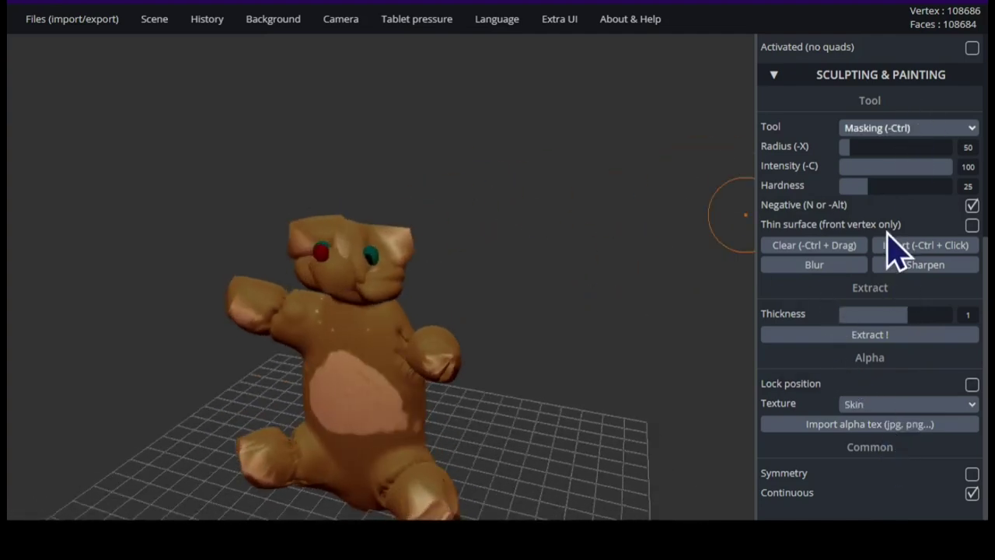
- Use the Paint tool with the Skin alpha texture, albedo #1f1b16 and radius 5 to speckle the chest and raised arm
left_click(902, 265)
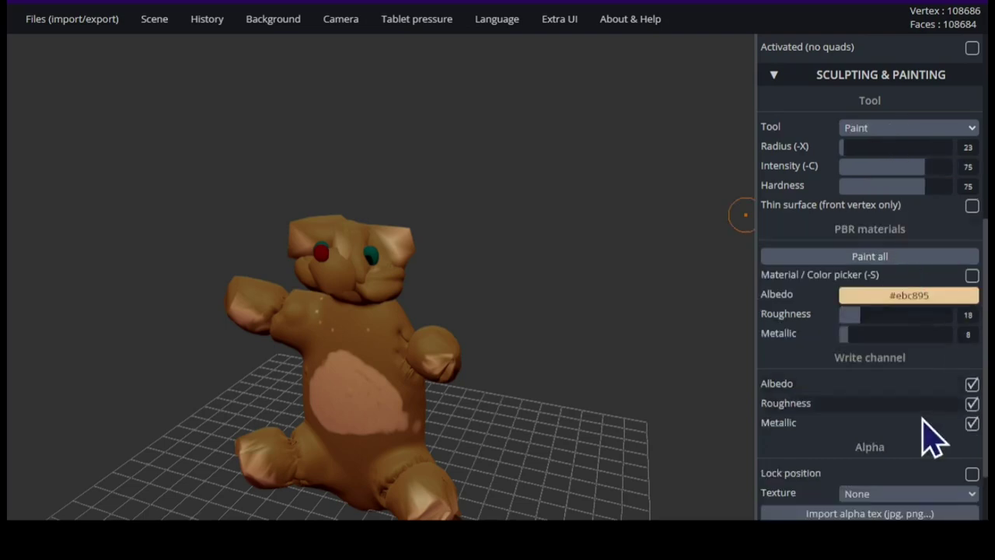
left_click(923, 495)
left_click(906, 477)
left_click(886, 295)
left_click_drag(861, 343, 862, 382)
scroll(506, 304, "up", 5)
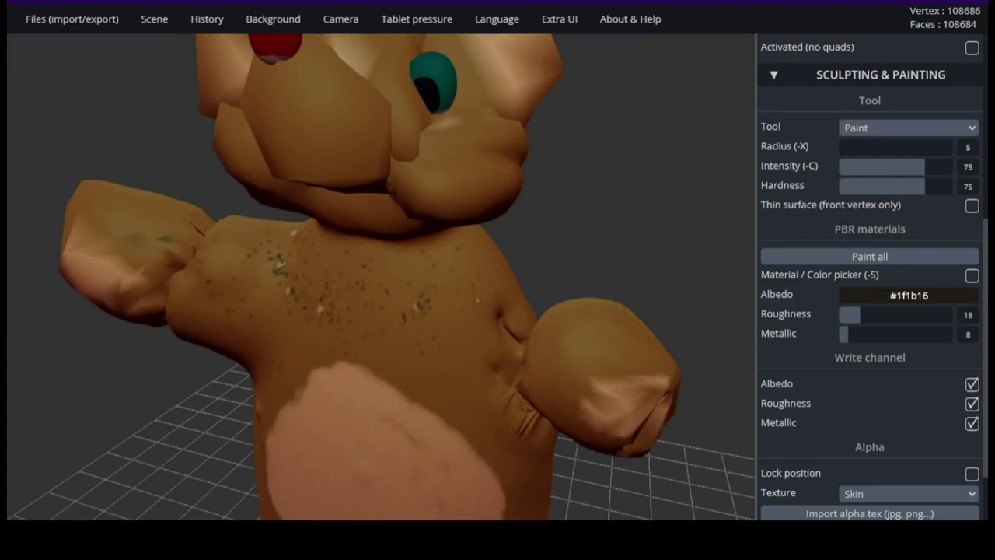
- Set the paint radius to 10 and add dark speckles to the paws, chest sides and chin
left_click(841, 146)
left_click_drag(604, 349, 614, 362)
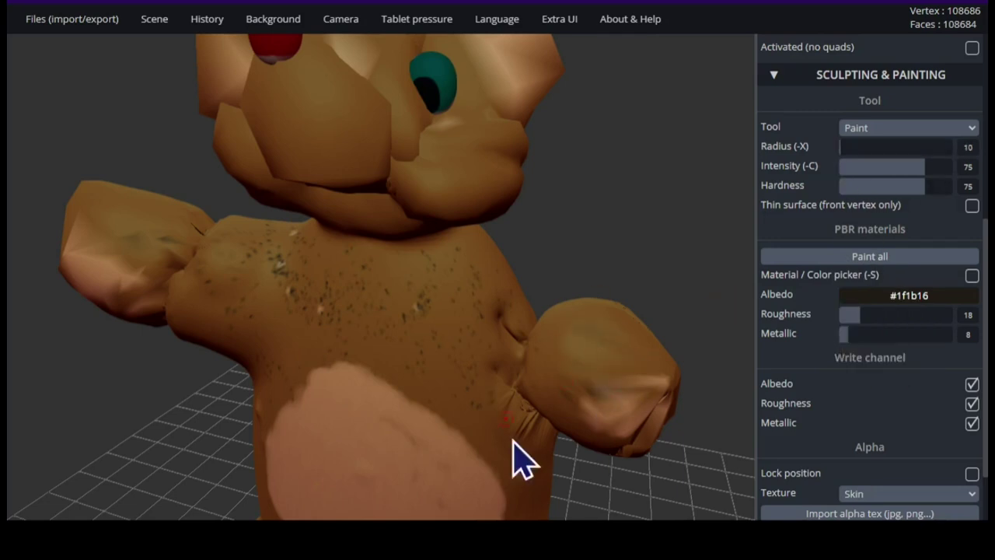
right_click_drag(251, 126, 388, 125)
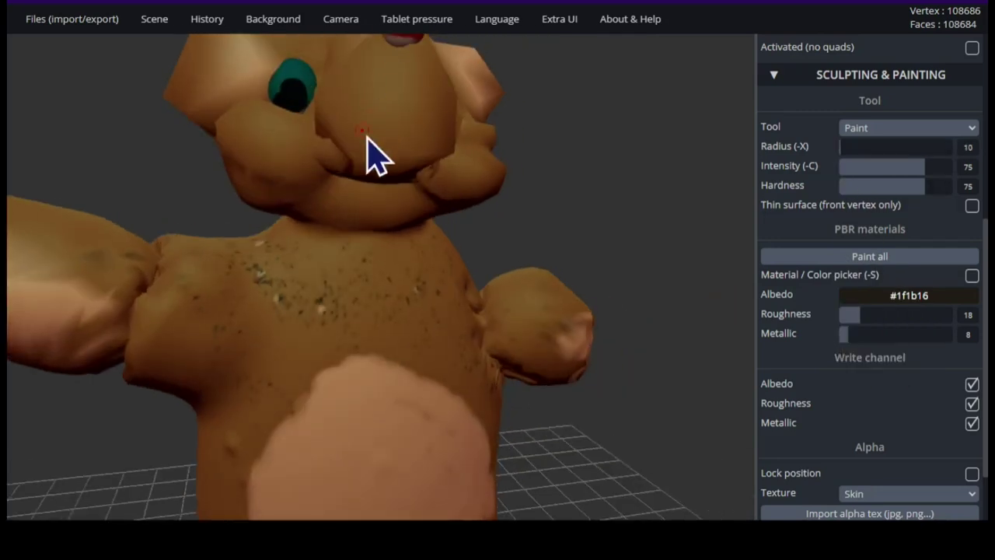
right_click_drag(347, 203, 389, 214)
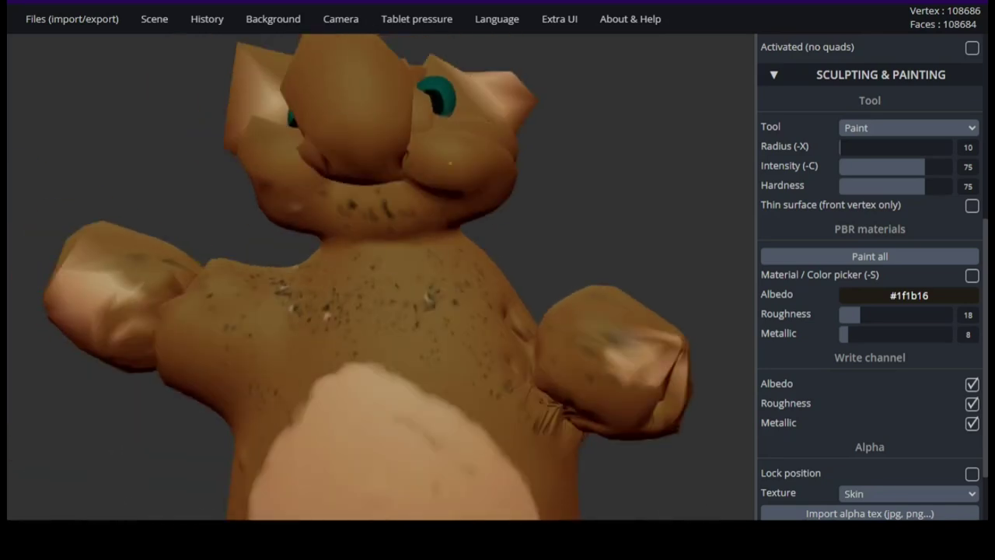
right_click_drag(478, 248, 380, 165)
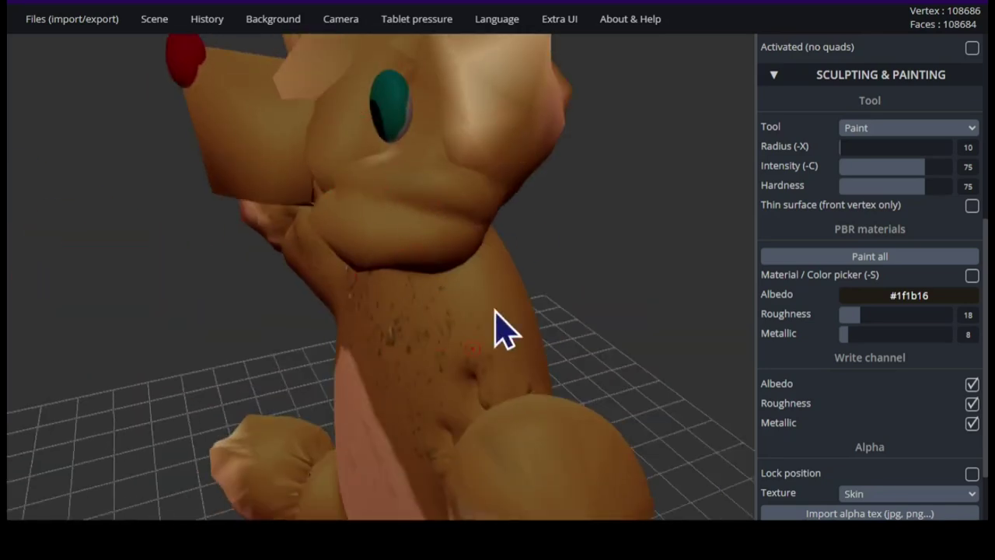
- Speckle the bear's back, shoulders and the back of the raised arm with the dark paint
right_click_drag(493, 353, 446, 299)
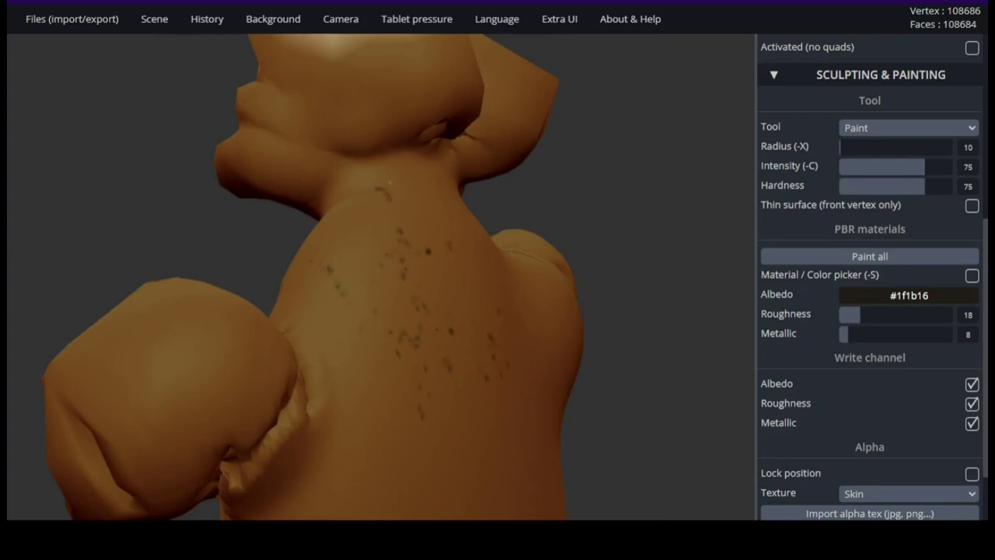
mouse_move(468, 401)
right_mouse_down()
mouse_move(363, 454)
mouse_move(194, 373)
mouse_move(251, 444)
mouse_move(300, 373)
mouse_move(265, 255)
mouse_move(268, 334)
mouse_move(233, 412)
right_mouse_up()
left_click(274, 289)
left_click(330, 266)
right_click_drag(334, 138, 256, 389)
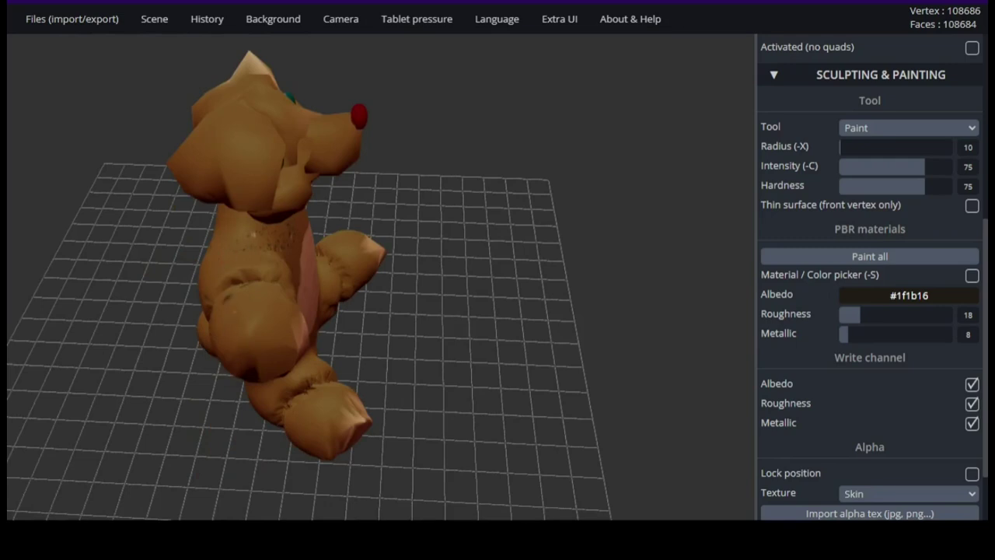
right_click_drag(246, 293, 365, 218)
right_click_drag(326, 365, 396, 306)
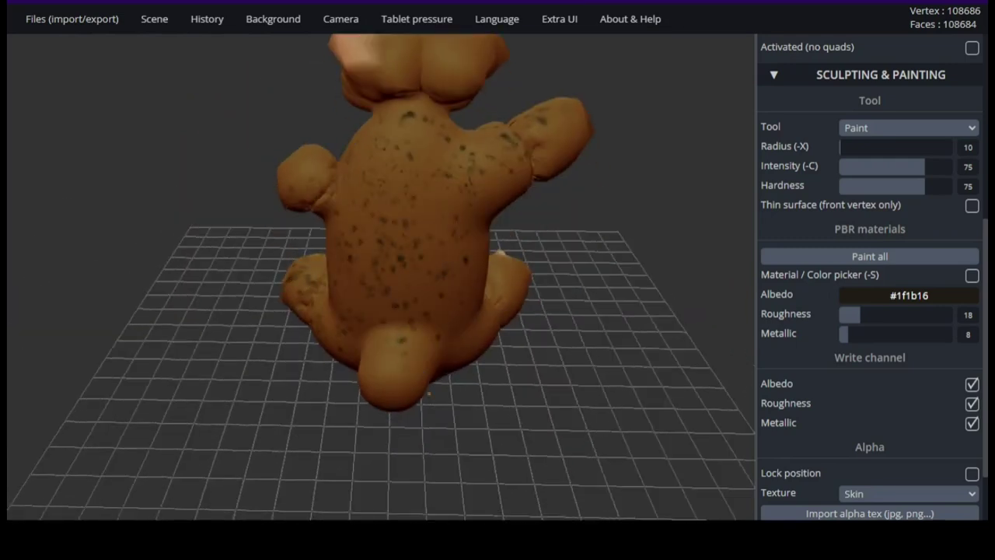
- Add dark speckles over the chest, flanks, legs and feet, and dab a few spots onto the belly patch
right_click_drag(470, 252, 249, 274)
left_click(265, 198)
left_click(237, 264)
left_click(232, 161)
left_click(246, 132)
right_click_drag(411, 264, 350, 268)
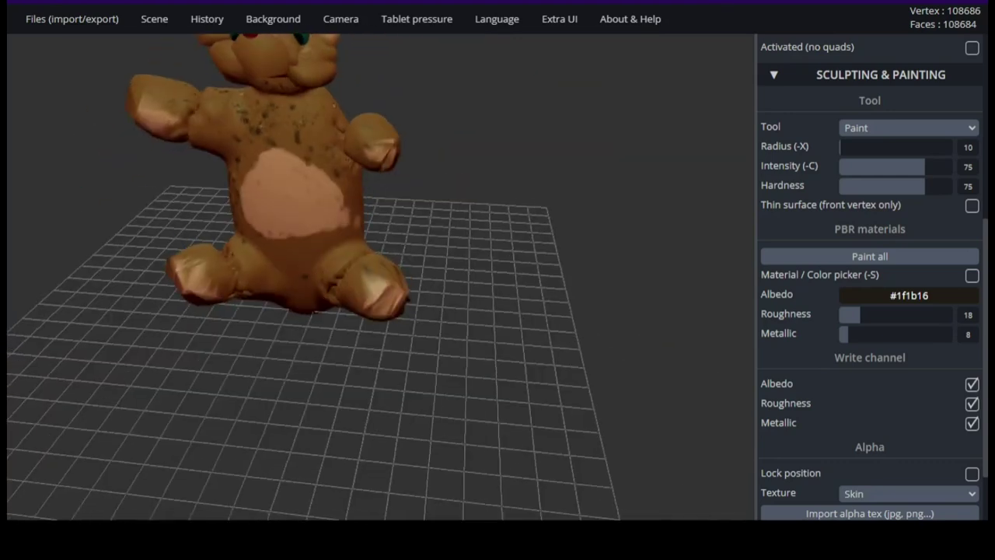
left_click_drag(426, 249, 342, 279)
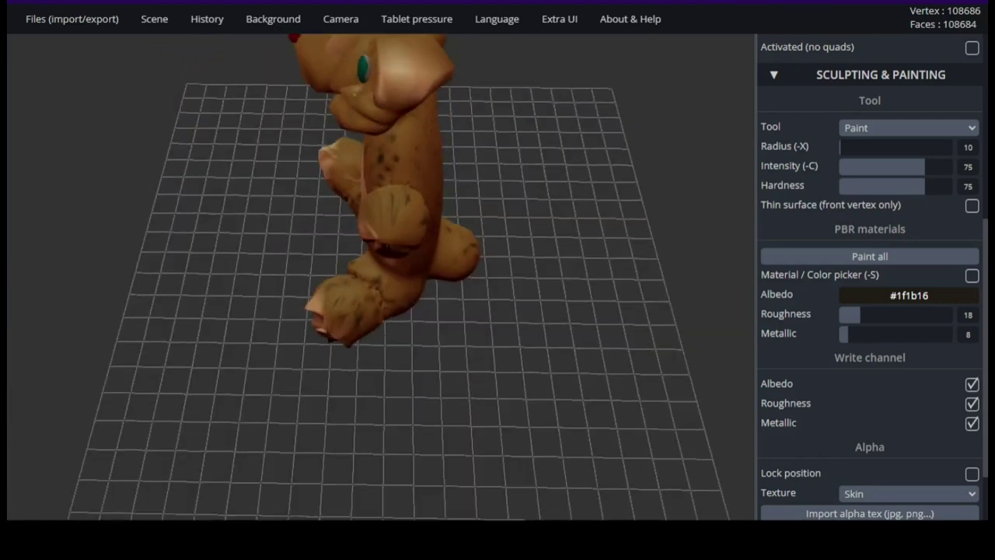
right_click_drag(334, 116, 416, 385)
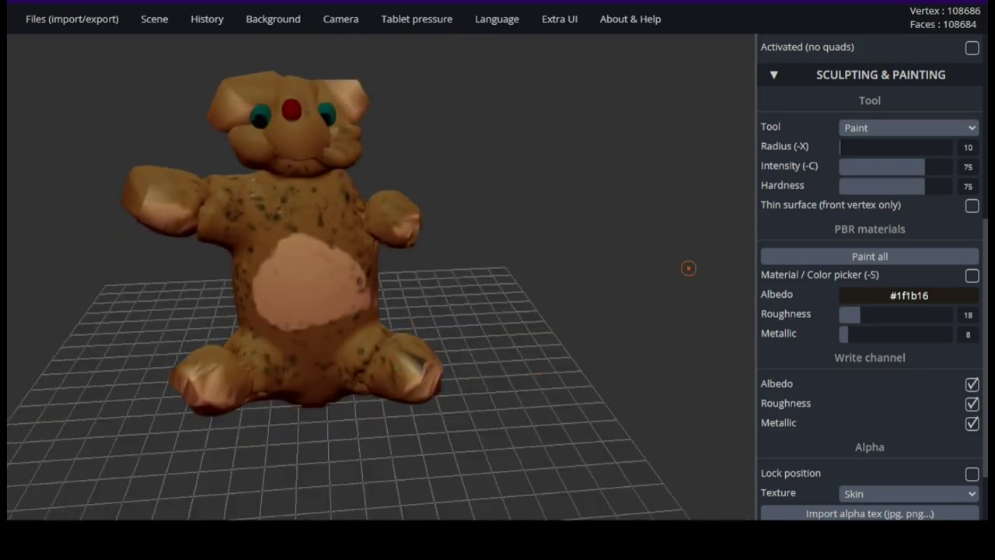
right_click_drag(516, 167, 533, 215)
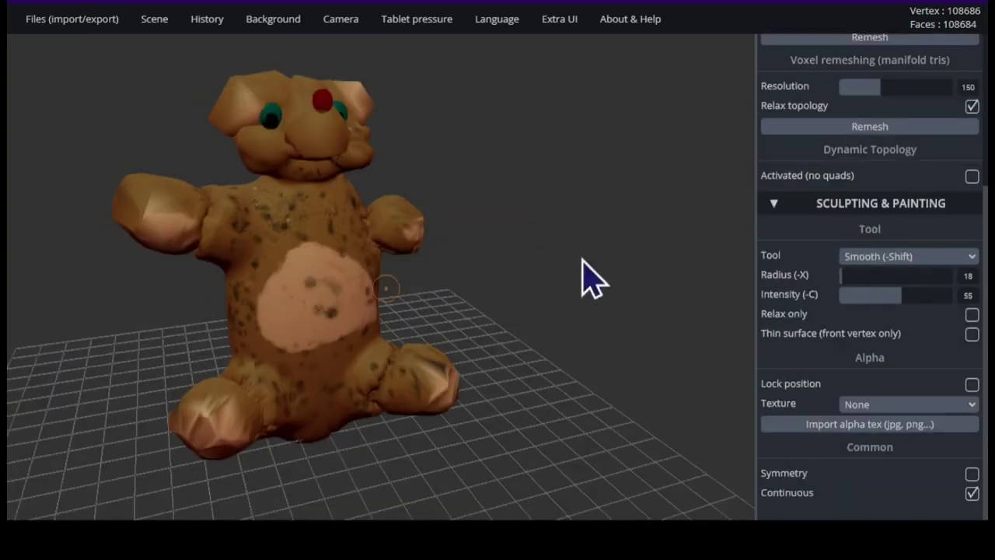
- Examine the topology options and compare the settings of the Drag, Paint and Masking tools
scroll(878, 152, "up", 5)
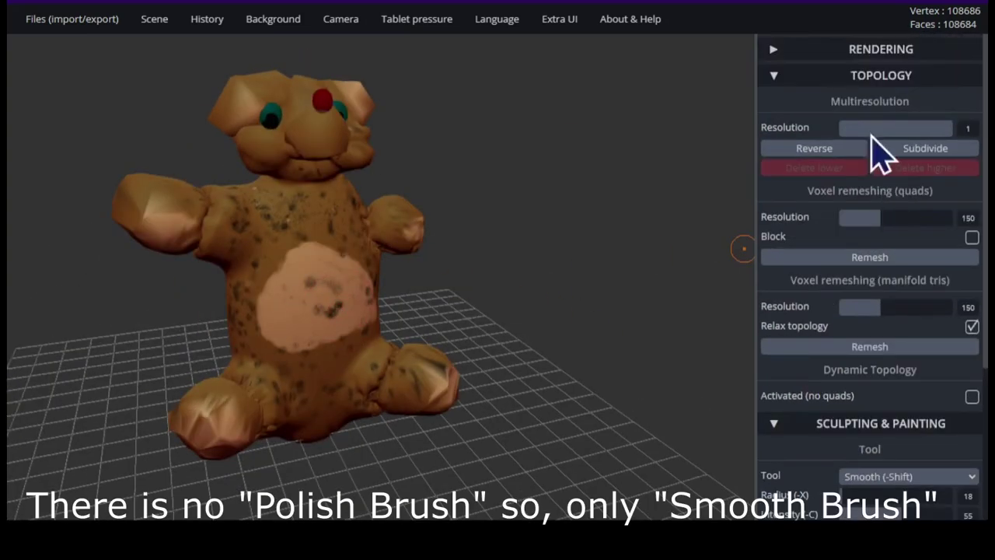
scroll(879, 151, "down", 3)
left_click(884, 256)
left_click(883, 270)
left_click(889, 259)
left_click(896, 379)
left_click(885, 355)
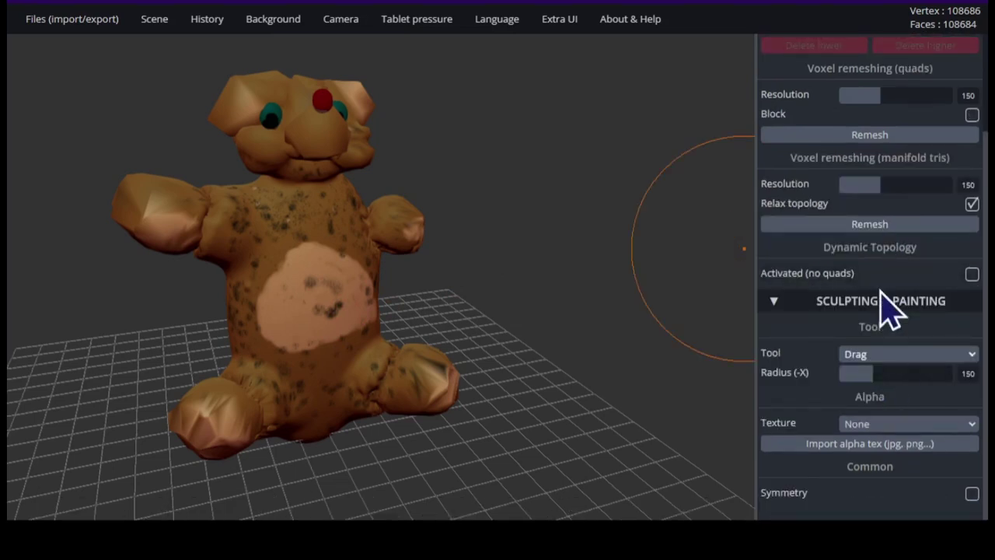
left_click(907, 354)
left_click(902, 371)
scroll(832, 333, "down", 3)
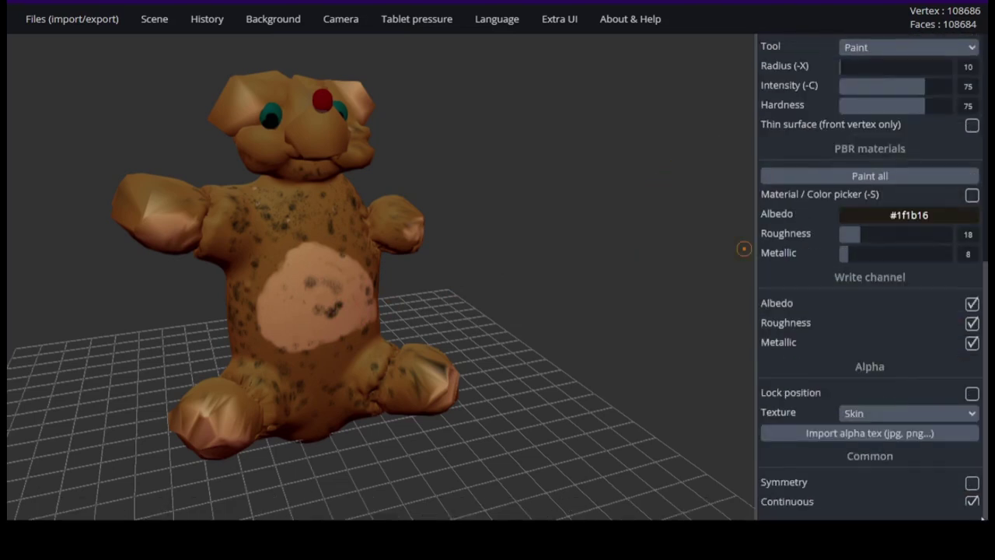
scroll(932, 443, "up", 4)
left_click(934, 352)
left_click(911, 307)
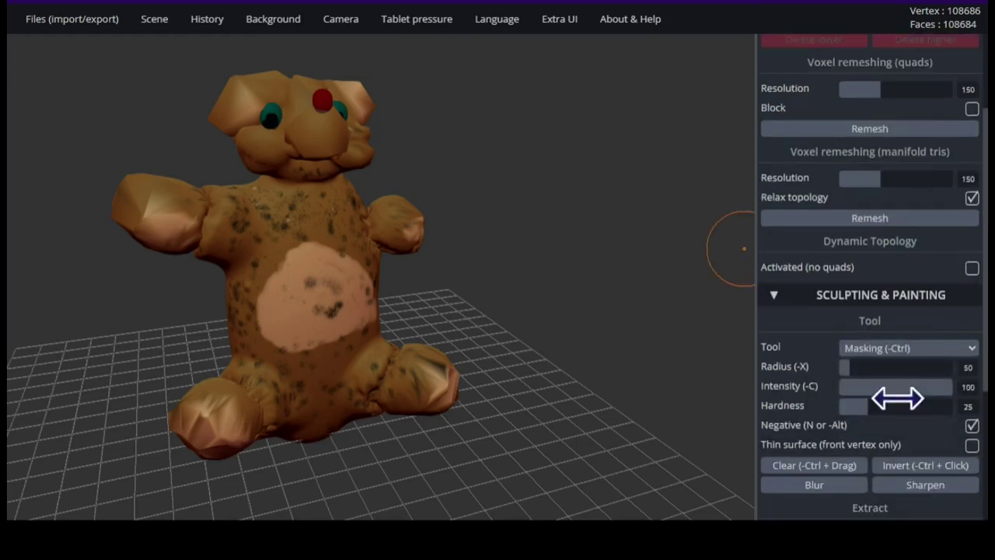
scroll(897, 389, "down", 3)
scroll(919, 344, "up", 5)
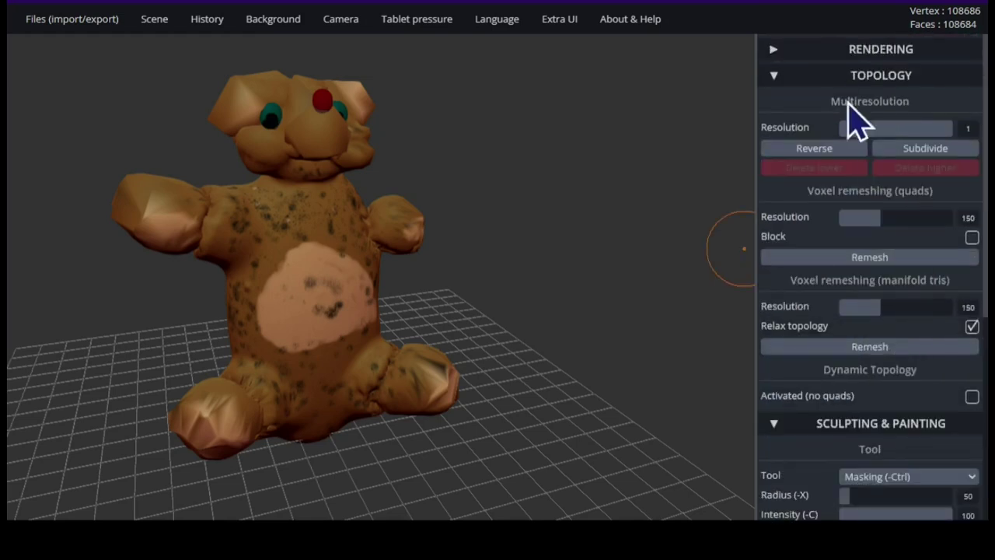
scroll(848, 103, "down", 4)
- Switch to the Smooth tool with Continuous off and work over the dark spots on the belly patch
left_click(902, 175)
left_click(906, 268)
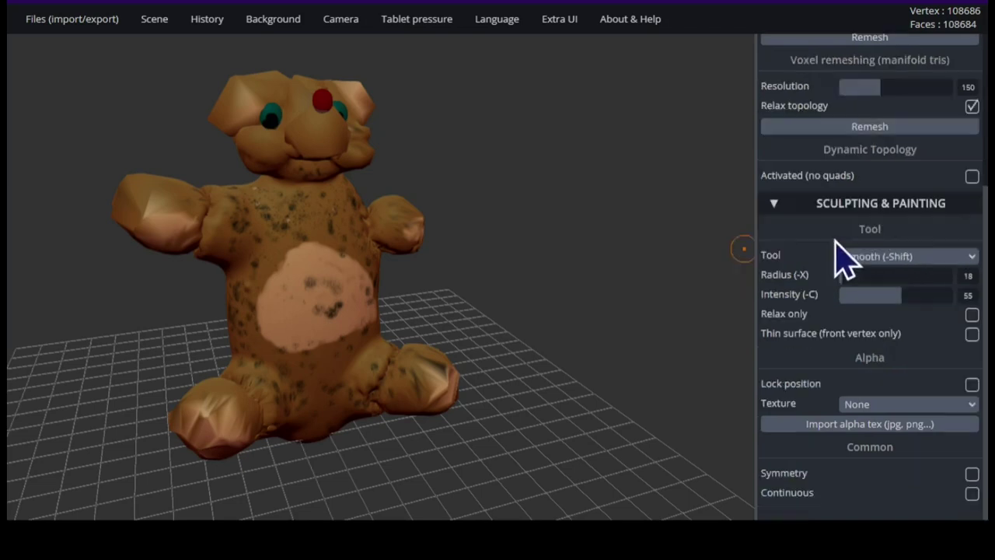
left_click_drag(320, 309, 305, 286)
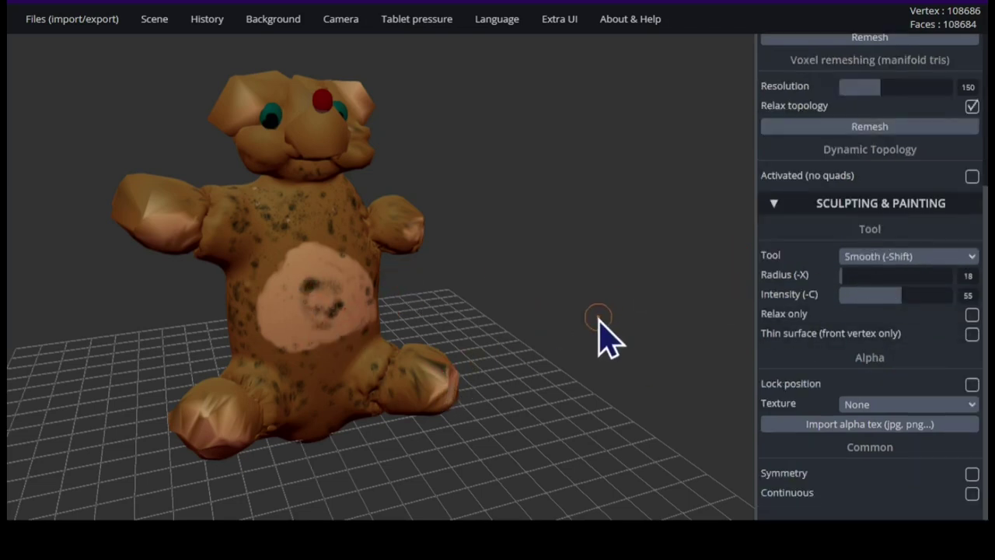
left_click_drag(656, 232, 453, 188)
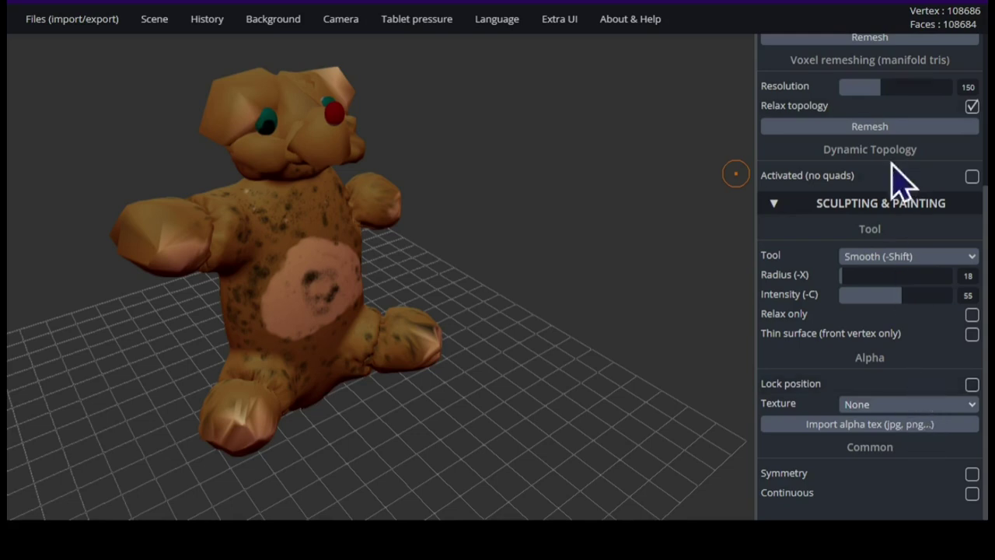
left_click(905, 257)
left_click(897, 397)
left_click(915, 423)
left_click(919, 426)
scroll(901, 435, "down", 1)
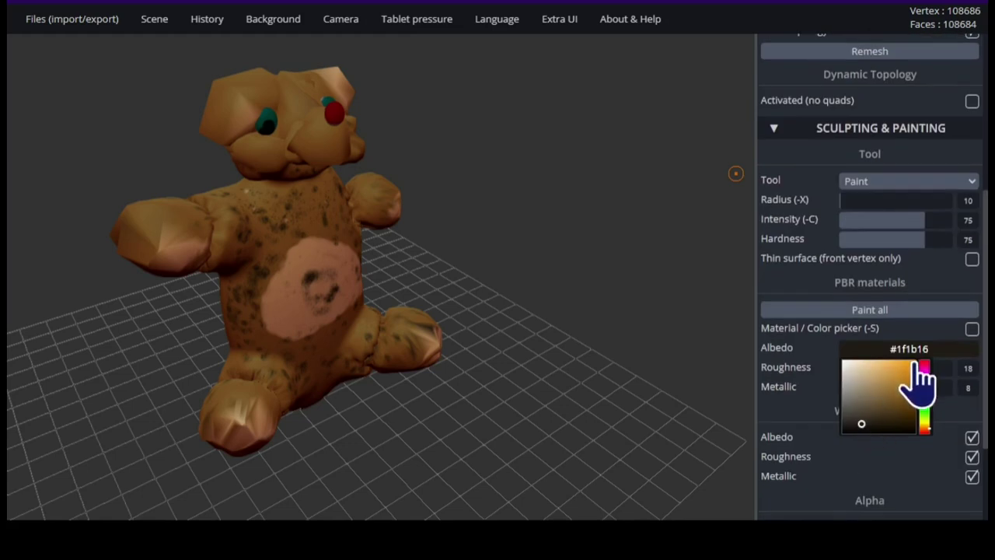
left_click(972, 328)
scroll(898, 117, "up", 2)
scroll(894, 148, "up", 2)
scroll(882, 217, "down", 5)
left_click(895, 100)
left_click(889, 168)
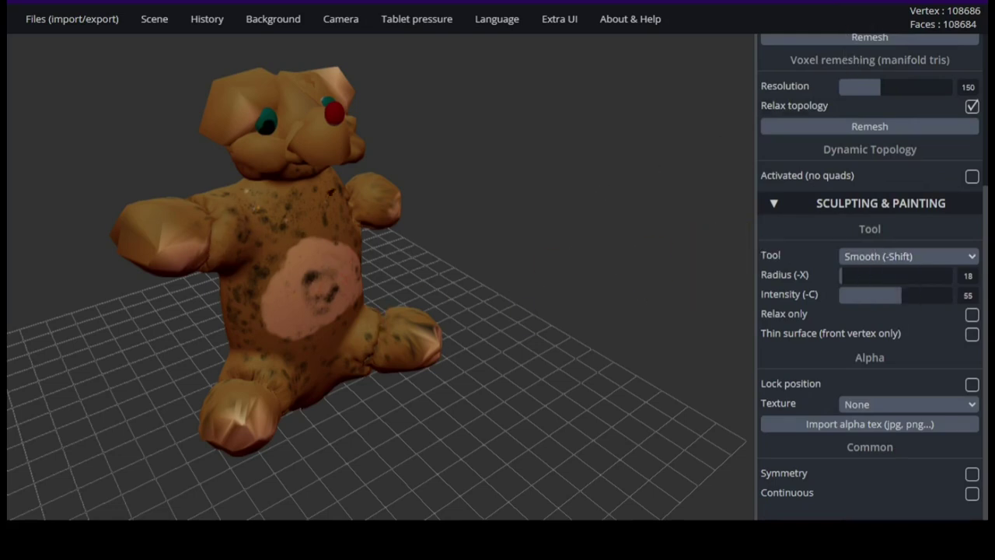
- Extend the dark speckles over the back, arms and tail, and smooth the top of the head between the ears
left_click_drag(369, 264, 622, 225)
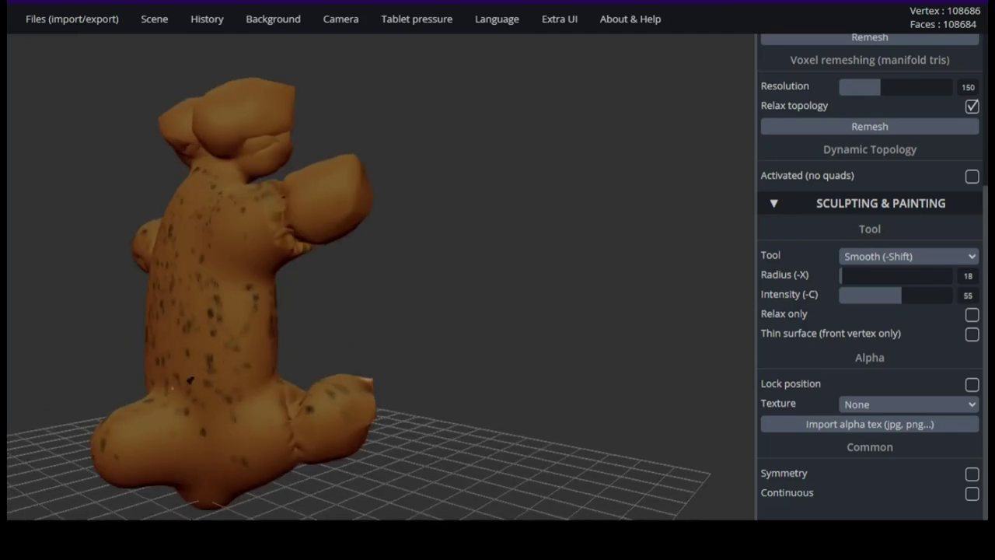
right_click_drag(372, 371, 261, 369)
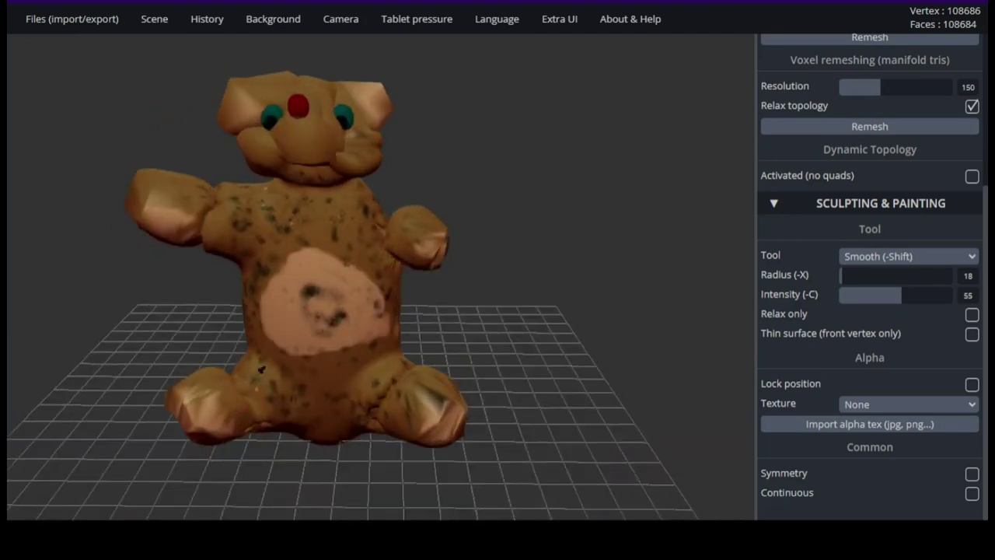
right_click_drag(230, 180, 373, 207)
right_click_drag(446, 210, 231, 214)
right_click_drag(340, 215, 340, 334)
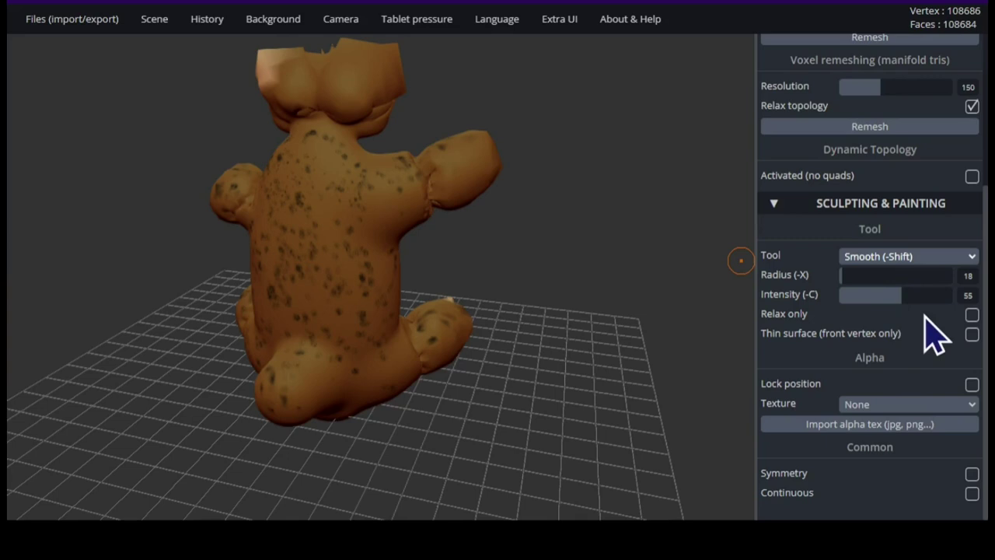
left_click_drag(560, 237, 748, 300)
right_click_drag(740, 150, 544, 205)
- Hide the scene grid and change the background type to a blurred blue-grey environment
mouse_move(153, 23)
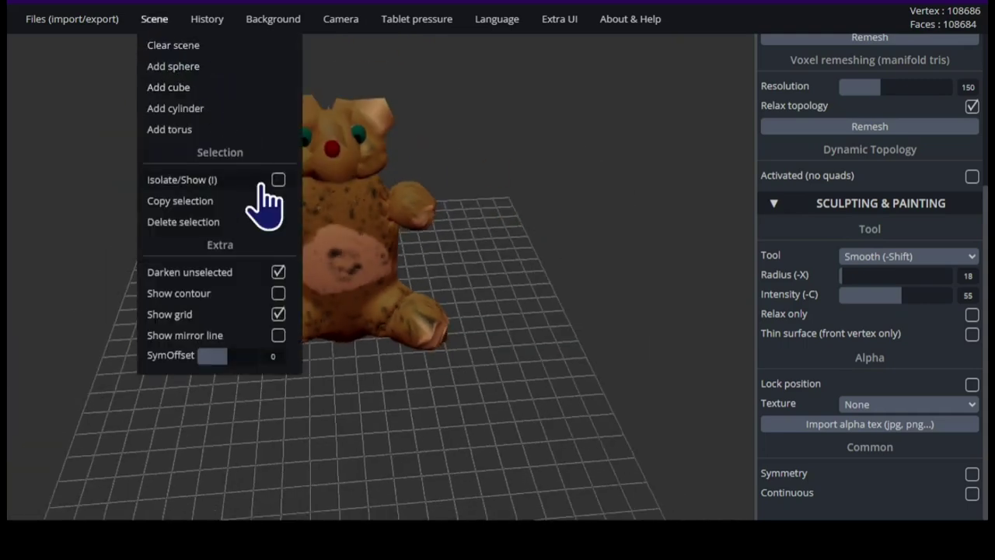
left_click(277, 313)
mouse_move(101, 24)
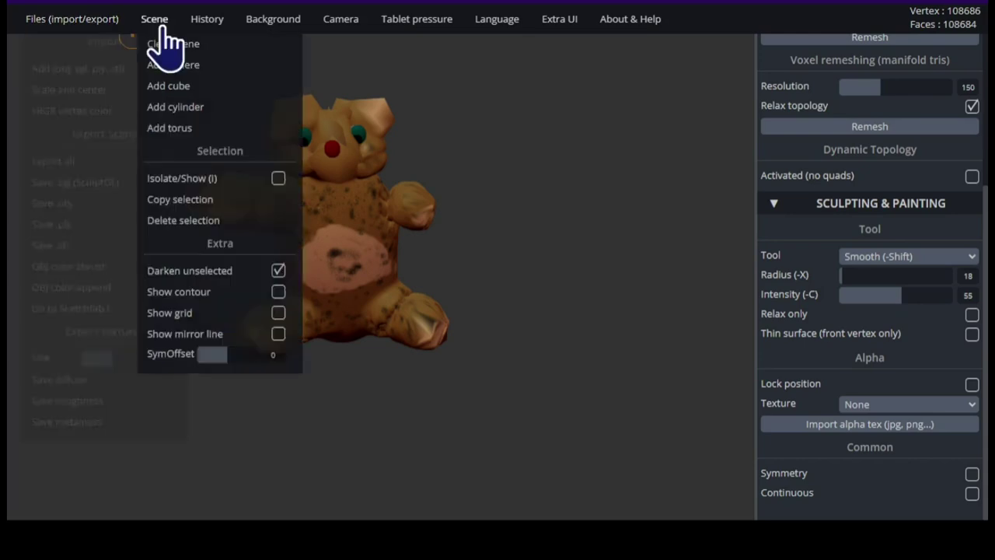
mouse_move(273, 19)
left_click(381, 74)
left_click(381, 51)
left_click(381, 90)
- Set the camera projection to Orthographic and frame the bear from the front
mouse_move(343, 19)
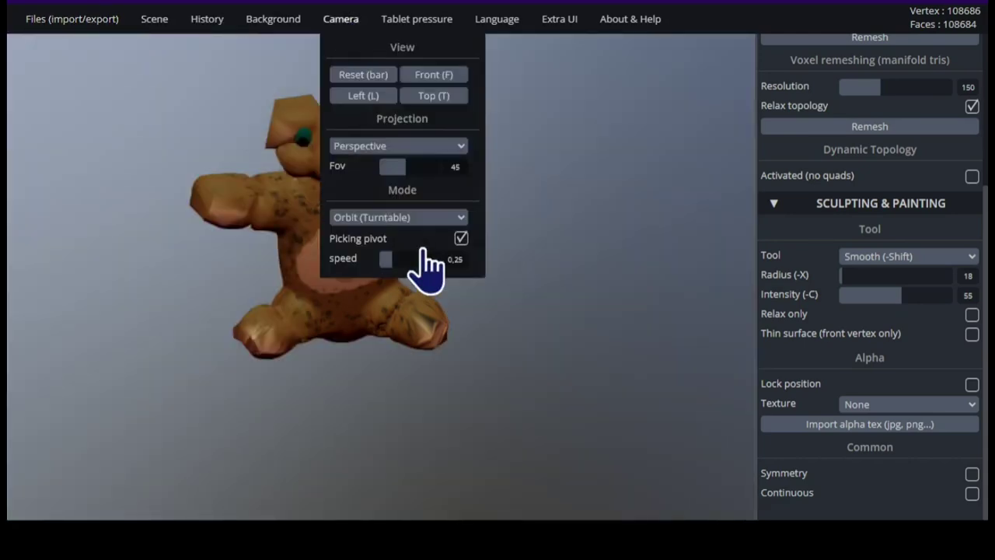
left_click(460, 148)
left_click(437, 173)
left_click_drag(537, 158, 420, 234)
mouse_move(340, 18)
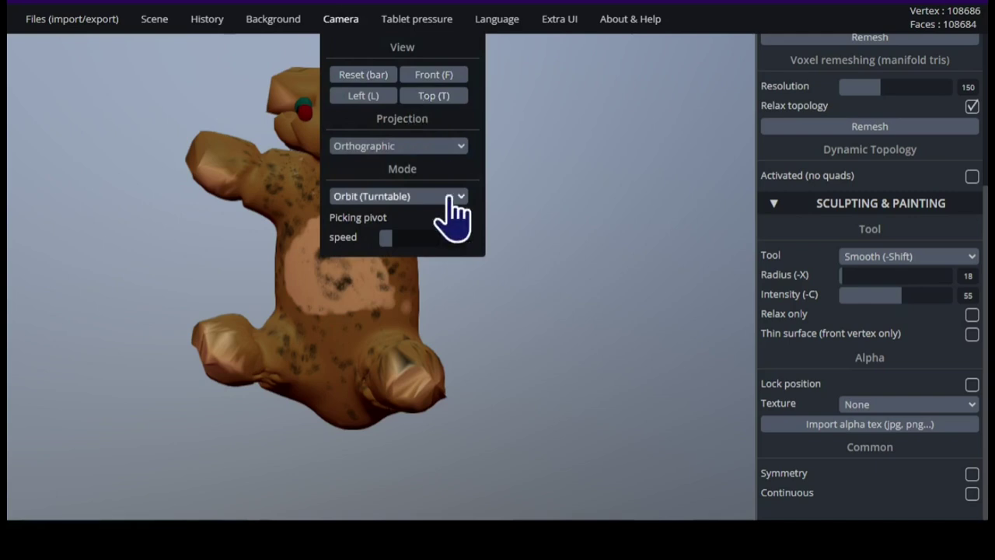
left_click_drag(506, 213, 365, 28)
left_click_drag(600, 255, 214, 334)
scroll(539, 203, "down", 3)
scroll(543, 237, "up", 3)
scroll(543, 237, "down", 2)
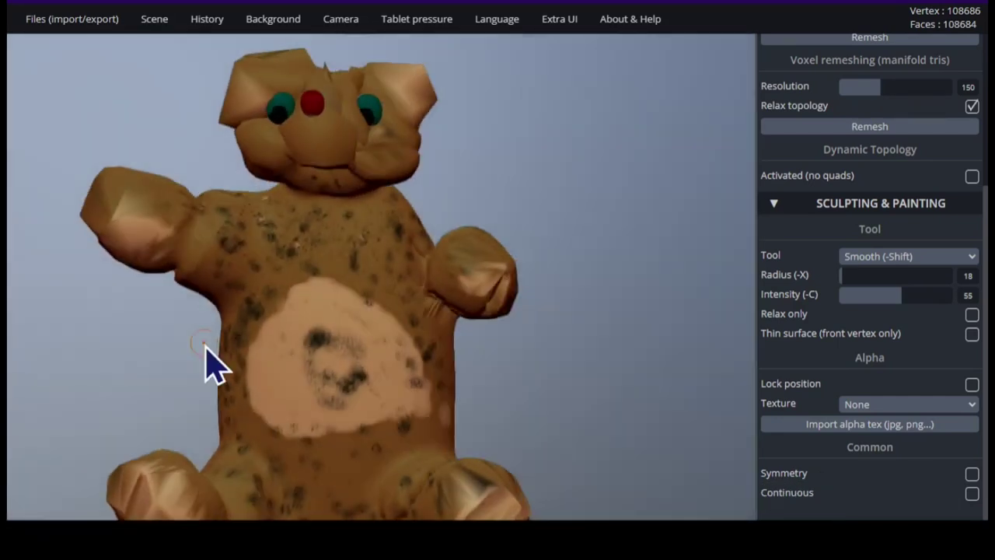